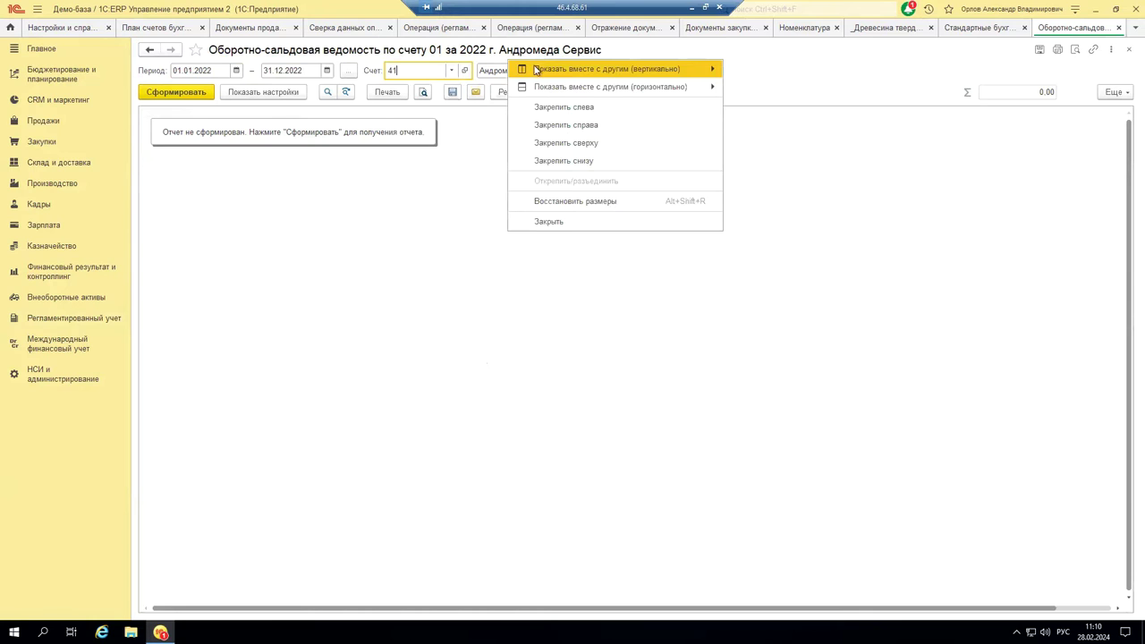
Set the account of the turnover balance sheet report to 41.01 and show the report settings
{"action": "left_click", "coordinate": [420, 70]}
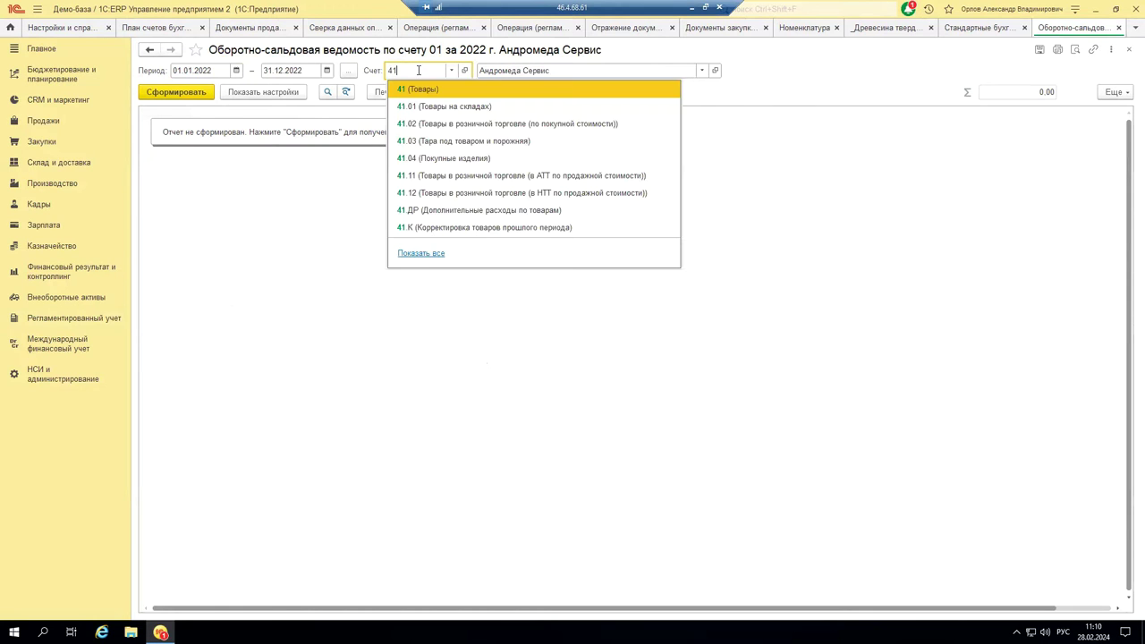
{"action": "left_click", "coordinate": [437, 119]}
{"action": "left_click", "coordinate": [250, 93]}
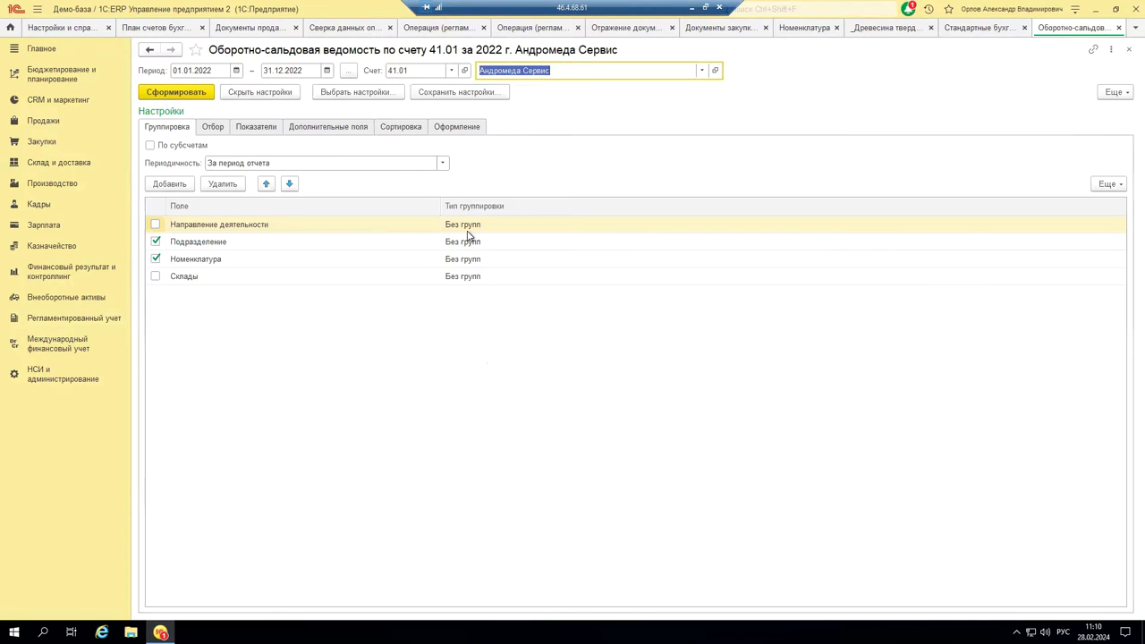
Review the report's filter, indicator, additional field and formatting settings, and close the report without generating it
{"action": "left_click", "coordinate": [219, 131]}
{"action": "left_click", "coordinate": [250, 130]}
{"action": "left_click", "coordinate": [349, 130]}
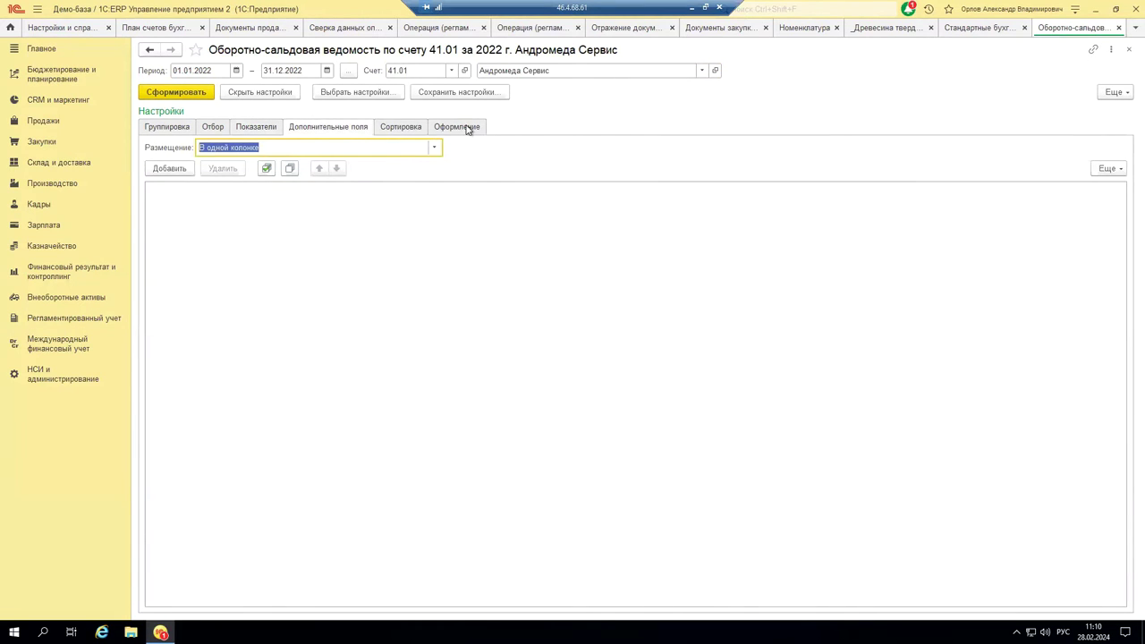
{"action": "left_click", "coordinate": [466, 127]}
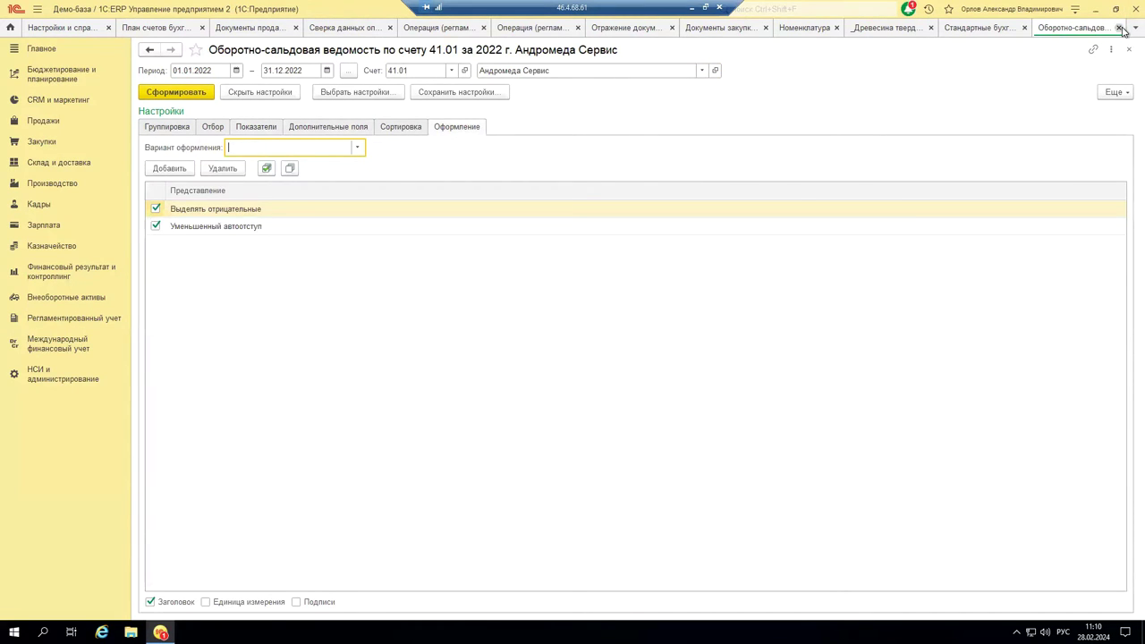
{"action": "left_click", "coordinate": [1118, 29]}
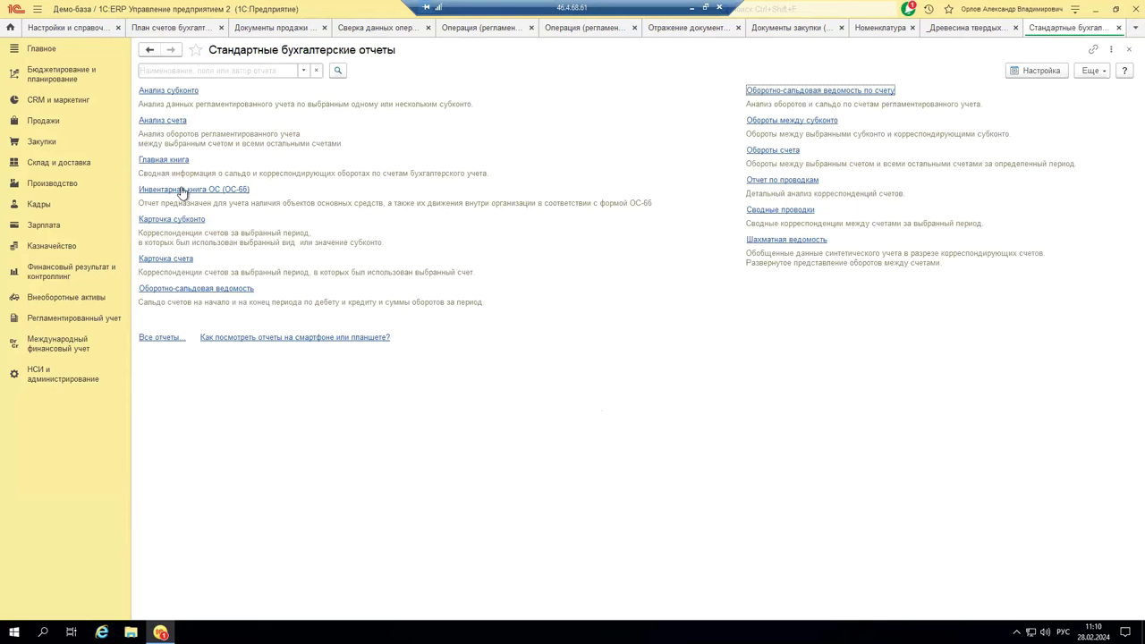
View the list of sales reports (Отчеты по продажам) in the sales section and close it
{"action": "left_click", "coordinate": [45, 123]}
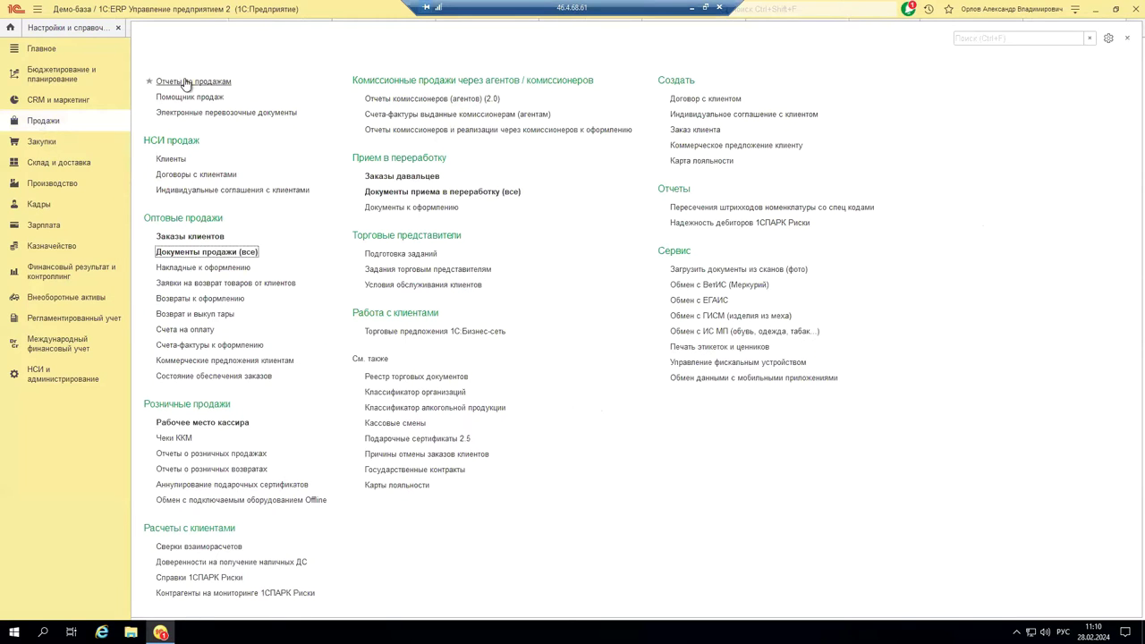
{"action": "left_click", "coordinate": [220, 82]}
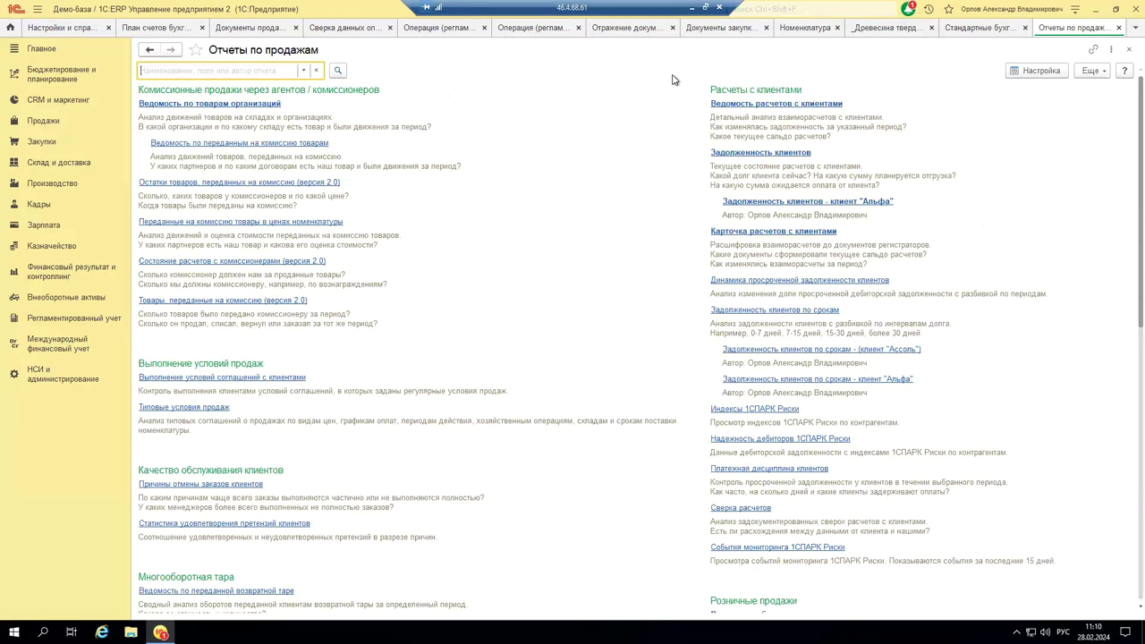
{"action": "left_click", "coordinate": [1118, 28]}
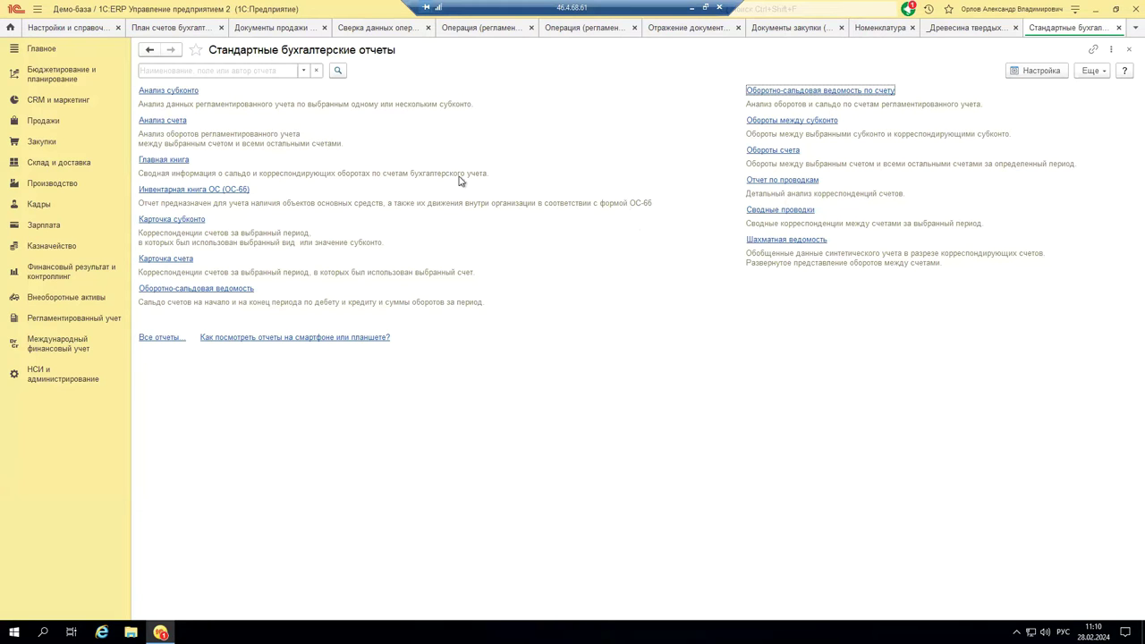
Open the chart of accounts (План счетов бухгалтерского учета) from the regulated accounting settings and directories
{"action": "left_click", "coordinate": [60, 317]}
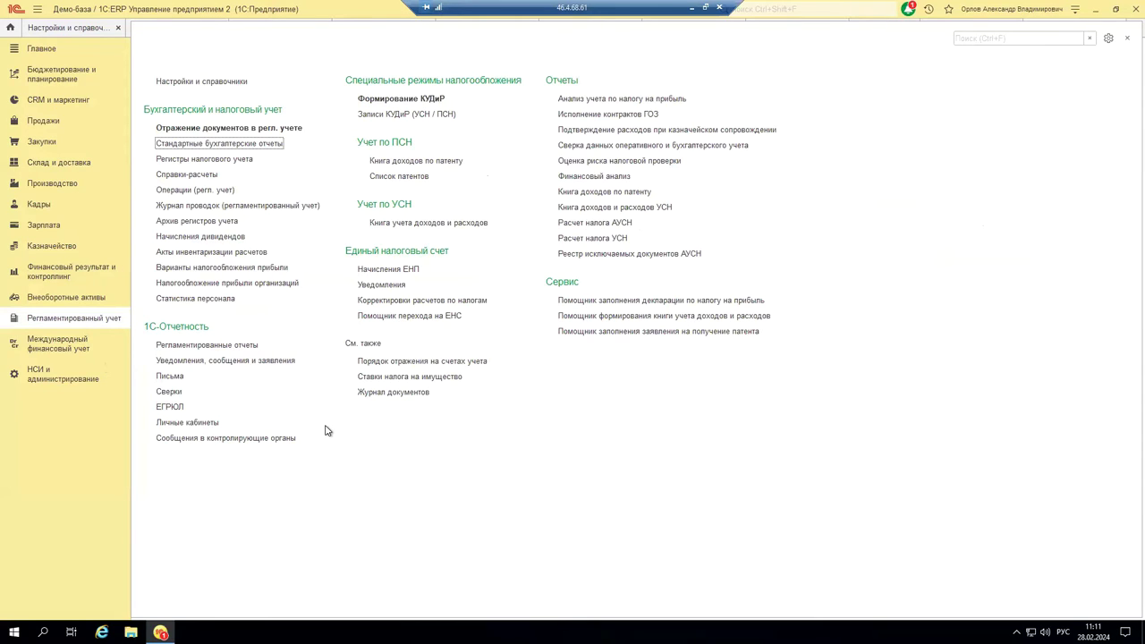
{"action": "left_click", "coordinate": [211, 82]}
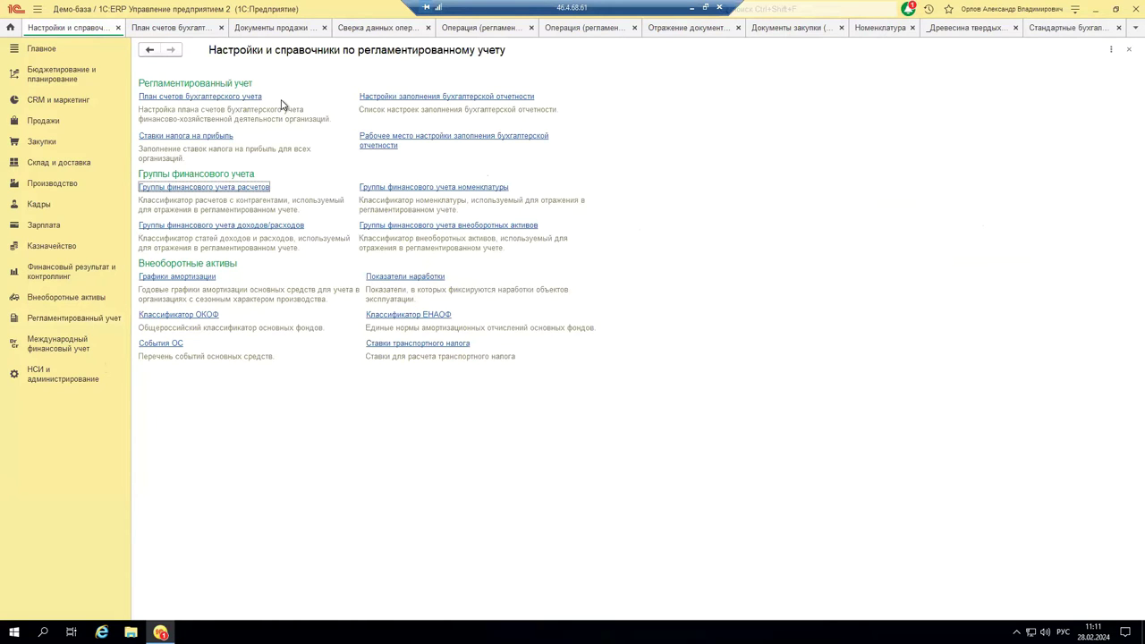
{"action": "left_click", "coordinate": [223, 98]}
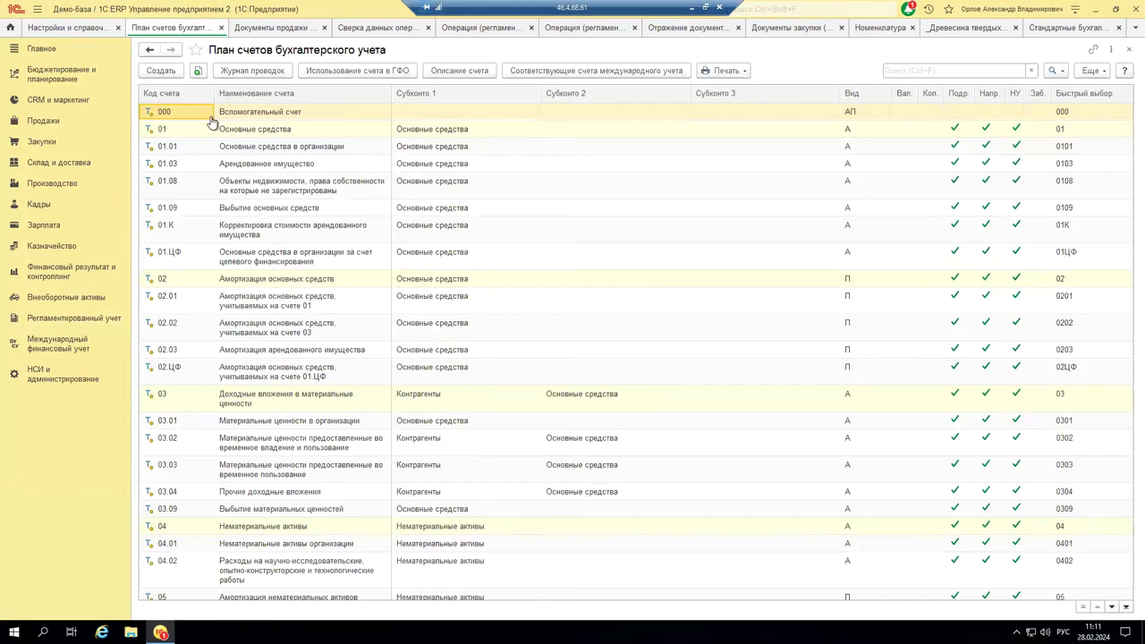
Examine the accounts and their subconto in the chart of accounts, going from 01 through 76 and back to the 20s
{"action": "left_click", "coordinate": [195, 164]}
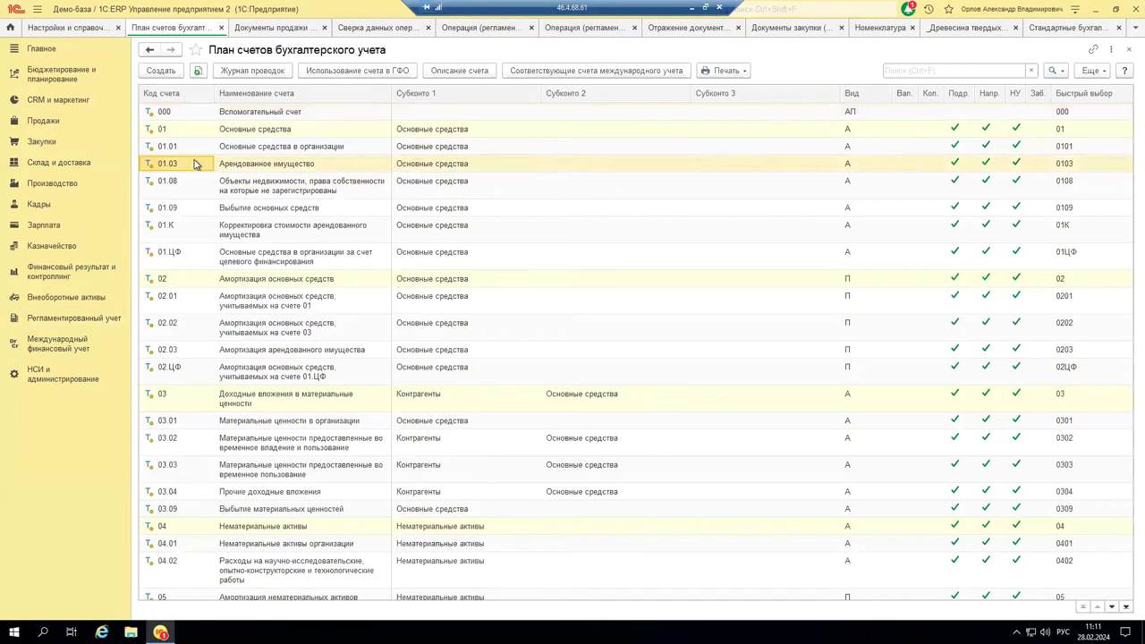
{"action": "scroll", "coordinate": [207, 175], "scroll_direction": "down", "scroll_amount": 5}
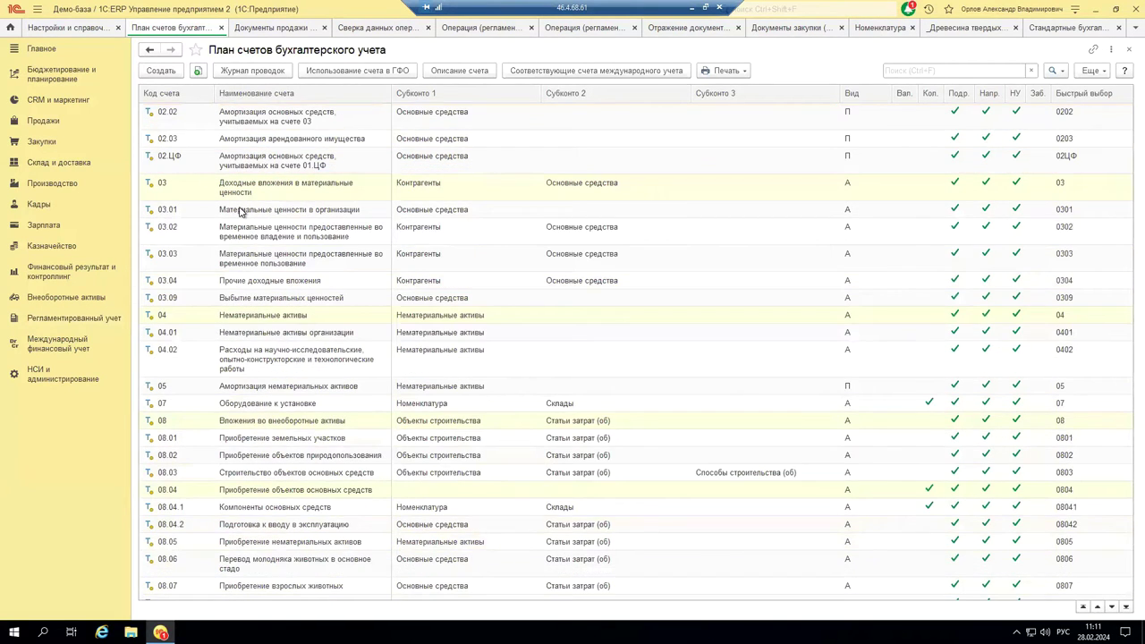
{"action": "scroll", "coordinate": [239, 214], "scroll_direction": "down", "scroll_amount": 15}
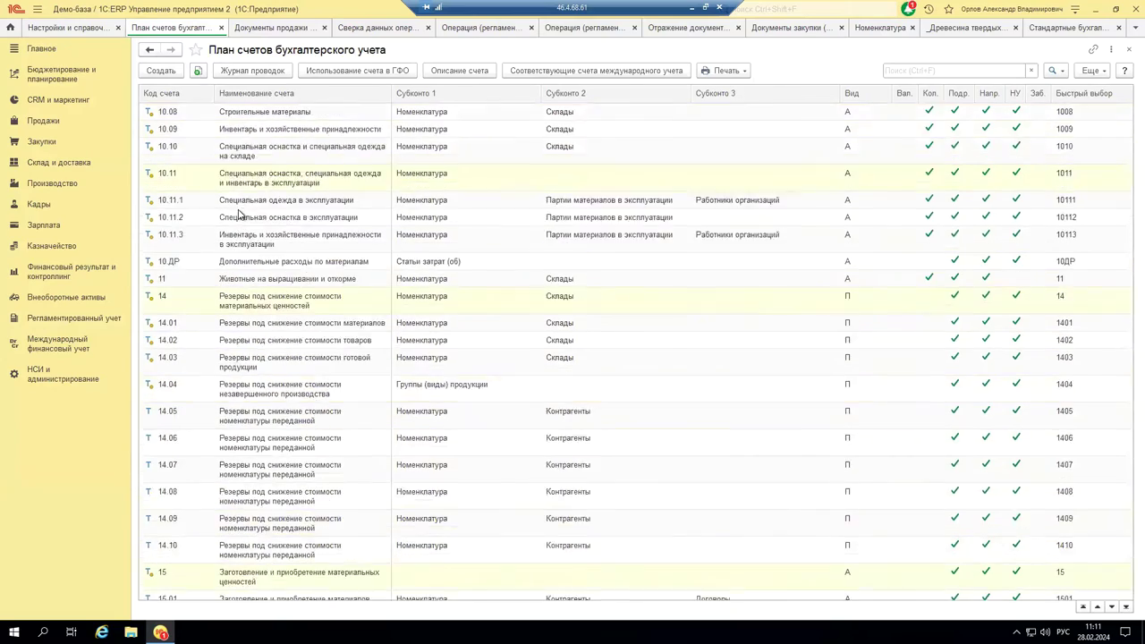
{"action": "scroll", "coordinate": [239, 214], "scroll_direction": "down", "scroll_amount": 12}
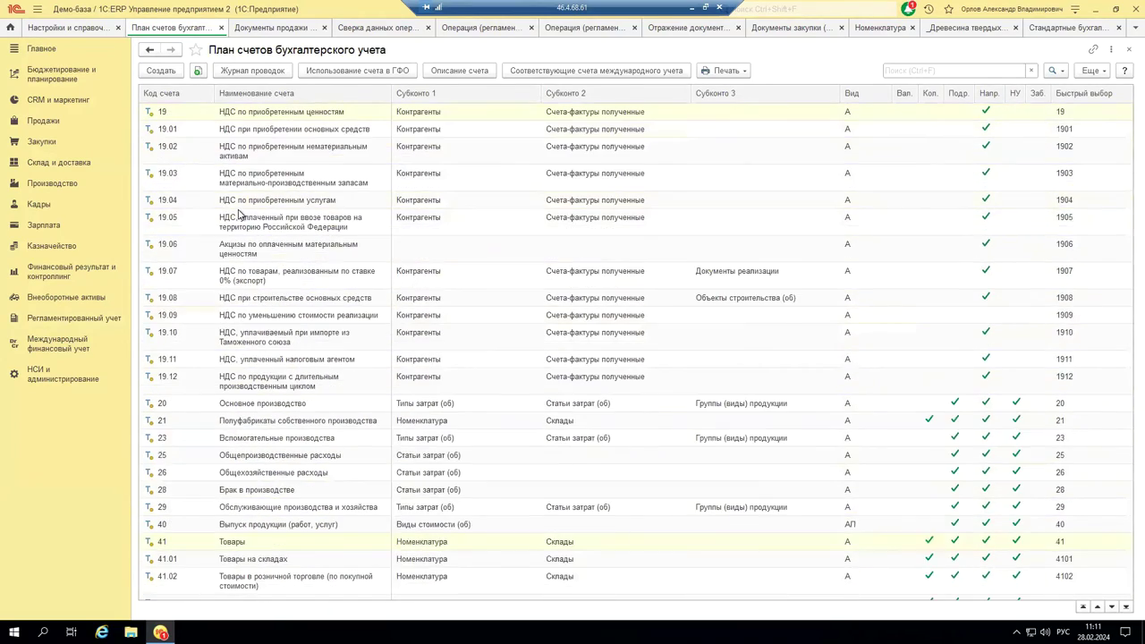
{"action": "scroll", "coordinate": [239, 214], "scroll_direction": "down", "scroll_amount": 15}
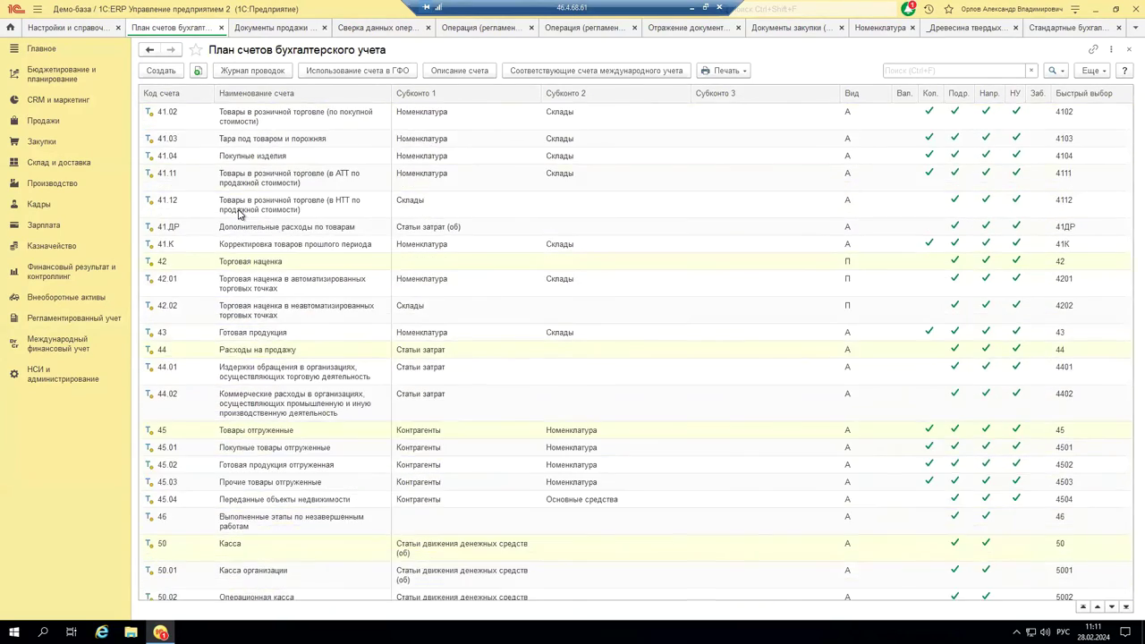
{"action": "scroll", "coordinate": [239, 214], "scroll_direction": "down", "scroll_amount": 15}
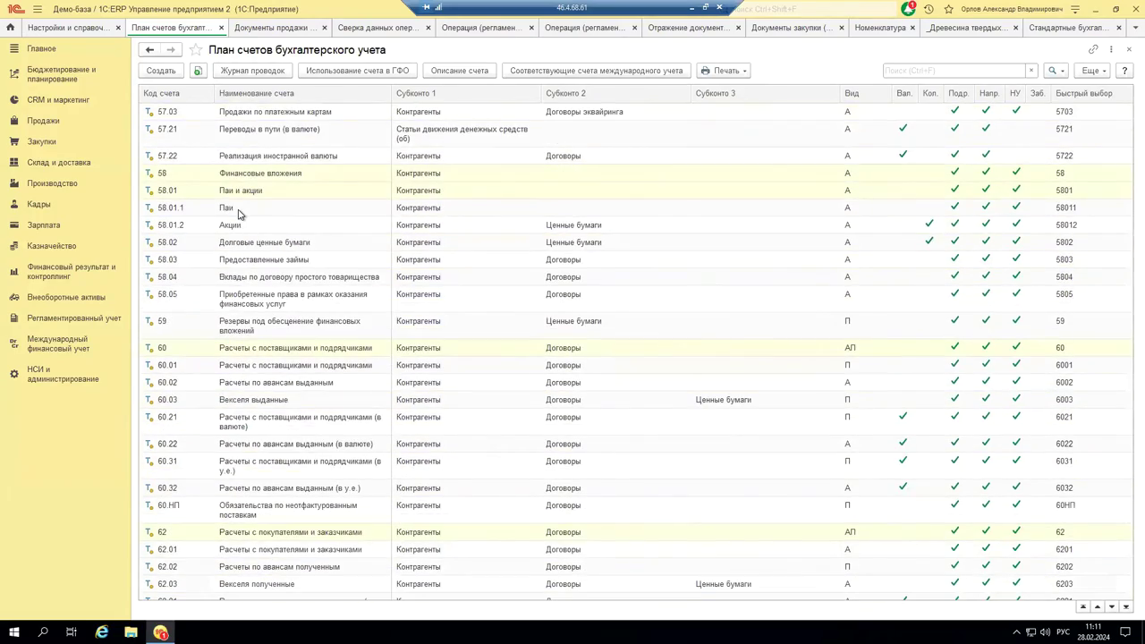
{"action": "scroll", "coordinate": [239, 214], "scroll_direction": "down", "scroll_amount": 15}
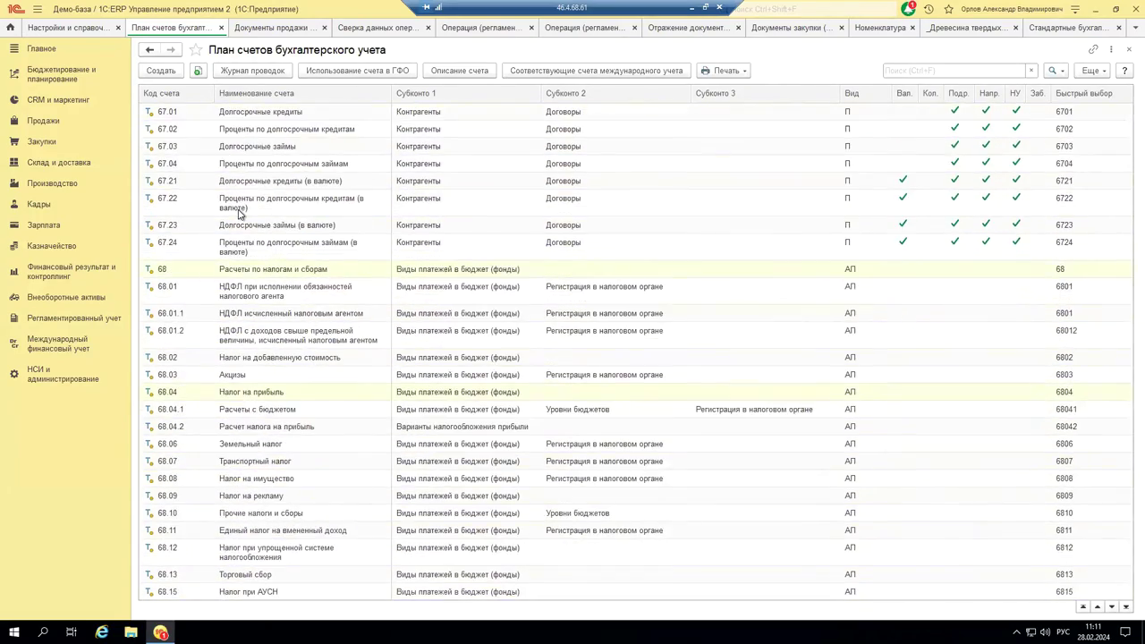
{"action": "scroll", "coordinate": [239, 214], "scroll_direction": "down", "scroll_amount": 15}
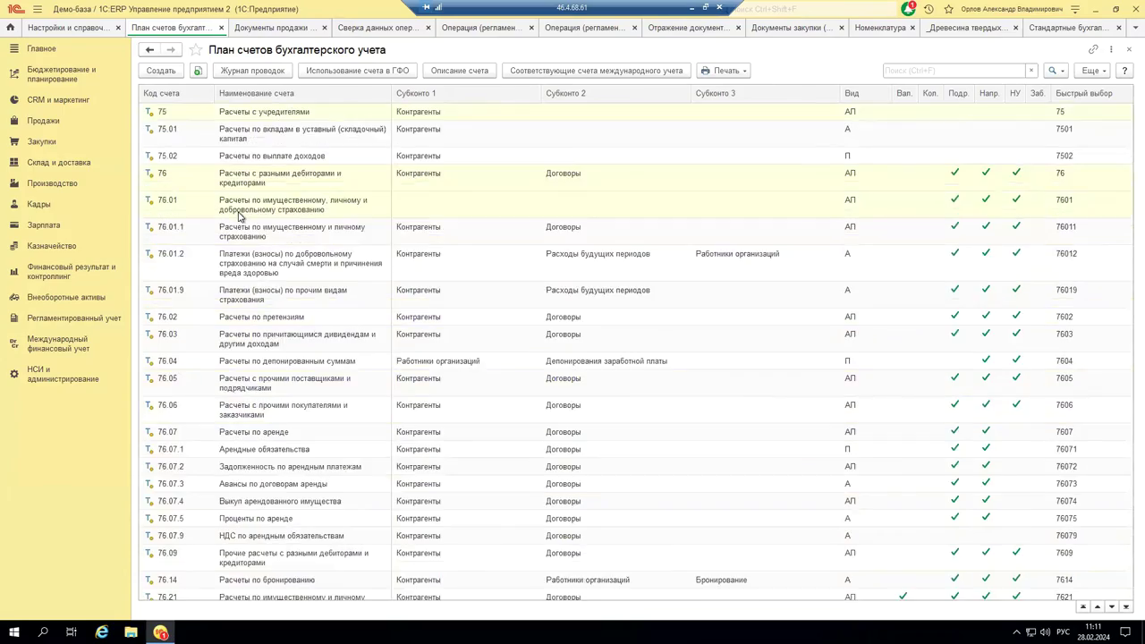
{"action": "scroll", "coordinate": [239, 213], "scroll_direction": "up", "scroll_amount": 15}
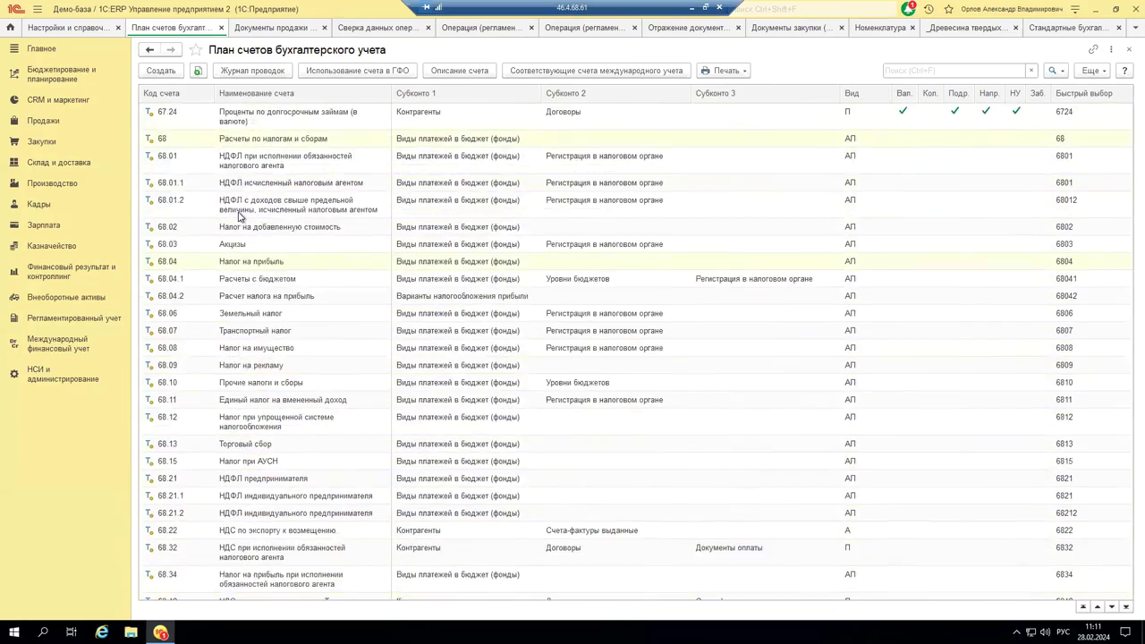
{"action": "scroll", "coordinate": [238, 214], "scroll_direction": "up", "scroll_amount": 15}
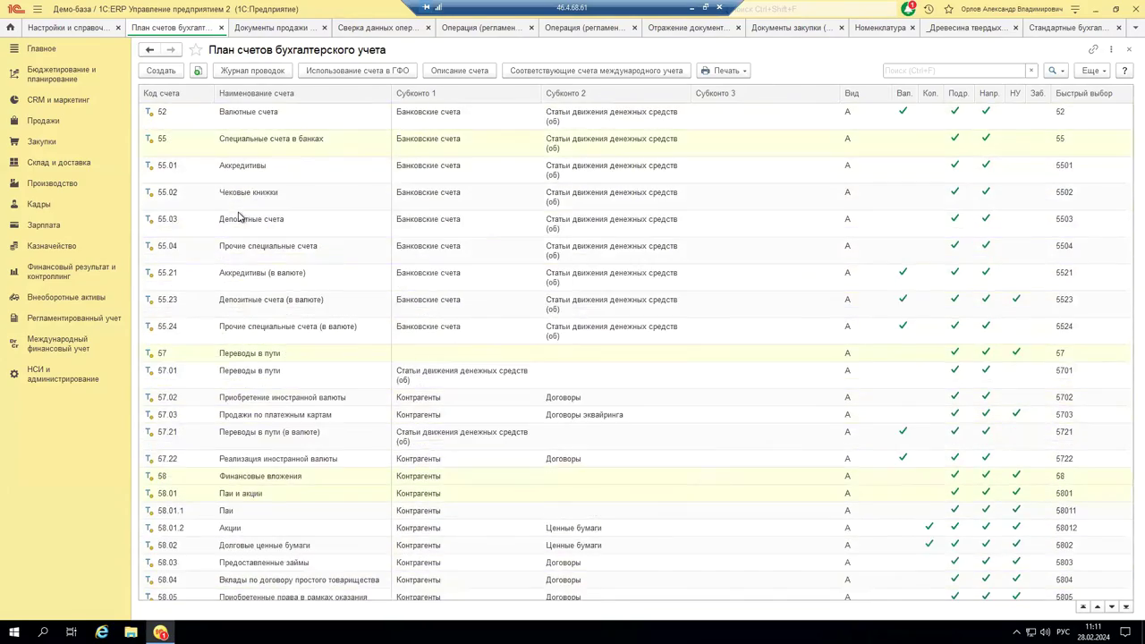
{"action": "scroll", "coordinate": [239, 214], "scroll_direction": "up", "scroll_amount": 10}
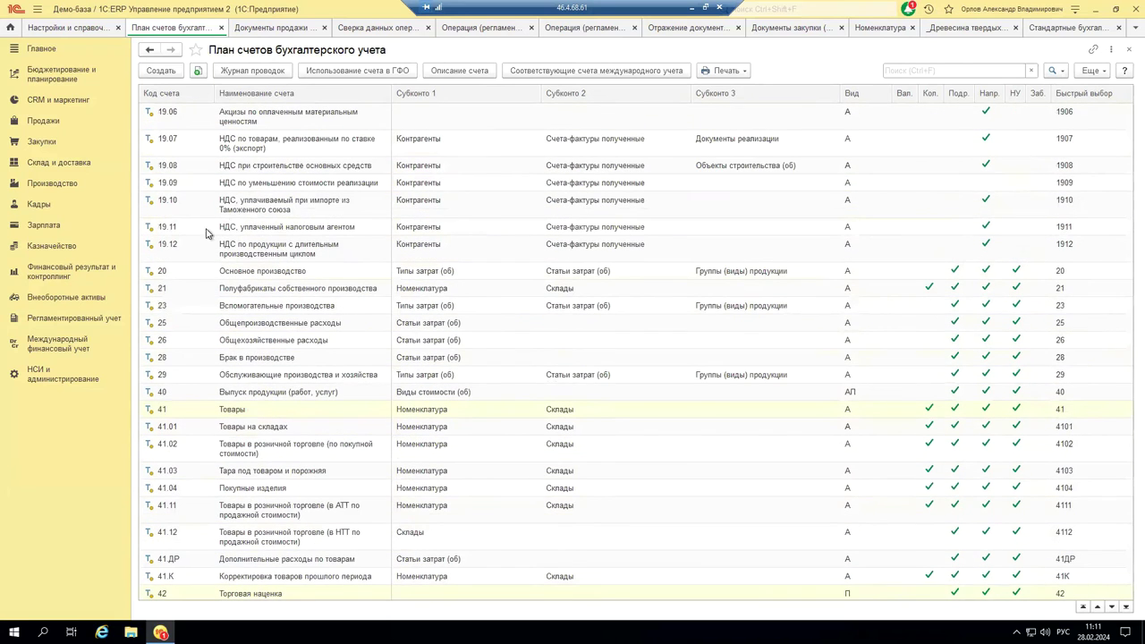
Examine the card of account 26 "Общехозяйственные расходы", and close it and the chart of accounts
{"action": "left_click", "coordinate": [266, 343]}
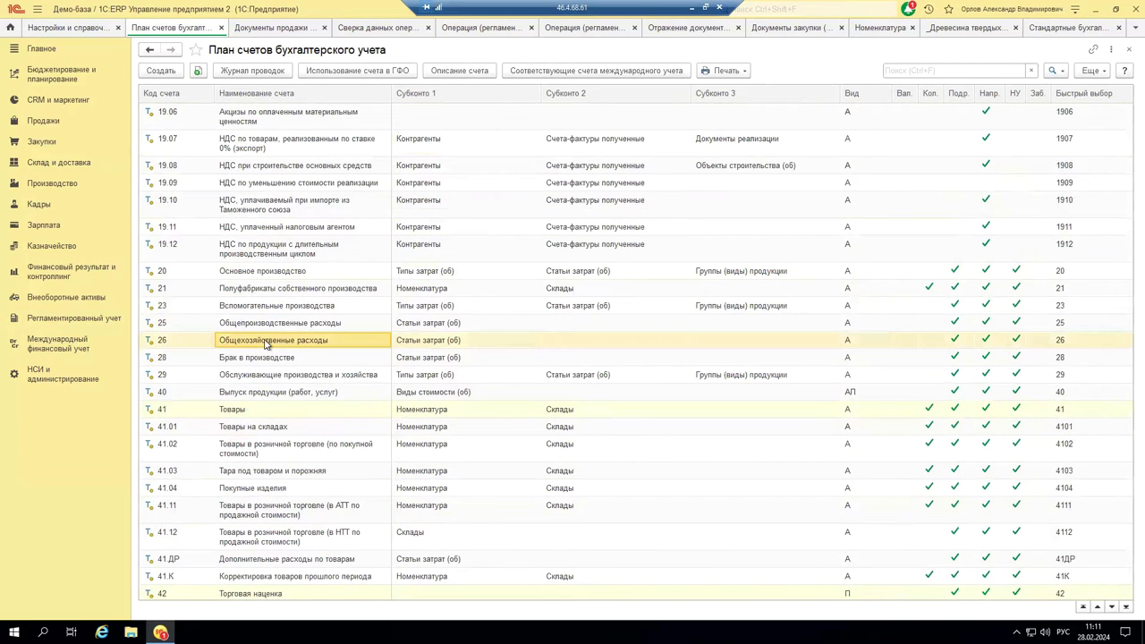
{"action": "double_click", "coordinate": [266, 343]}
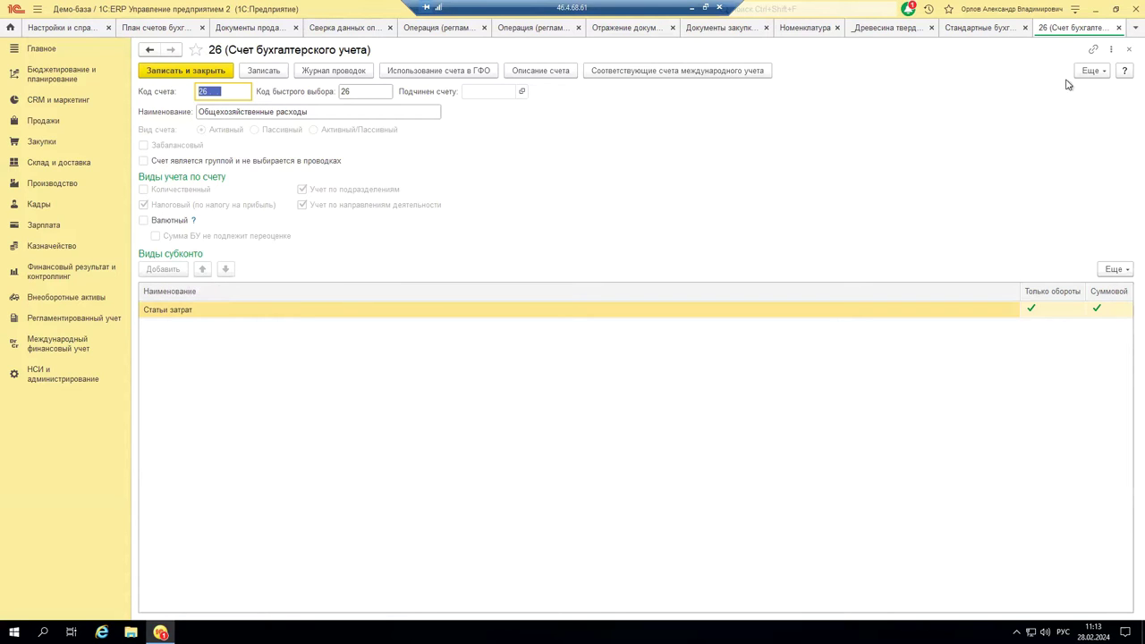
{"action": "left_click", "coordinate": [1119, 28]}
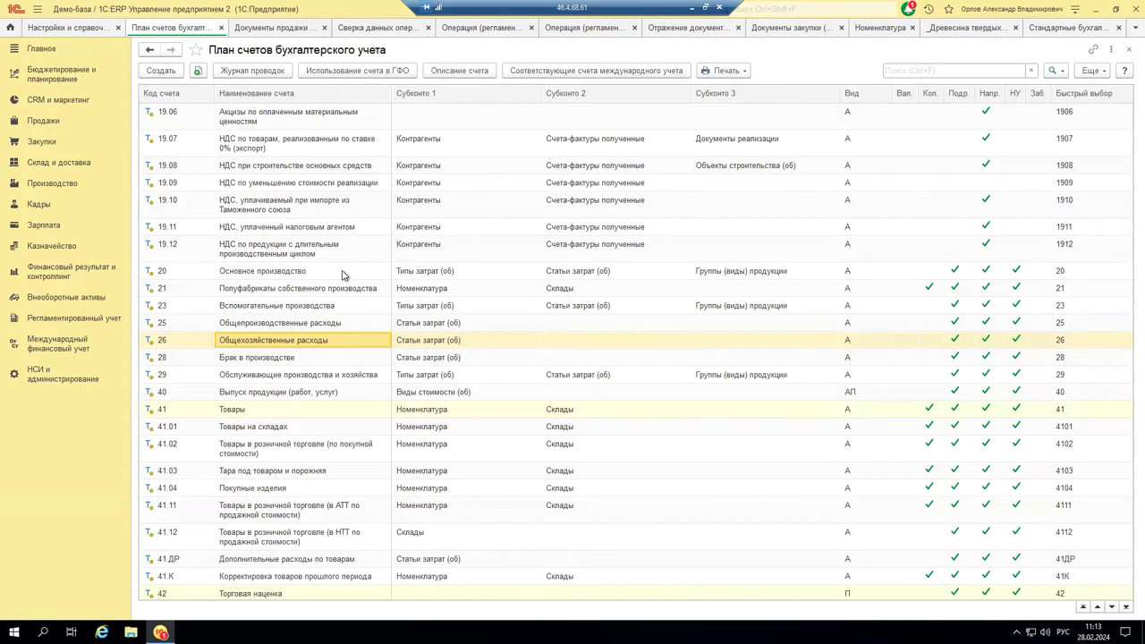
{"action": "left_click", "coordinate": [221, 27]}
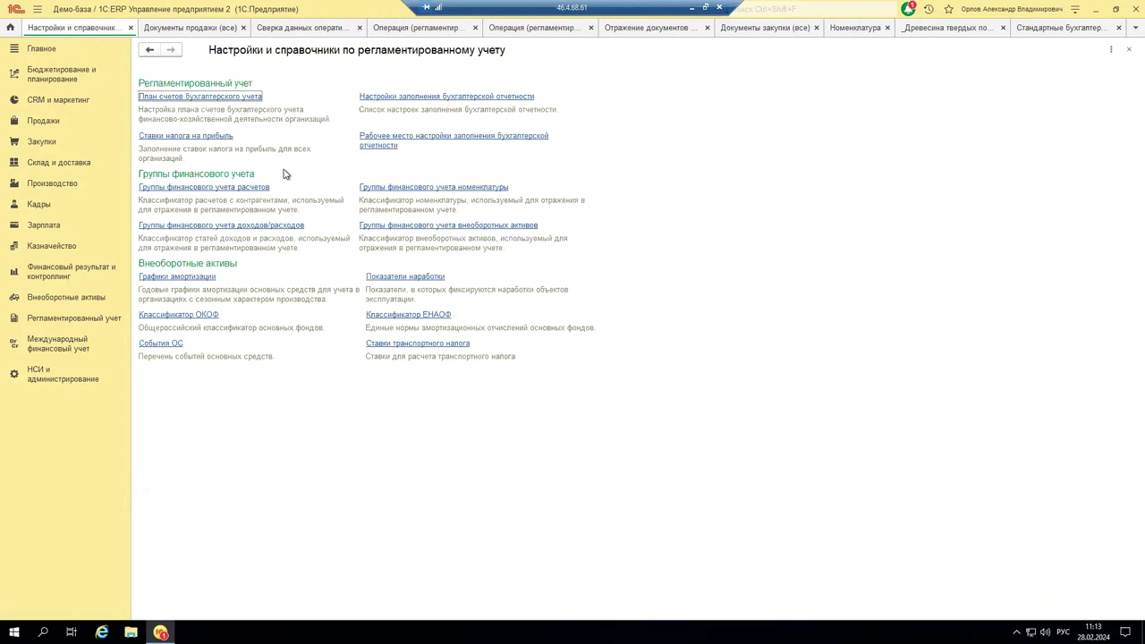
Review the profit tax rates (Ставки налога на прибыль) for all organizations and close the list
{"action": "left_click", "coordinate": [194, 137]}
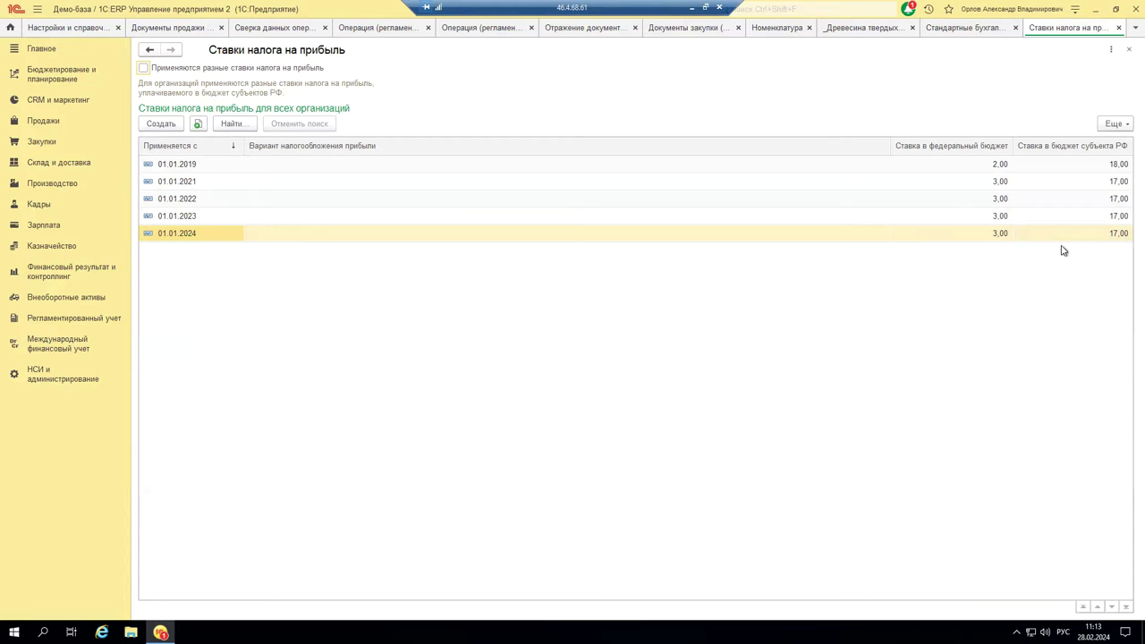
{"action": "left_click", "coordinate": [1069, 216]}
{"action": "left_click", "coordinate": [1070, 182]}
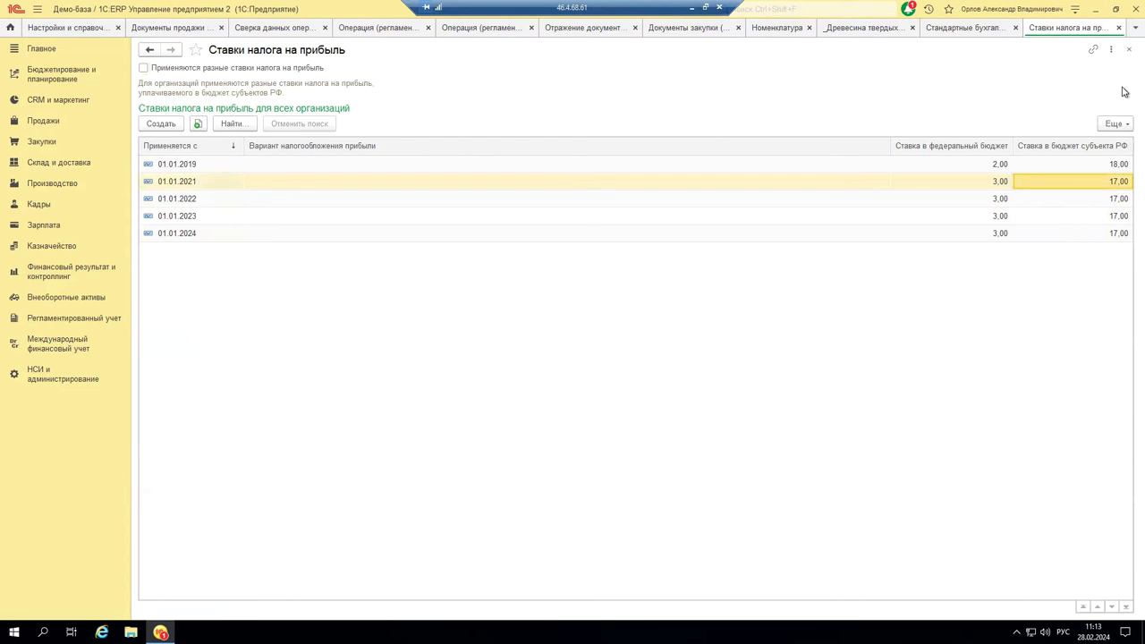
{"action": "left_click", "coordinate": [1127, 51]}
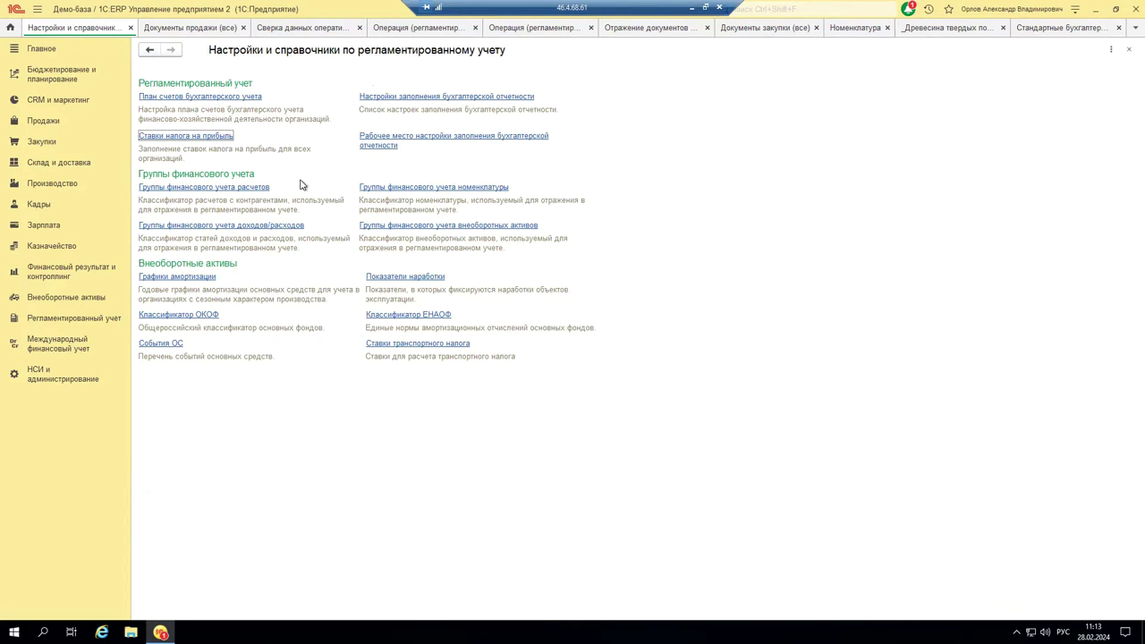
Open the financial accounting groups for settlements with partners and expand the folder "Расчеты с дебиторами и кредиторами"
{"action": "left_click", "coordinate": [224, 188]}
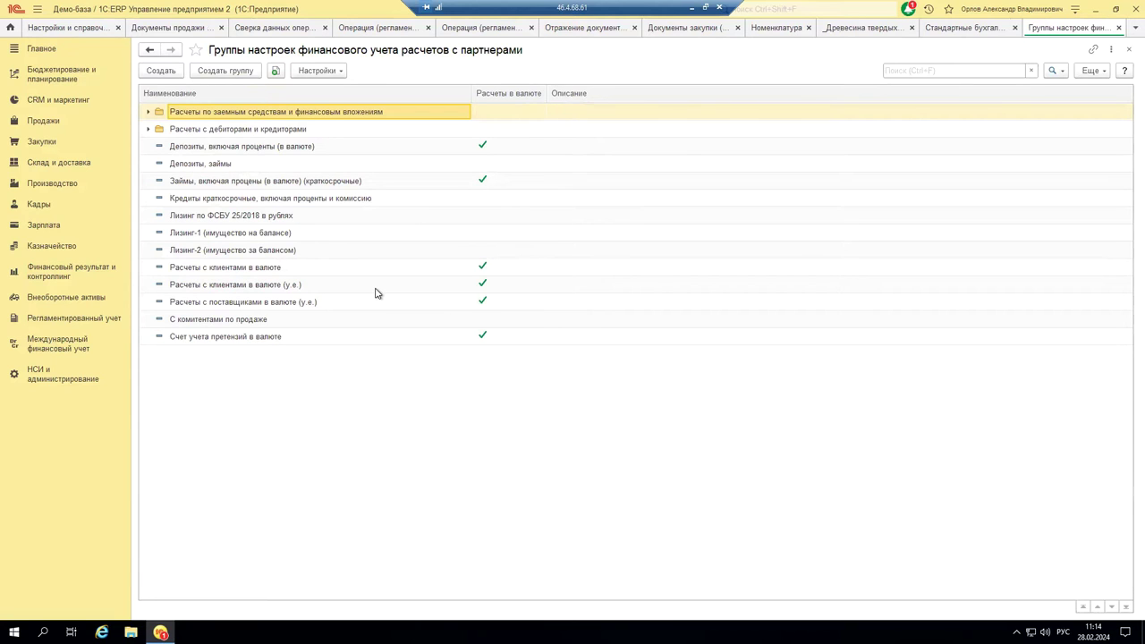
{"action": "left_click", "coordinate": [149, 131]}
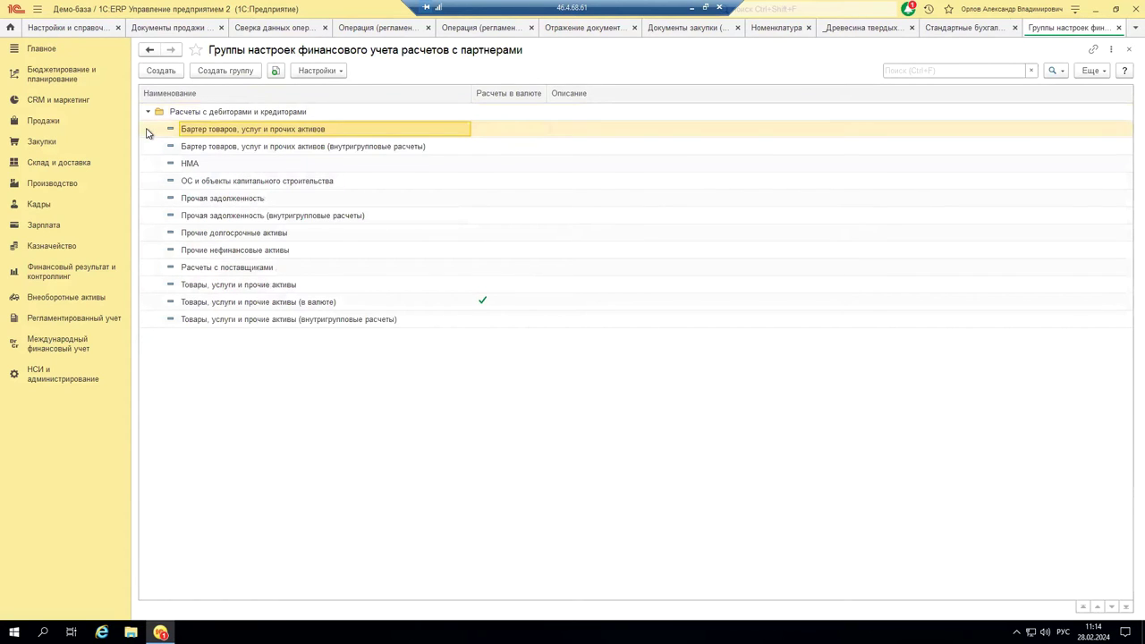
{"action": "left_click", "coordinate": [196, 236]}
Open the settlement group "Расчеты с поставщиками" and display its account setup by organization
{"action": "left_click", "coordinate": [203, 270]}
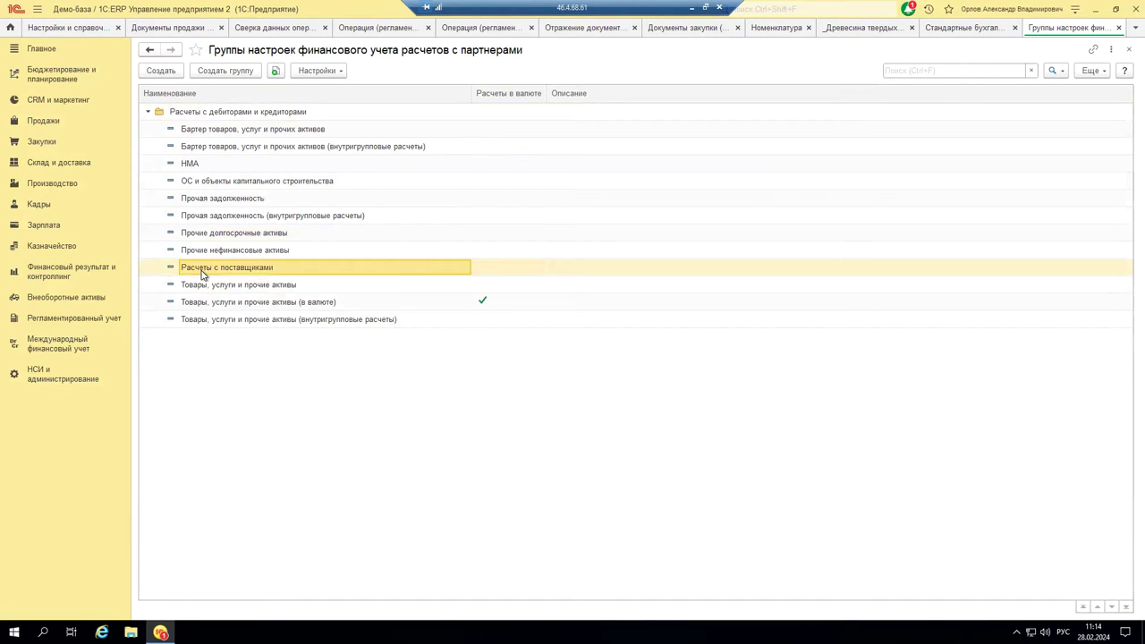
{"action": "double_click", "coordinate": [203, 270]}
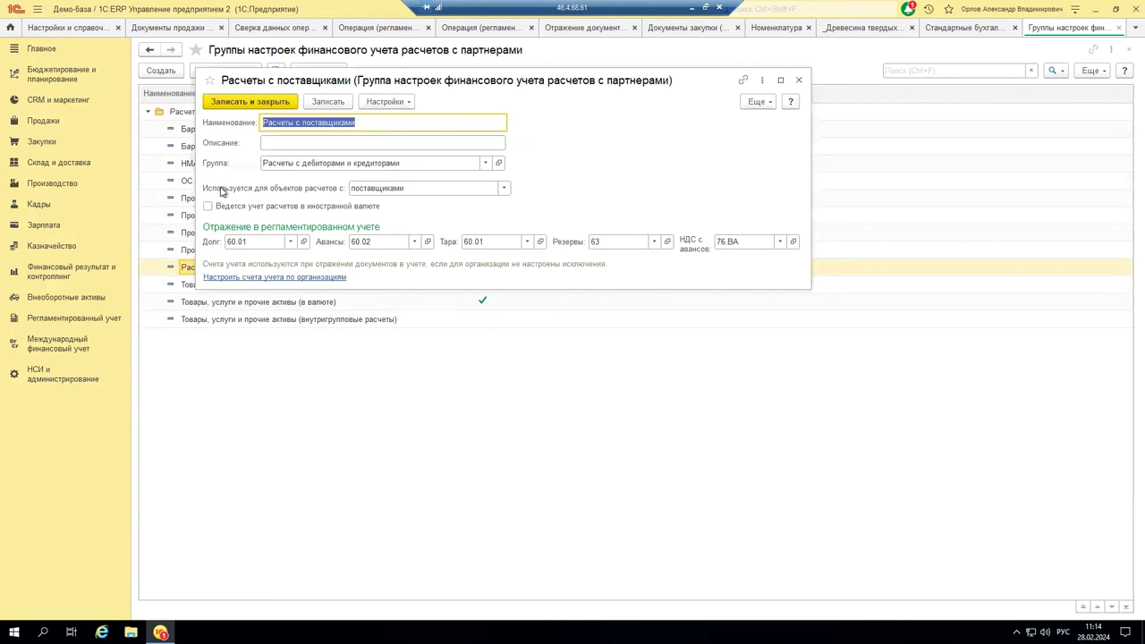
{"action": "left_click_drag", "start_coordinate": [288, 77], "coordinate": [411, 129]}
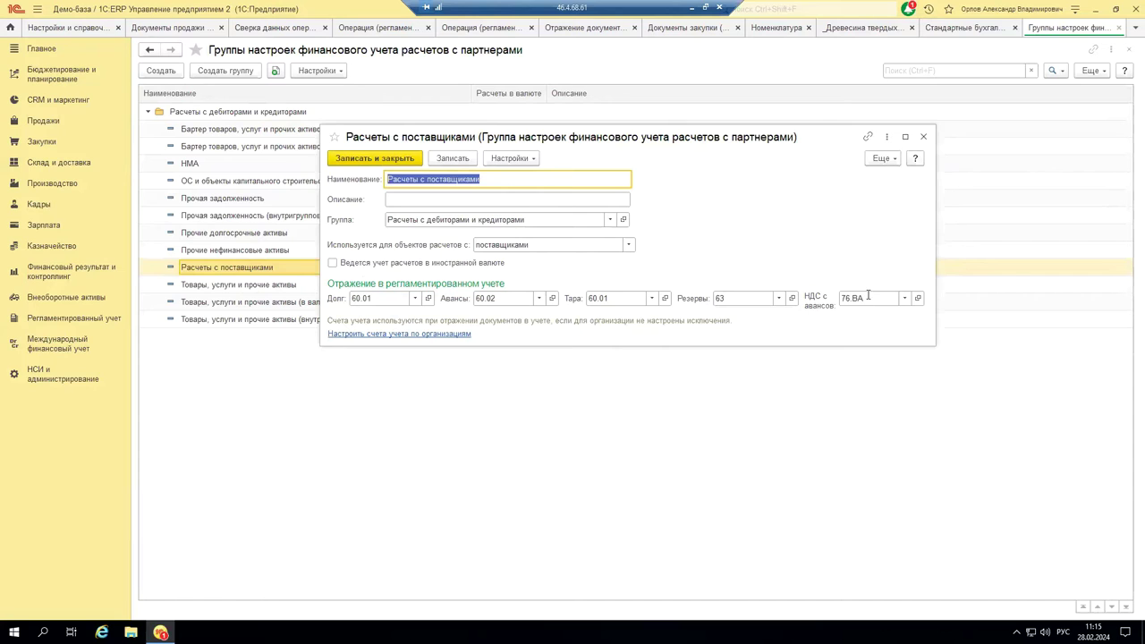
{"action": "left_click", "coordinate": [402, 334]}
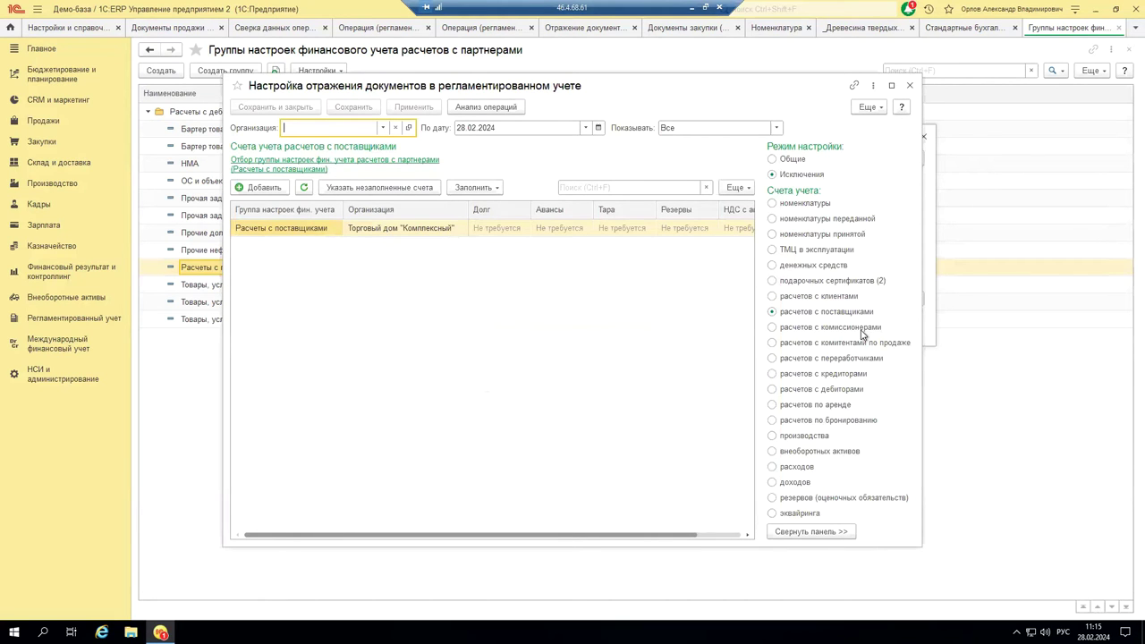
Close the account setup by organization and the group card, and collapse the folder "Расчеты с дебиторами и кредиторами"
{"action": "left_click", "coordinate": [909, 86]}
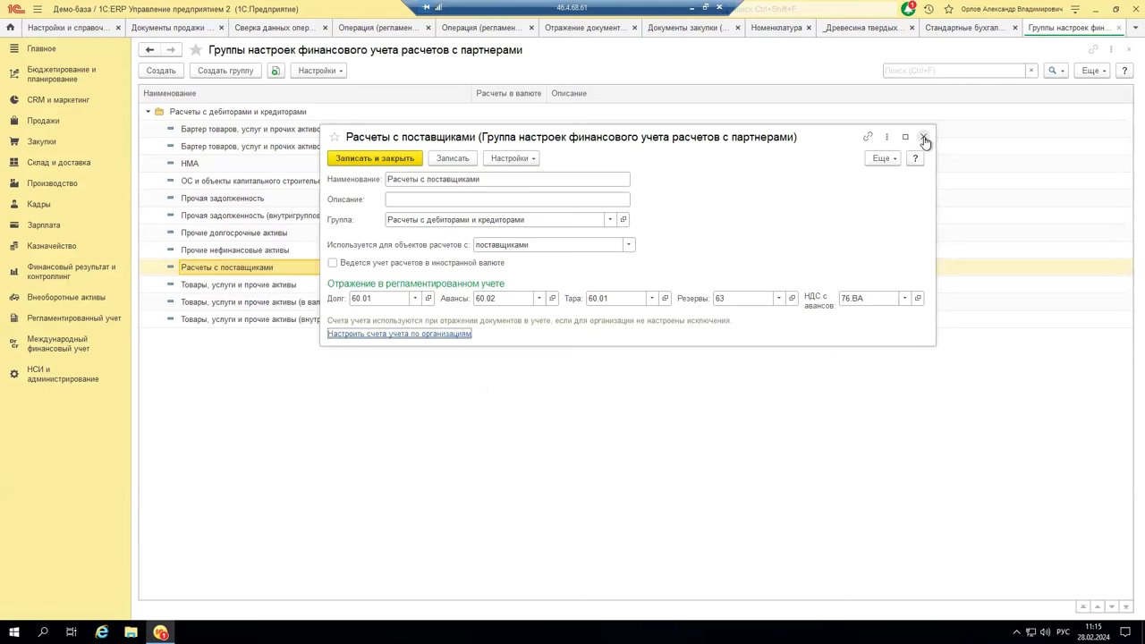
{"action": "left_click", "coordinate": [924, 138]}
{"action": "left_click", "coordinate": [148, 112]}
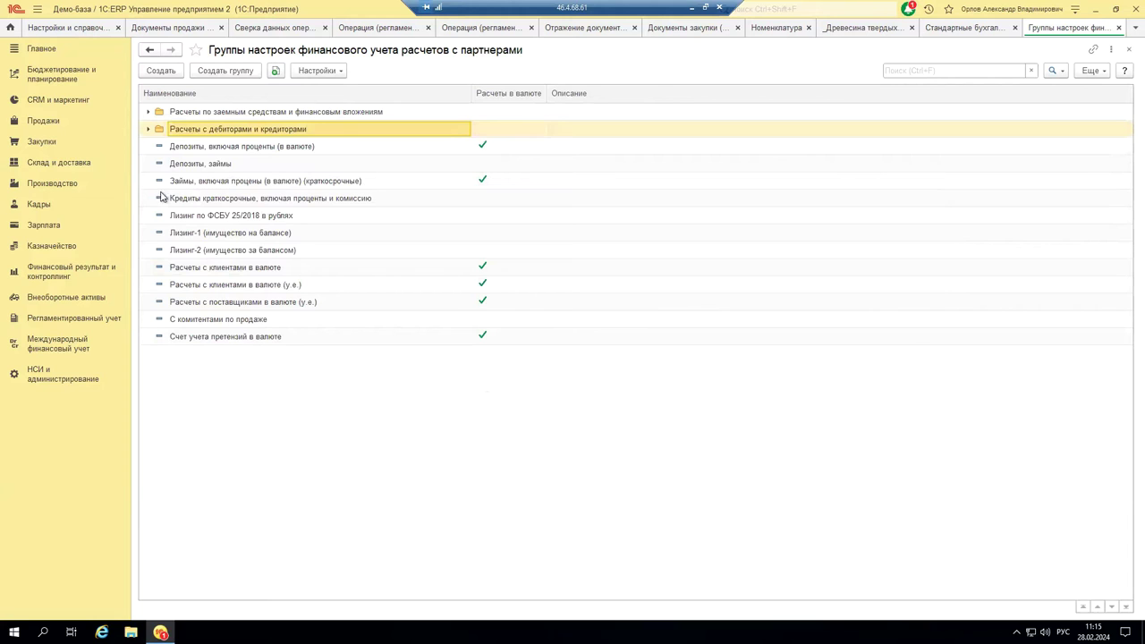
Review the regulated accounting accounts of the settlement group "Депозиты, займы" and close its card
{"action": "double_click", "coordinate": [224, 166]}
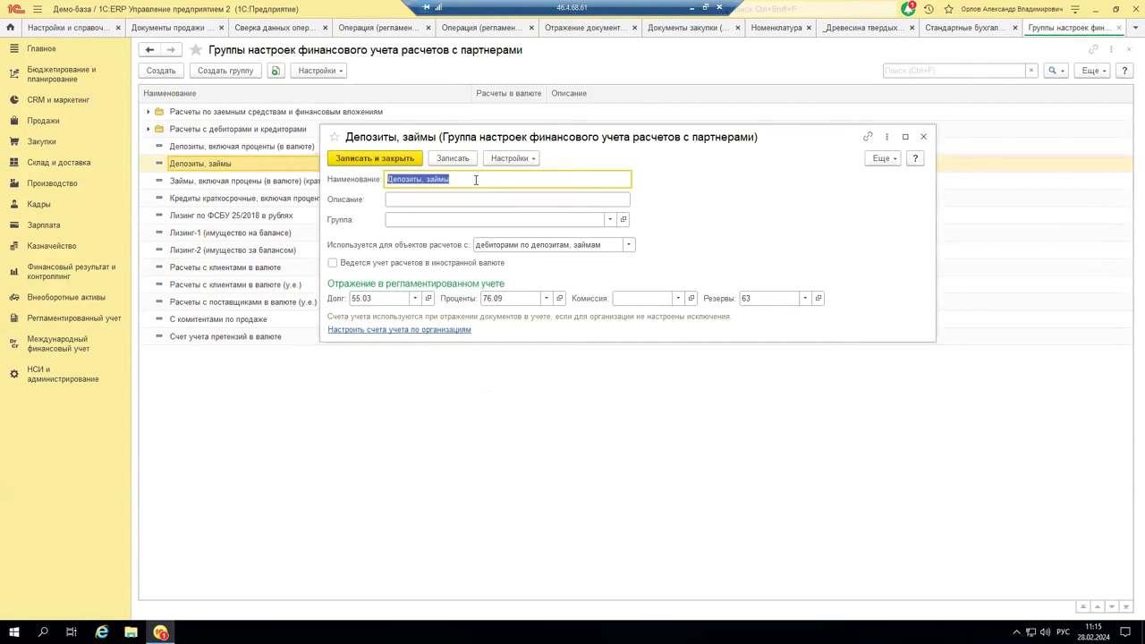
{"action": "left_click", "coordinate": [386, 298]}
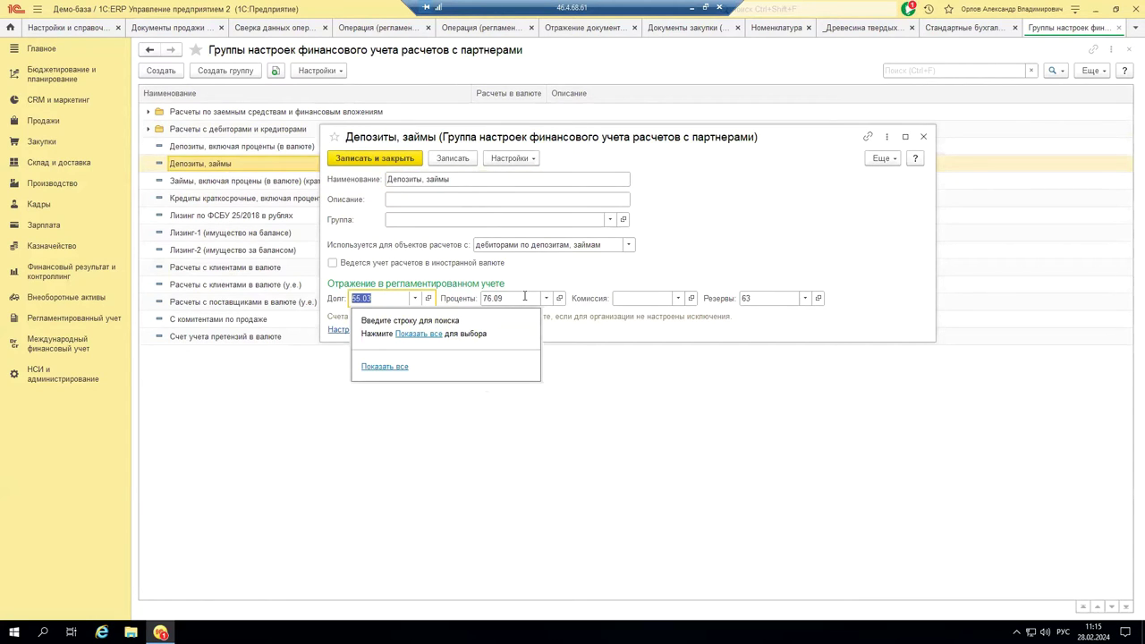
{"action": "key", "text": "Escape"}
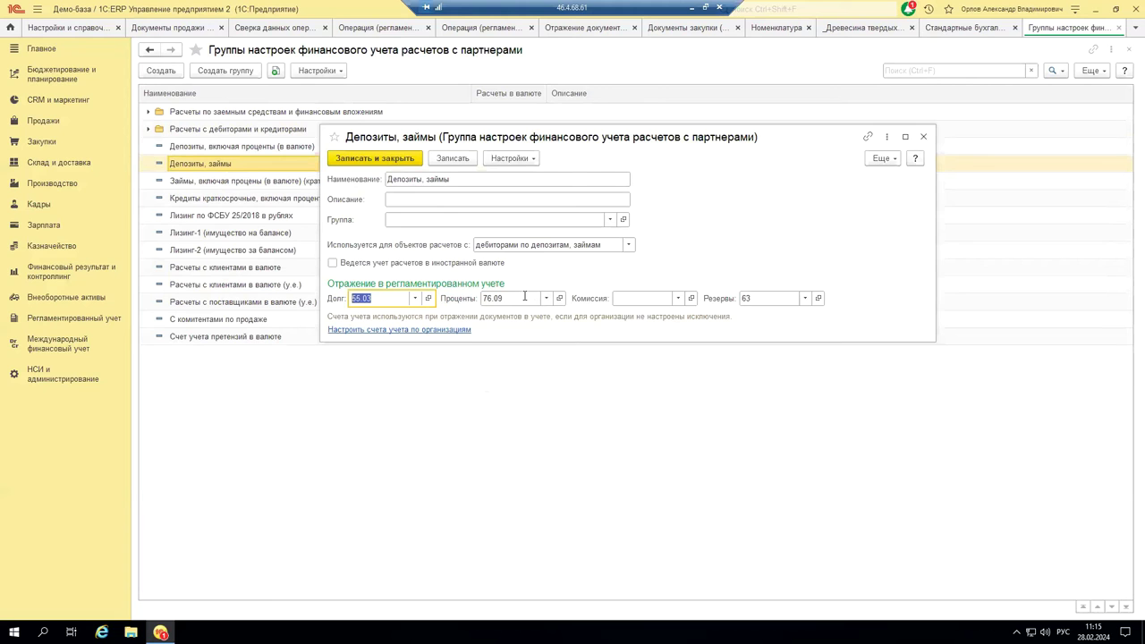
{"action": "left_click", "coordinate": [925, 140]}
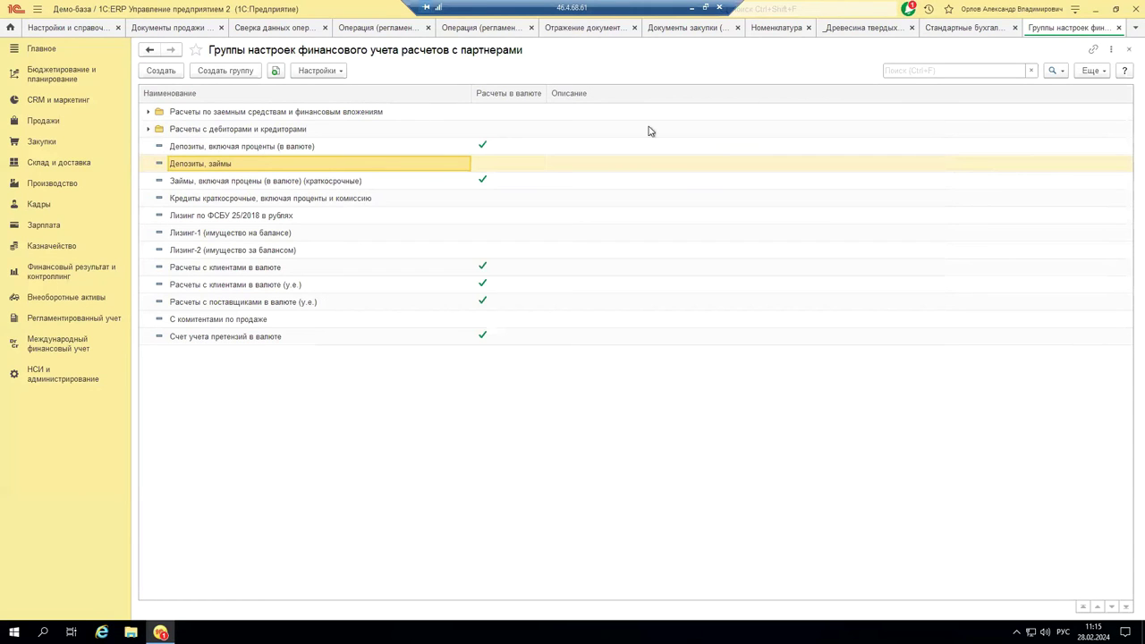
Open the purchase of goods and services dated 22.01.2024 from the purchase documents and review its delivery and additional details
{"action": "left_click", "coordinate": [680, 30]}
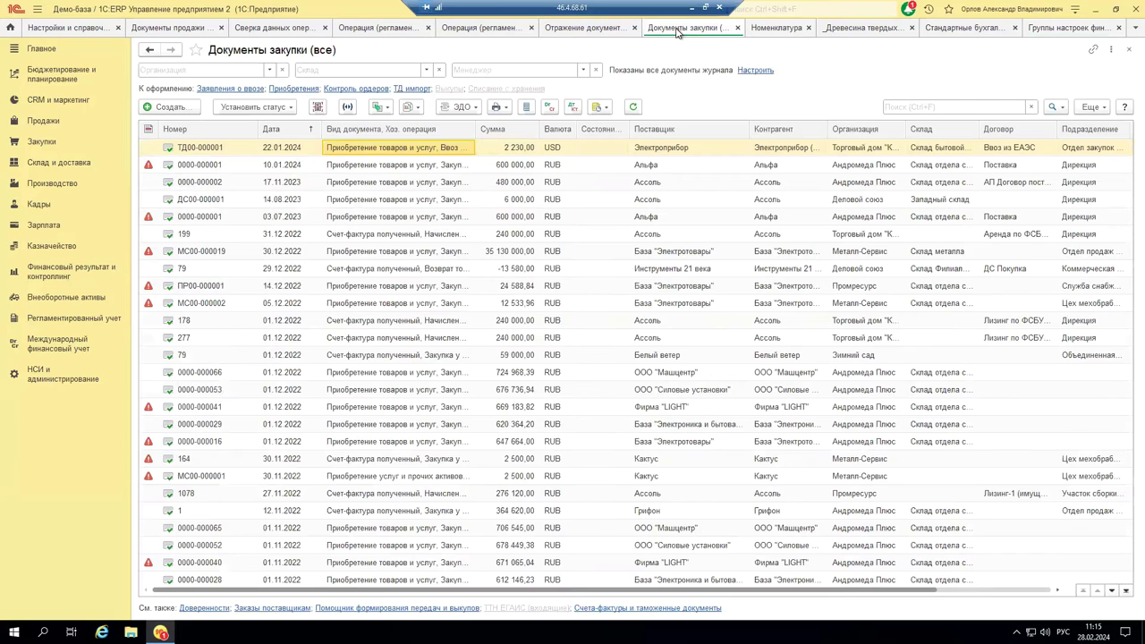
{"action": "left_click", "coordinate": [380, 148]}
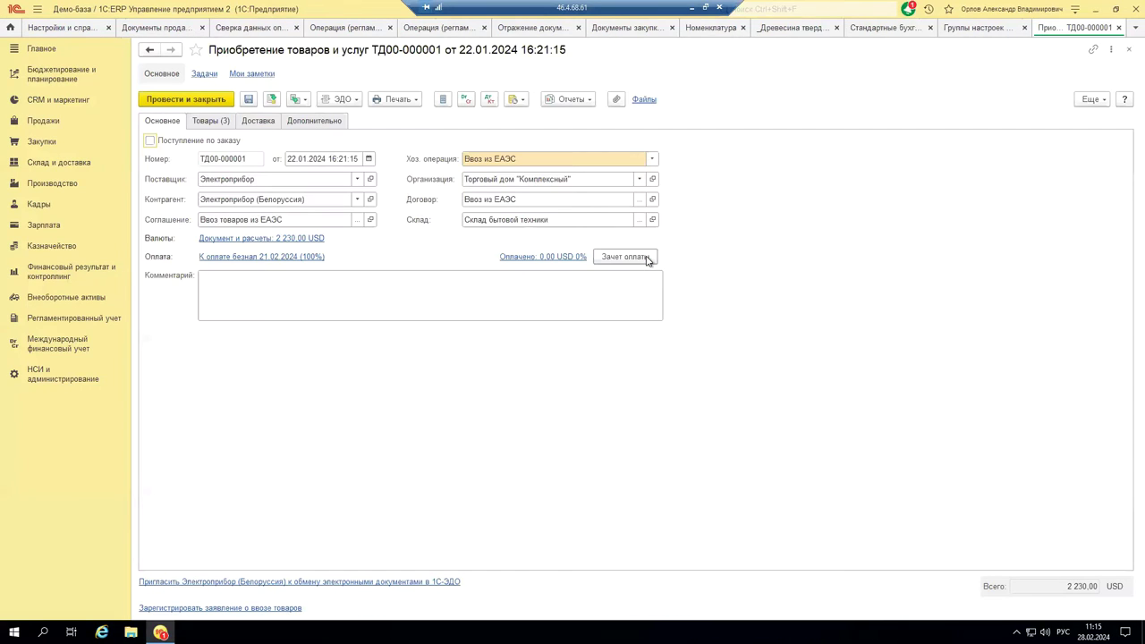
{"action": "left_click", "coordinate": [309, 121]}
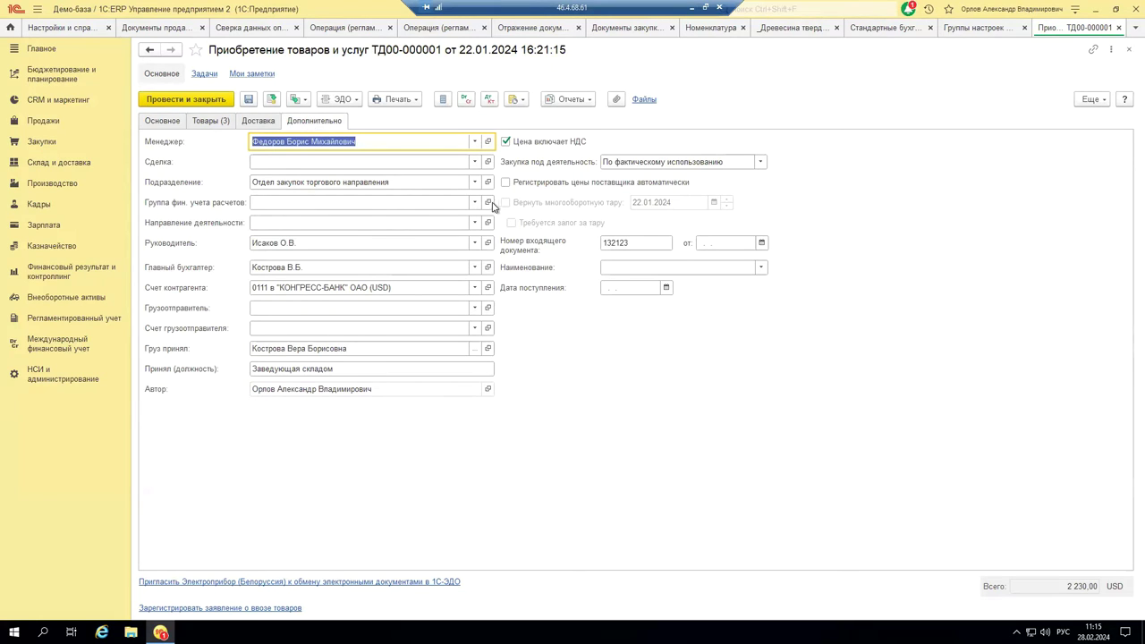
{"action": "left_click", "coordinate": [211, 123]}
{"action": "left_click", "coordinate": [258, 122]}
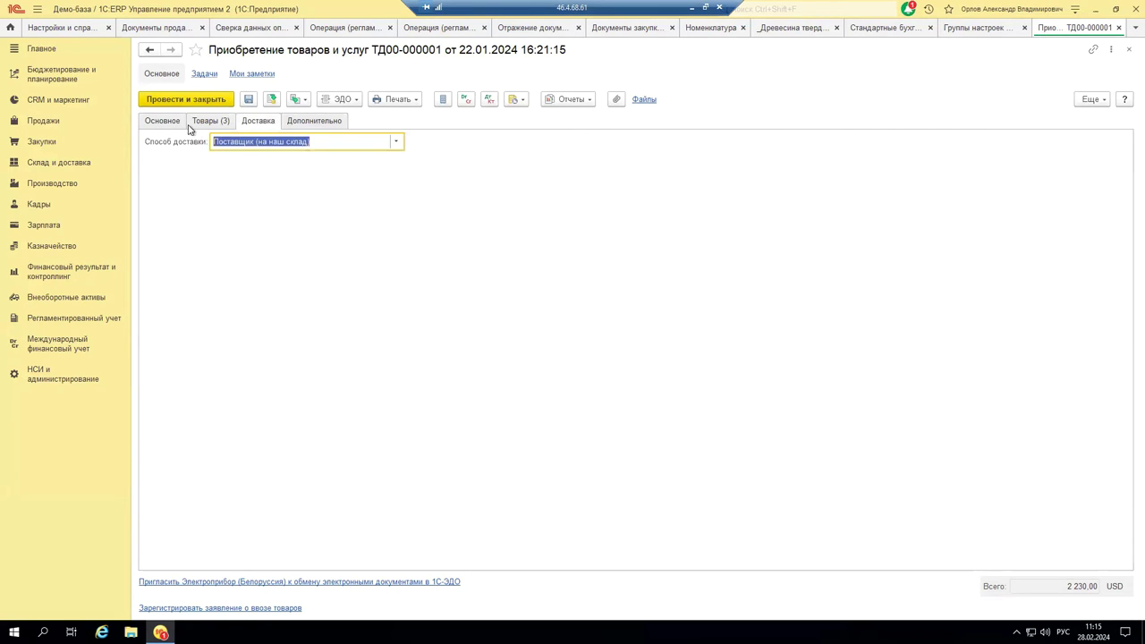
{"action": "left_click", "coordinate": [170, 123]}
{"action": "left_click", "coordinate": [338, 124]}
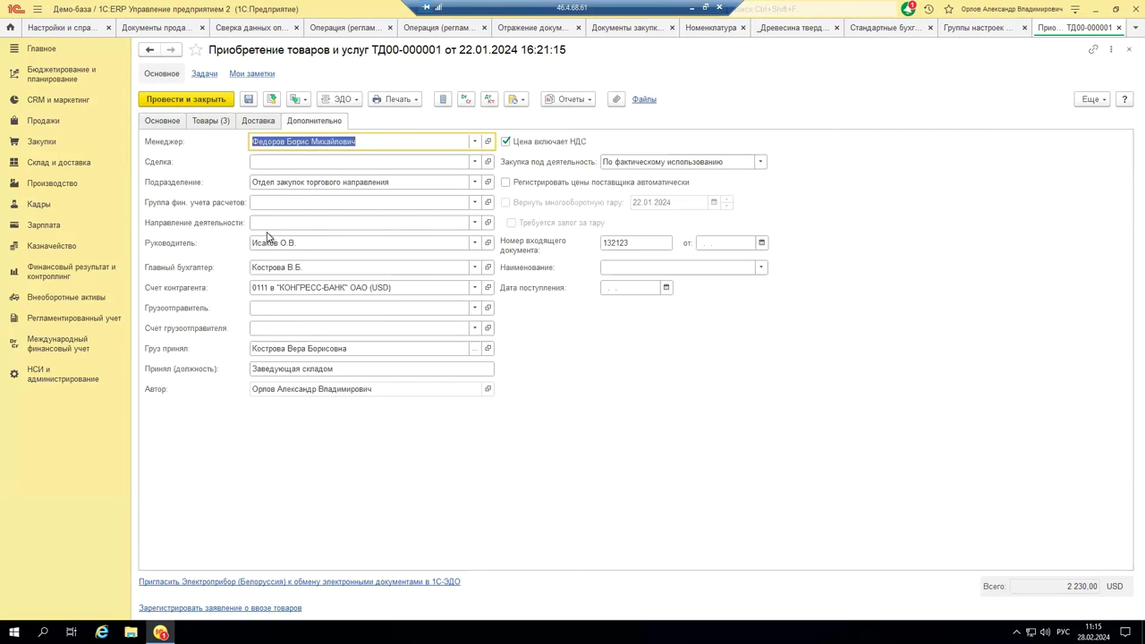
Set the purchase's settlement accounting group to "Товары, услуги и прочие активы (в валюте)" from the folder "Расчеты с дебиторами и кредиторами"
{"action": "left_click", "coordinate": [416, 205]}
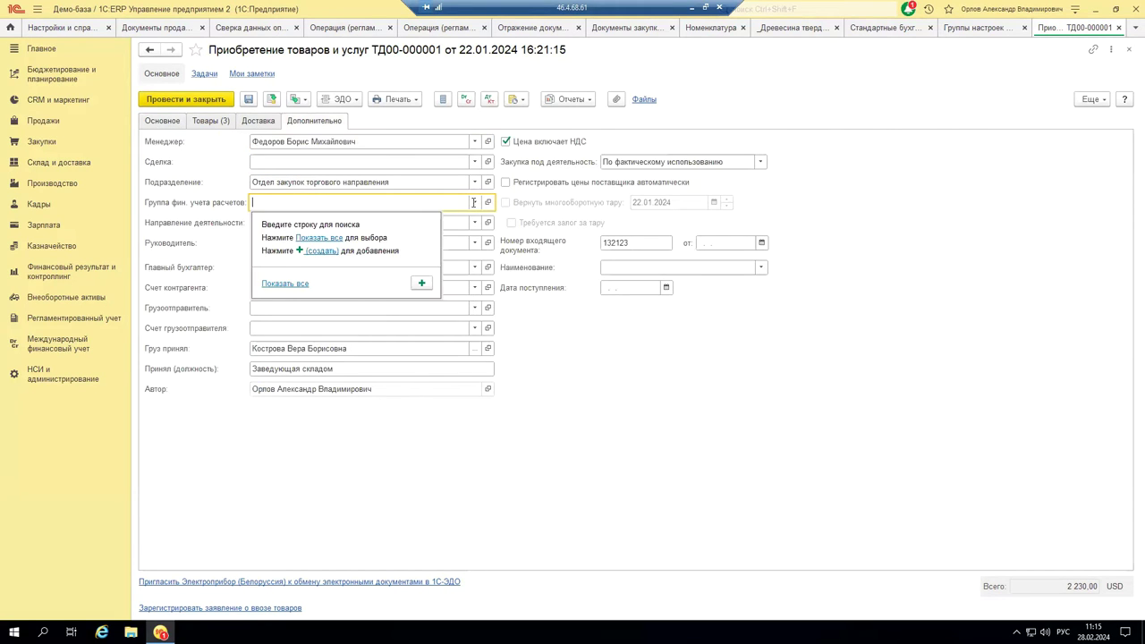
{"action": "left_click", "coordinate": [272, 284]}
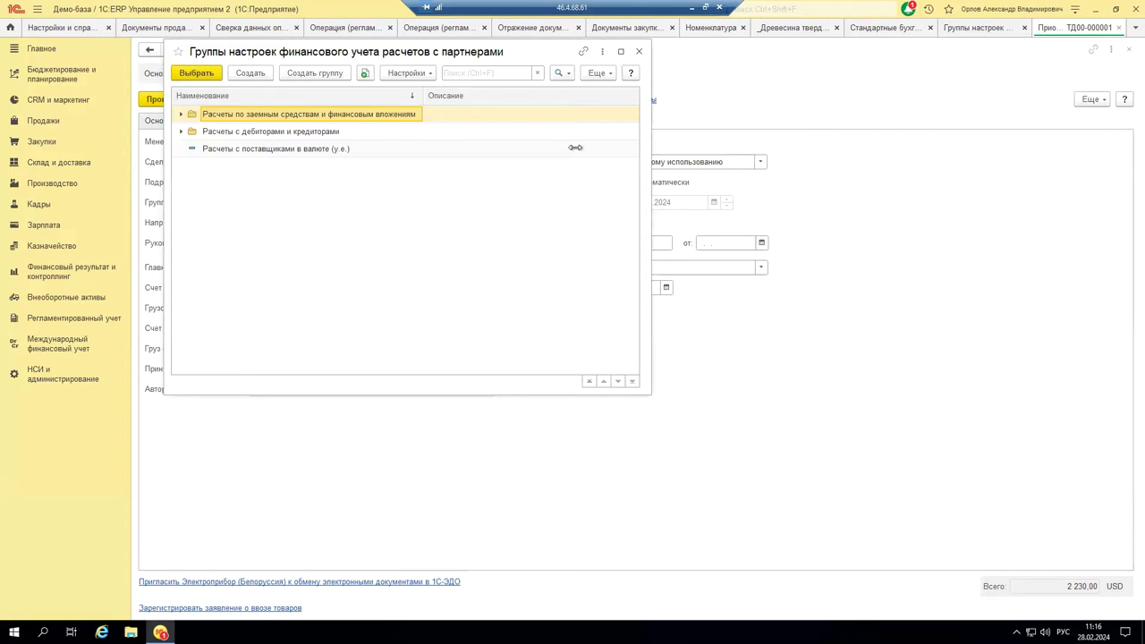
{"action": "left_click", "coordinate": [184, 132]}
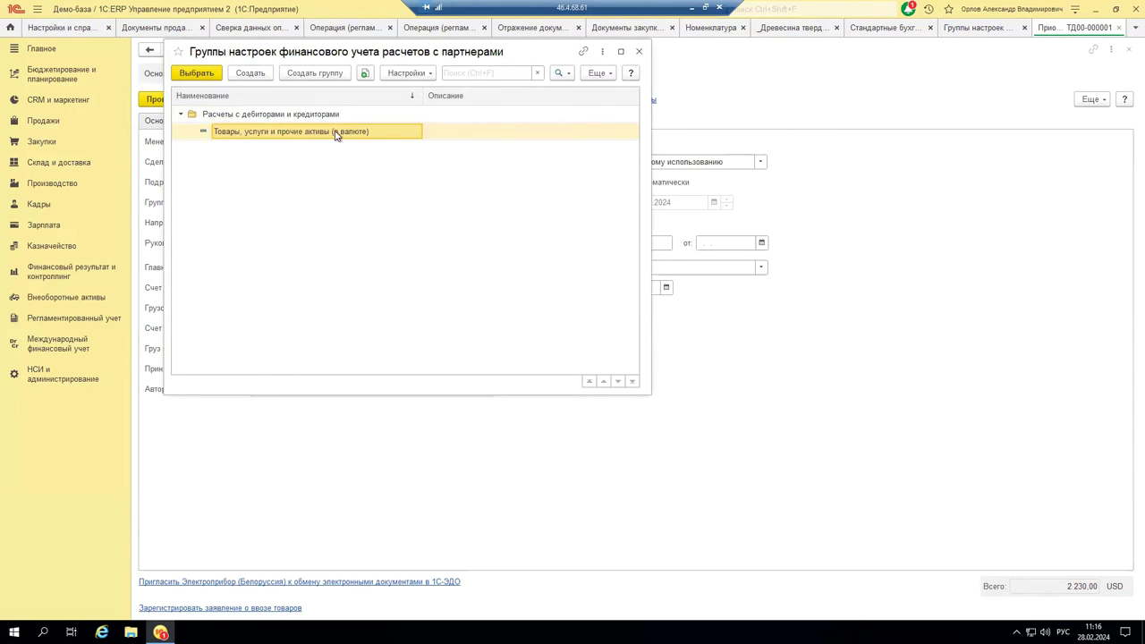
{"action": "double_click", "coordinate": [284, 131]}
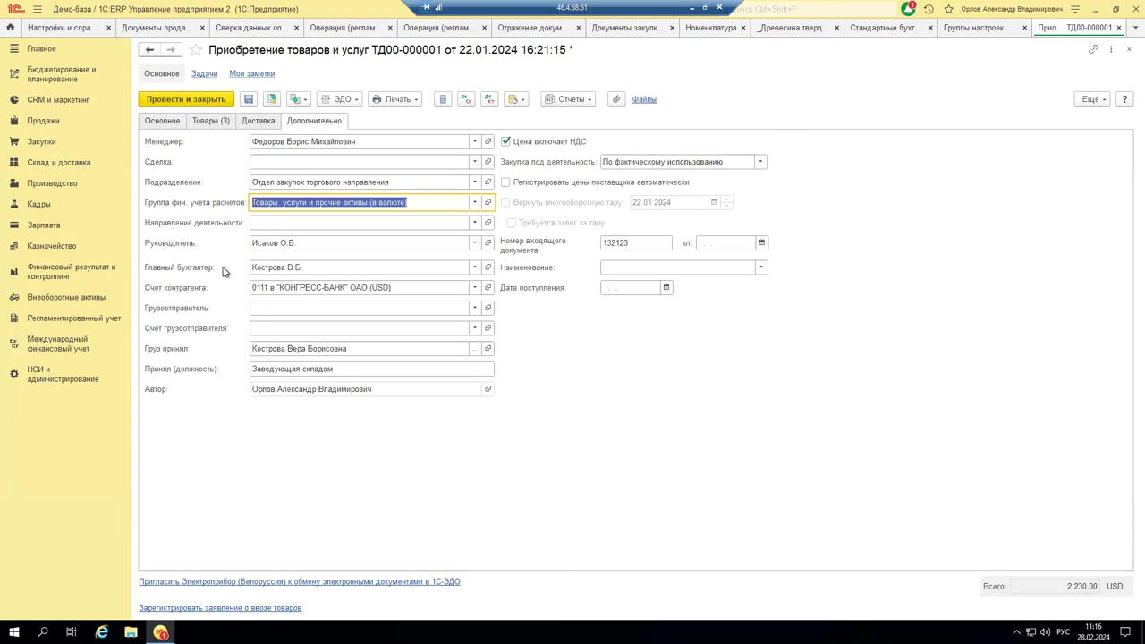
Review the card of the group assigned in the purchase, and close the document without saving changes
{"action": "left_click", "coordinate": [487, 202]}
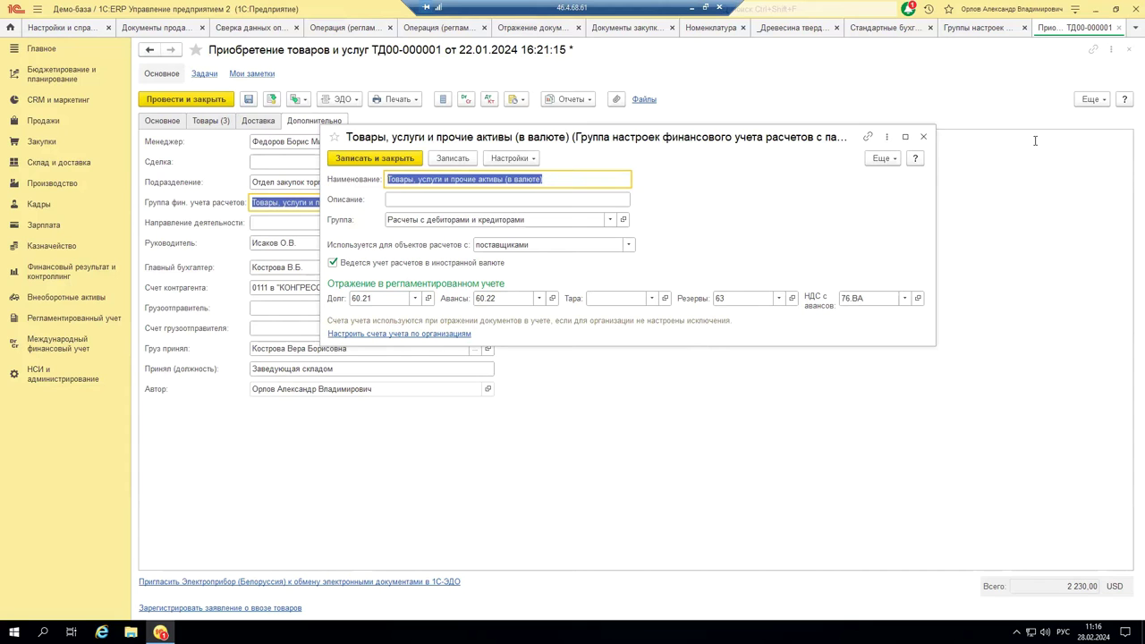
{"action": "left_click", "coordinate": [923, 136]}
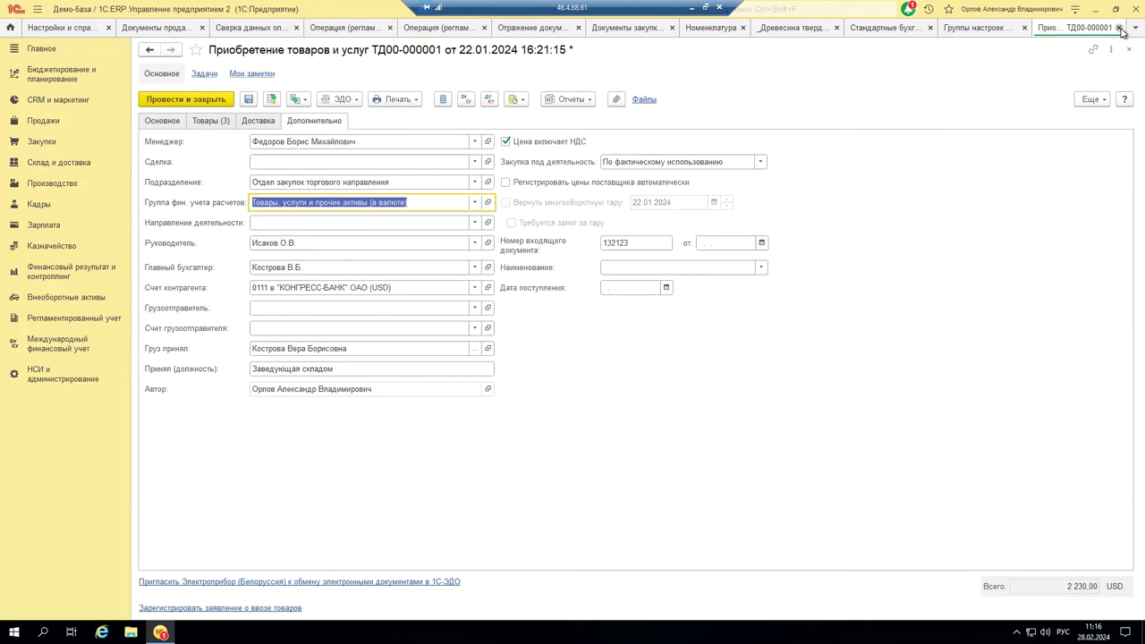
{"action": "left_click", "coordinate": [1127, 46]}
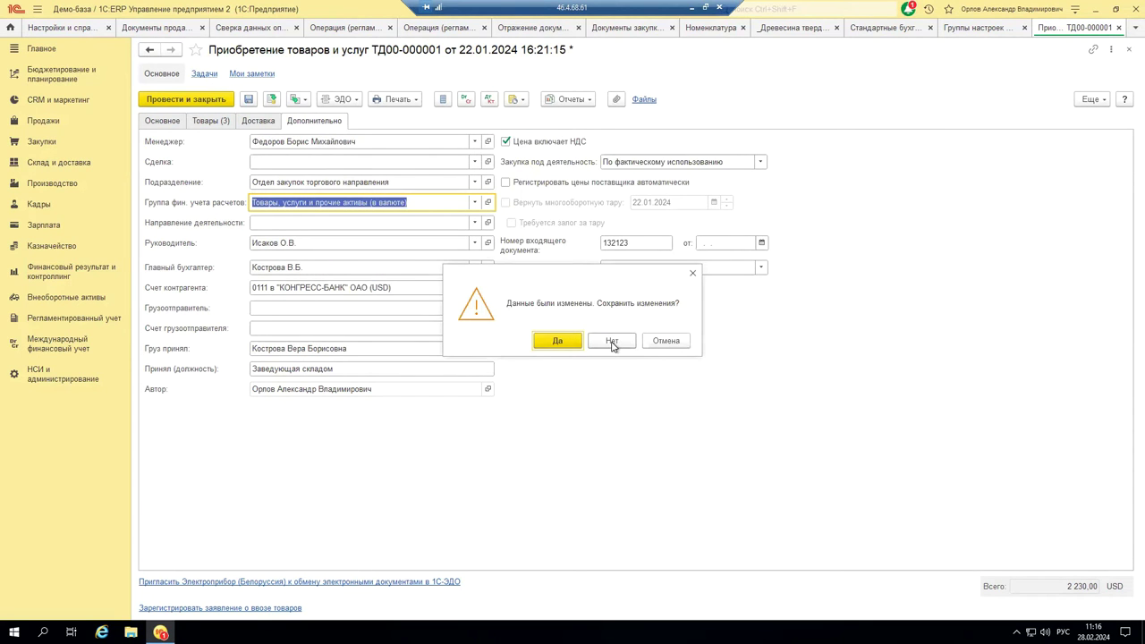
{"action": "left_click", "coordinate": [614, 341]}
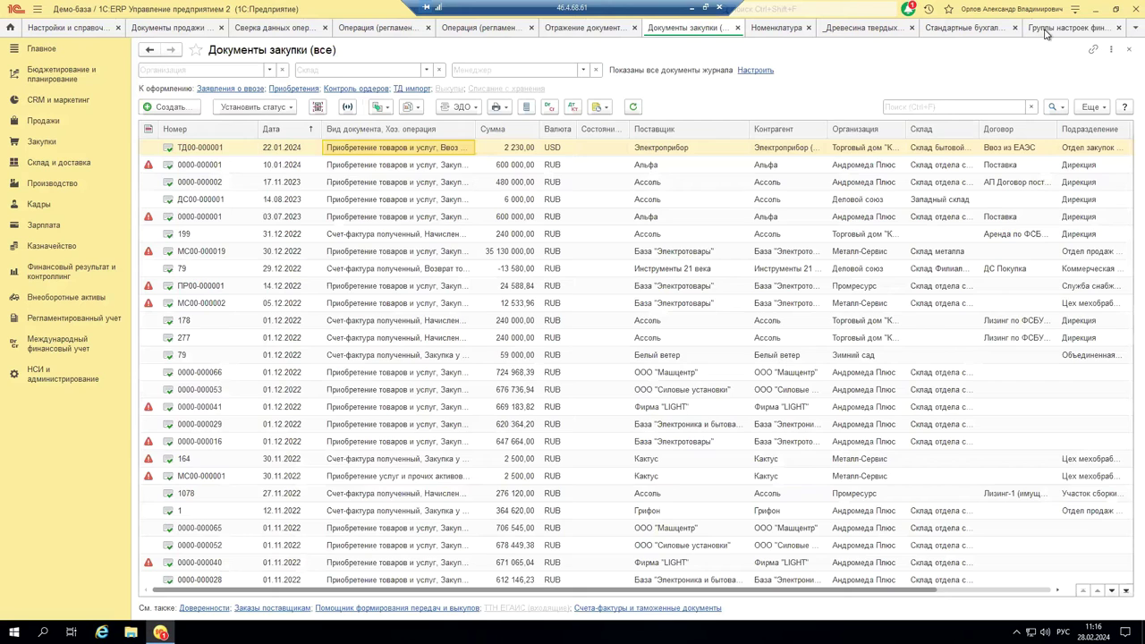
Return to the settlement accounting groups, look again at the card of "Депозиты, займы" and close it
{"action": "left_click", "coordinate": [1043, 30]}
{"action": "double_click", "coordinate": [223, 166]}
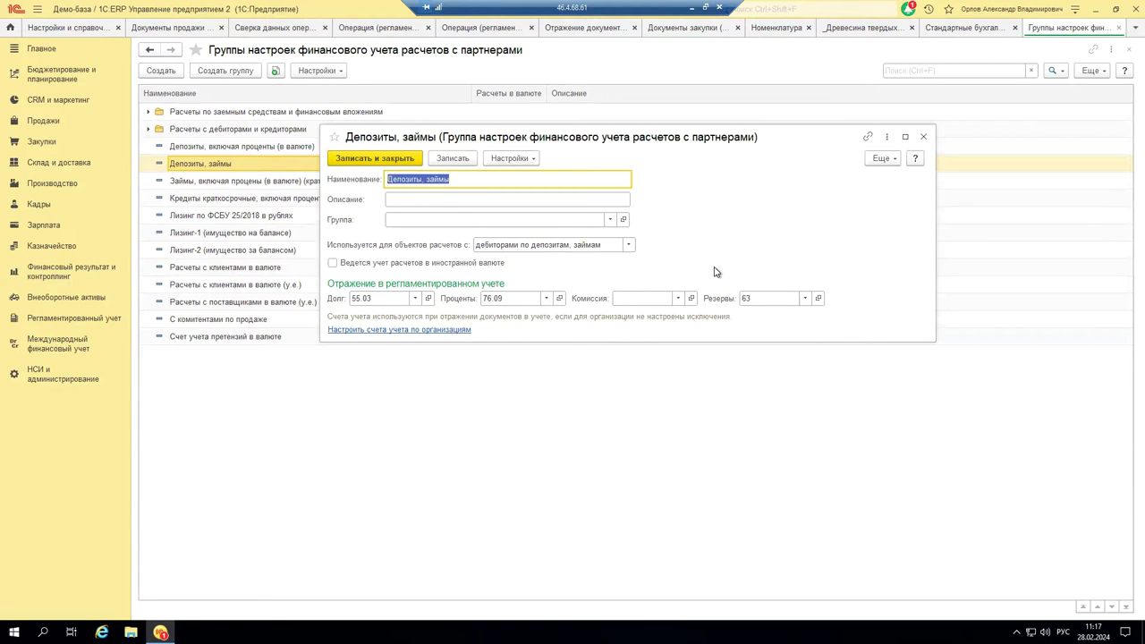
{"action": "left_click", "coordinate": [923, 139]}
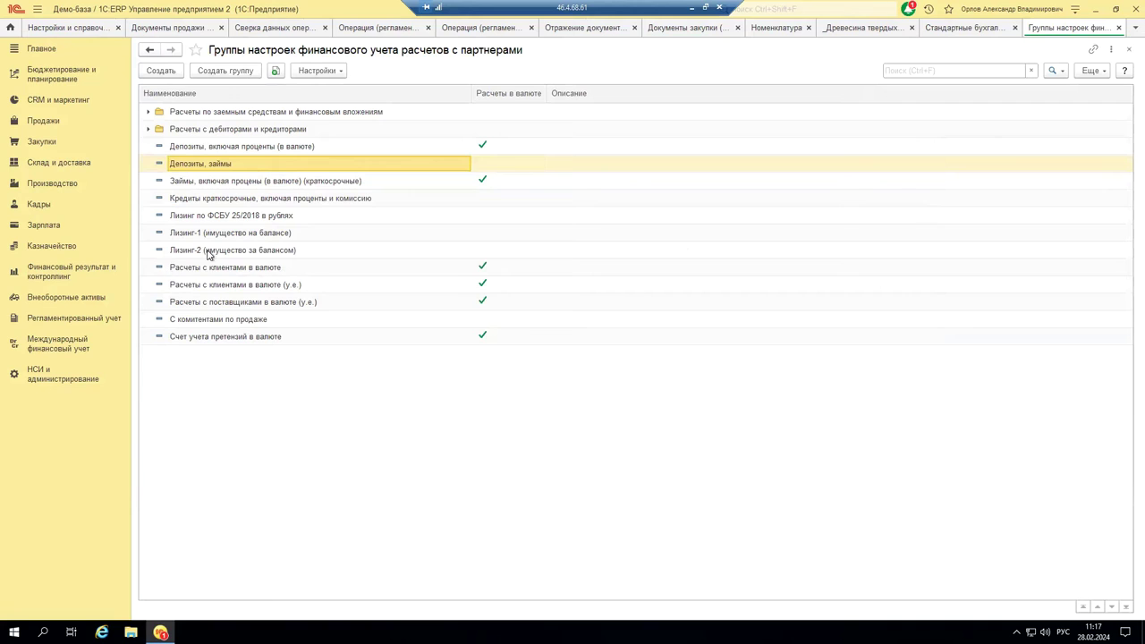
Review the accounts of the settlement group "Расчеты с клиентами в валюте" and close its card
{"action": "left_click", "coordinate": [239, 271]}
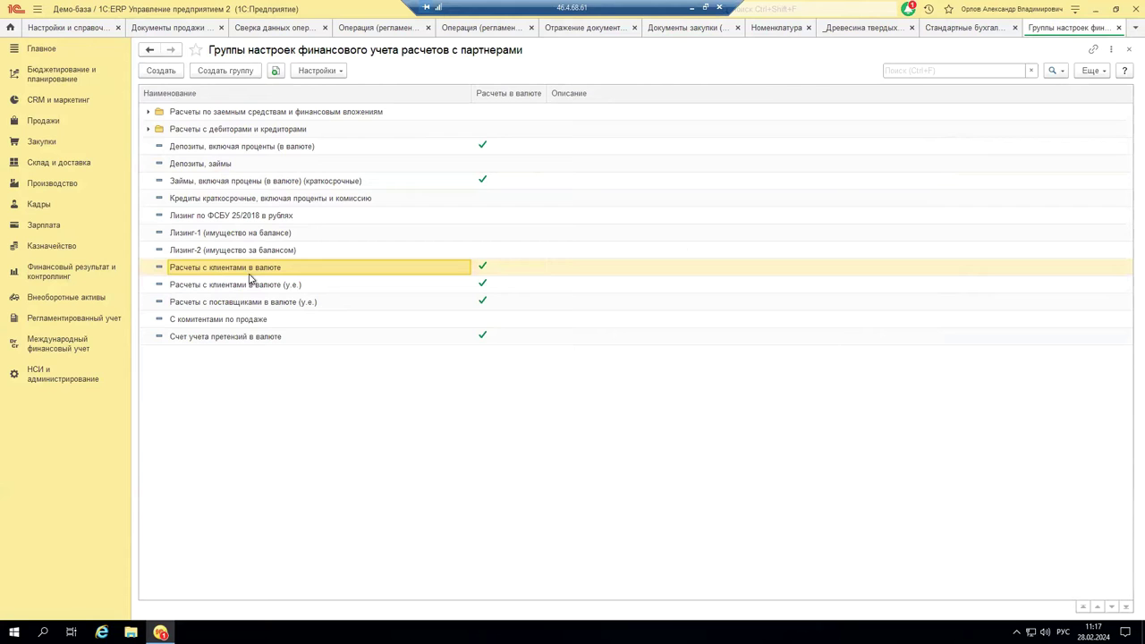
{"action": "double_click", "coordinate": [255, 271]}
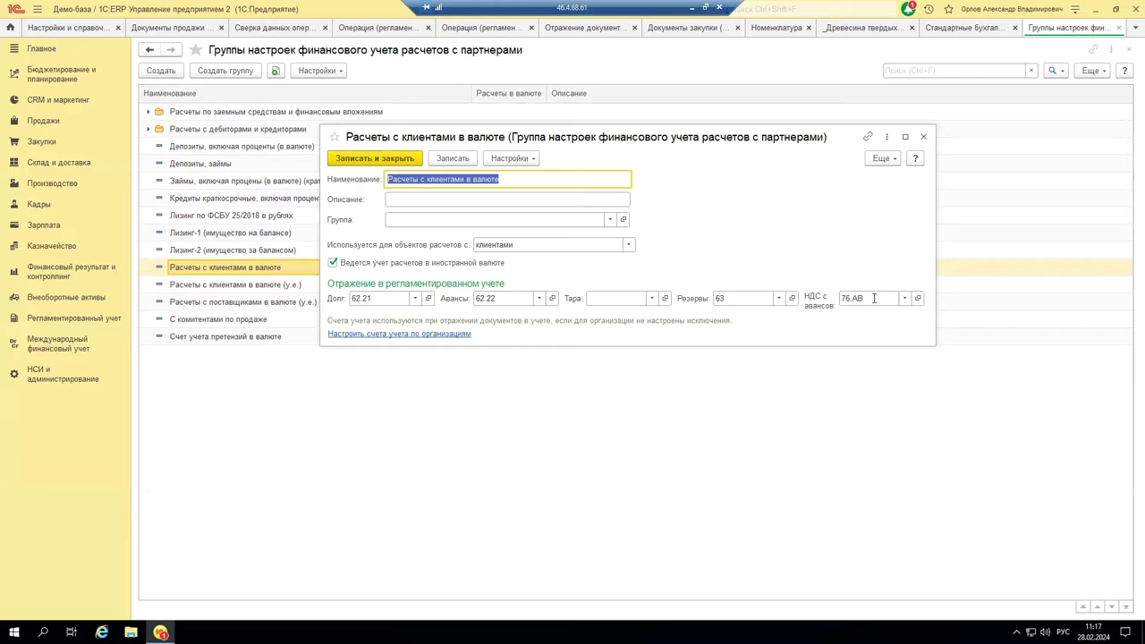
{"action": "left_click", "coordinate": [923, 137]}
Review the remuneration, goods and reserve accounts of the group "С комитентами по продаже" and close its card
{"action": "double_click", "coordinate": [176, 320]}
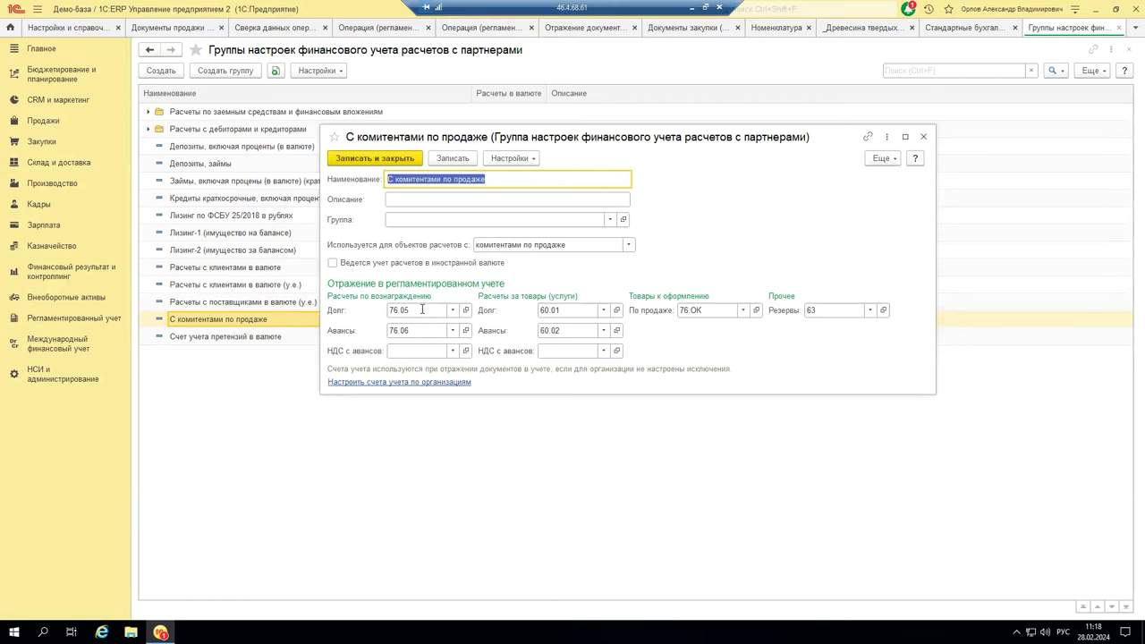
{"action": "left_click", "coordinate": [422, 309]}
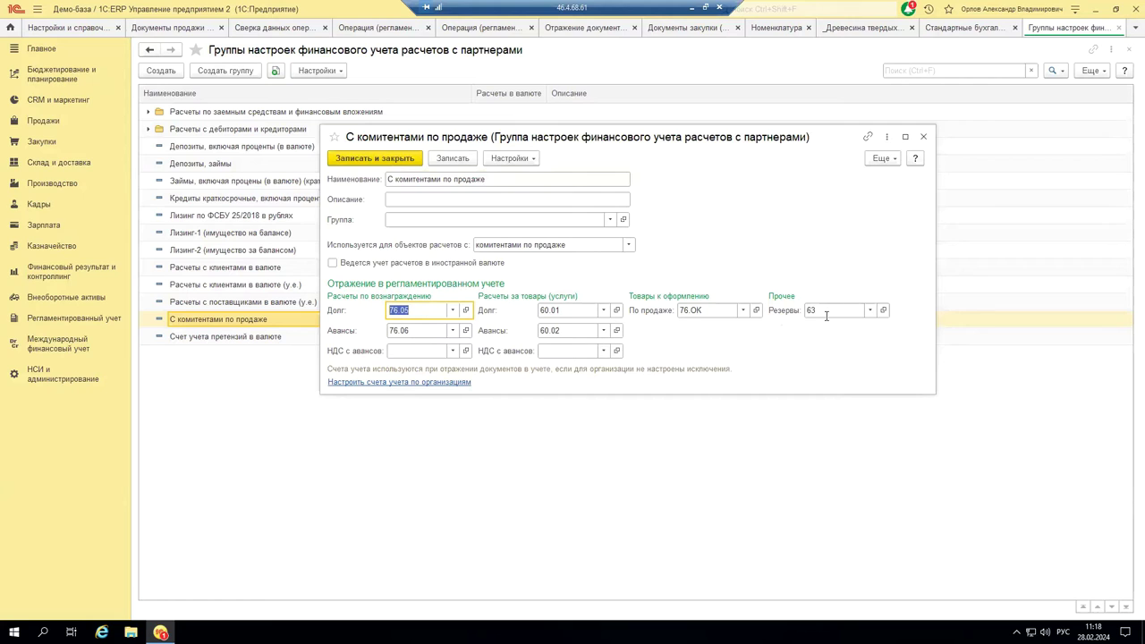
{"action": "left_click", "coordinate": [923, 137]}
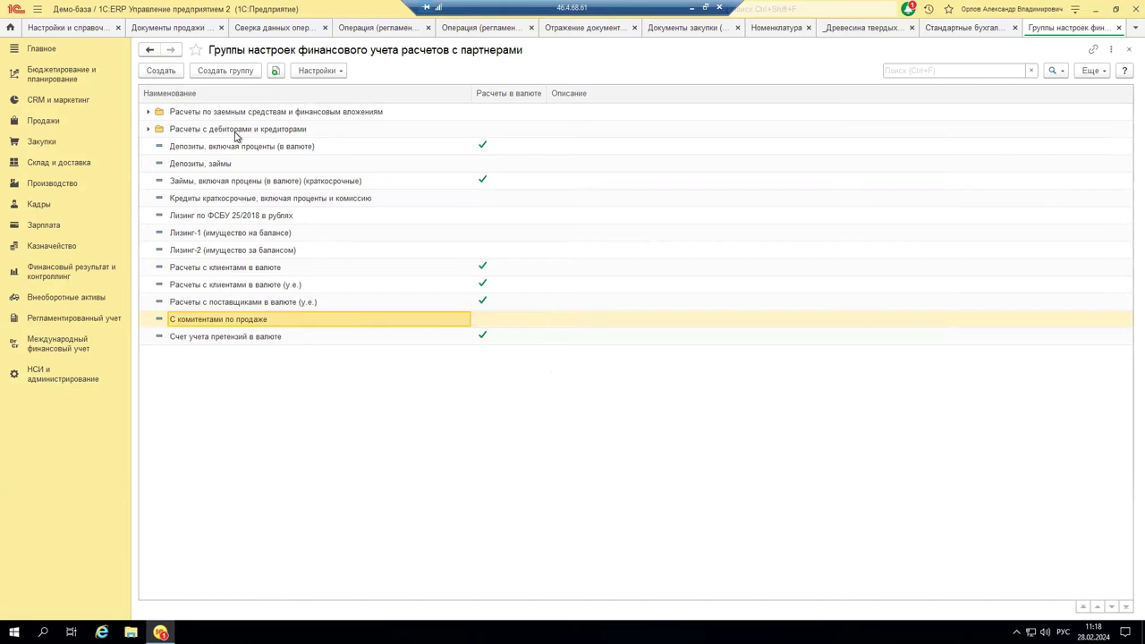
Expand the folder "Расчеты по заемным средствам и финансовым вложениям" and review the accounts of the group "Кредиты, включая проценты"
{"action": "left_click", "coordinate": [196, 114]}
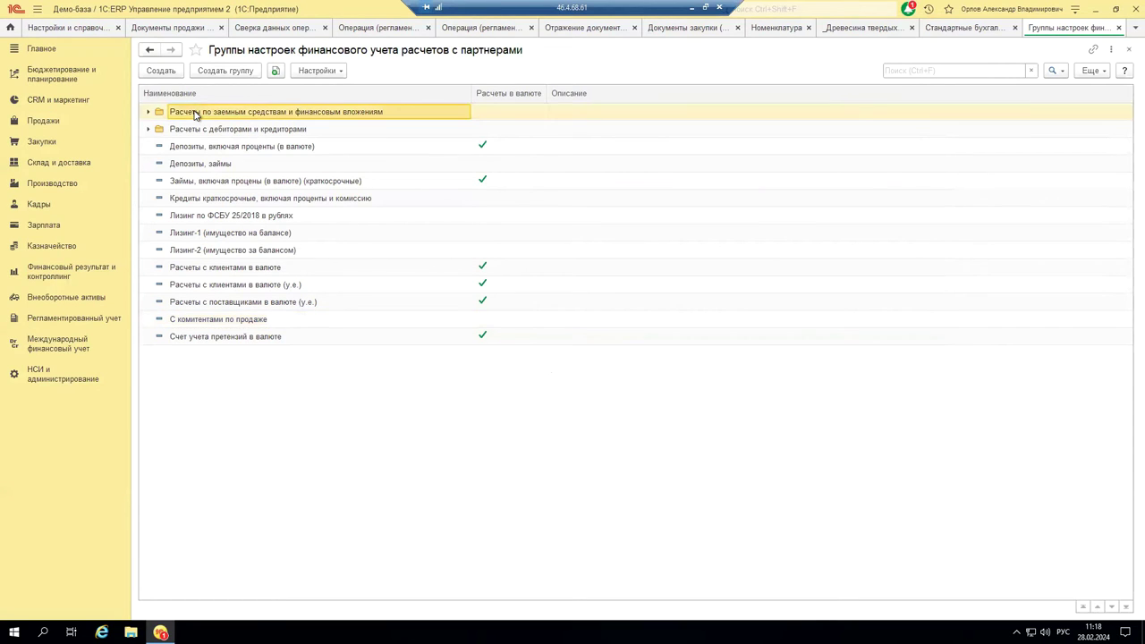
{"action": "double_click", "coordinate": [196, 114]}
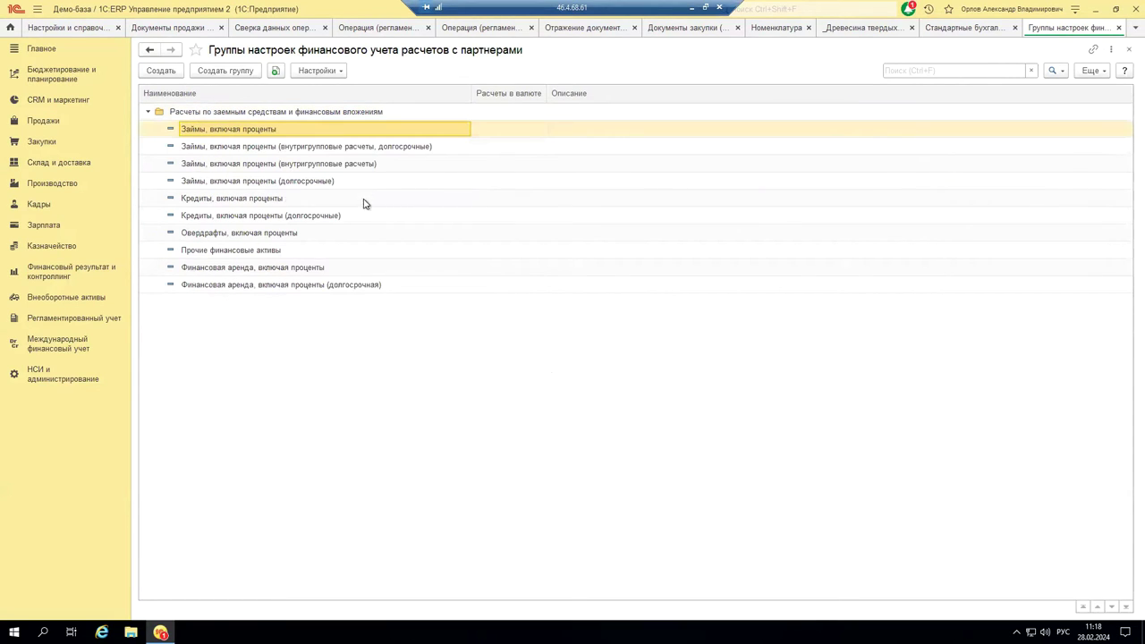
{"action": "double_click", "coordinate": [227, 199]}
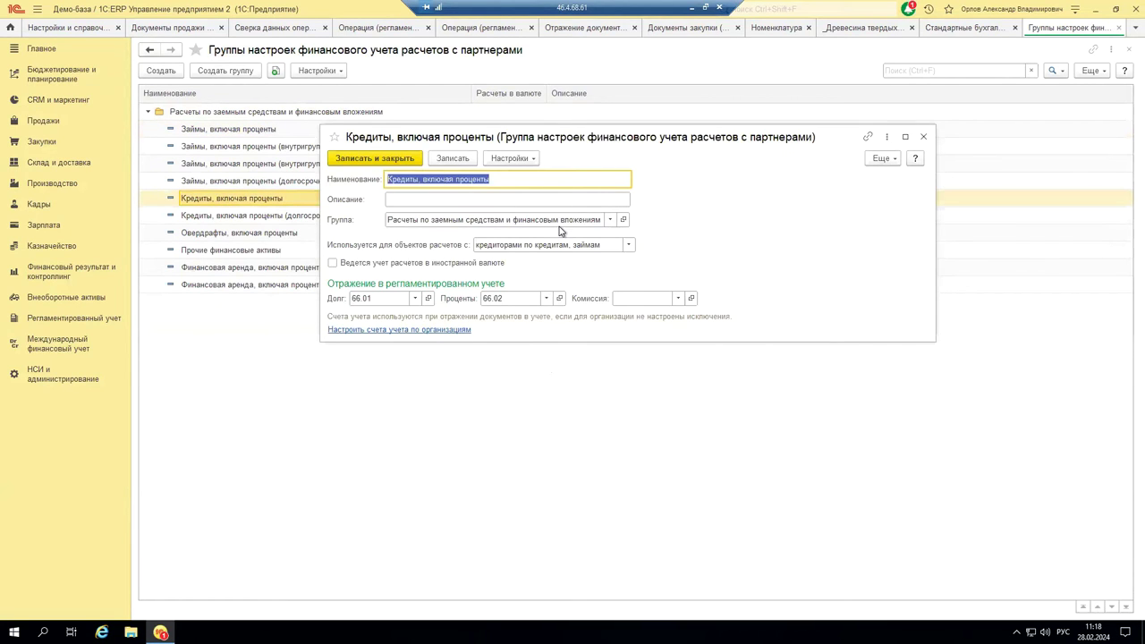
{"action": "left_click", "coordinate": [922, 137]}
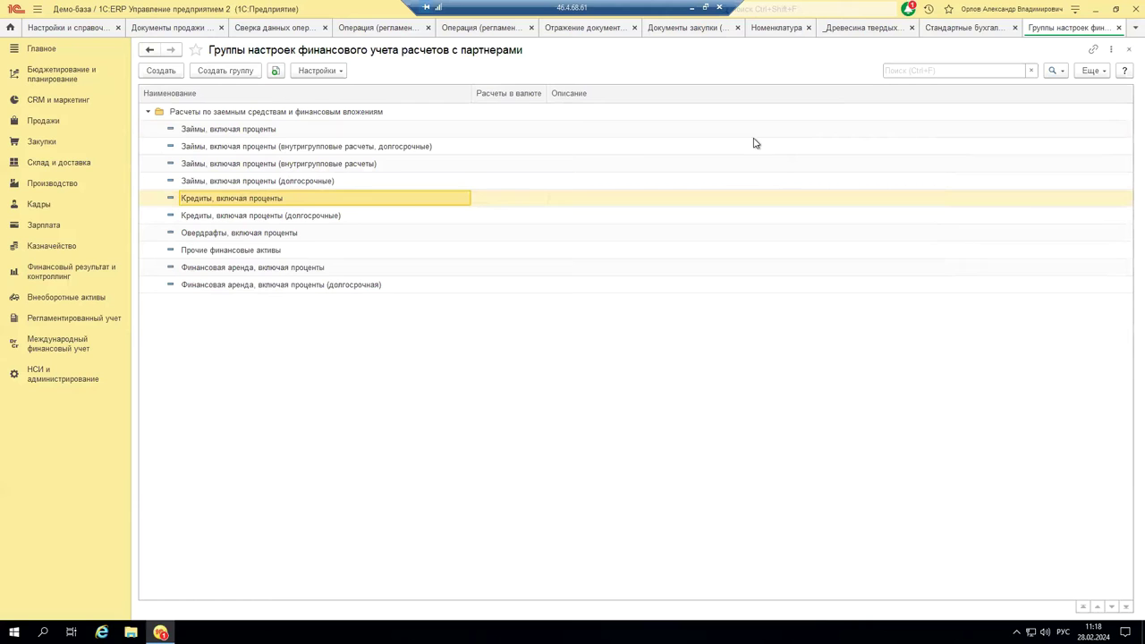
Review the lease accounts of the group "Финансовая аренда, включая проценты" and close its card
{"action": "double_click", "coordinate": [226, 269]}
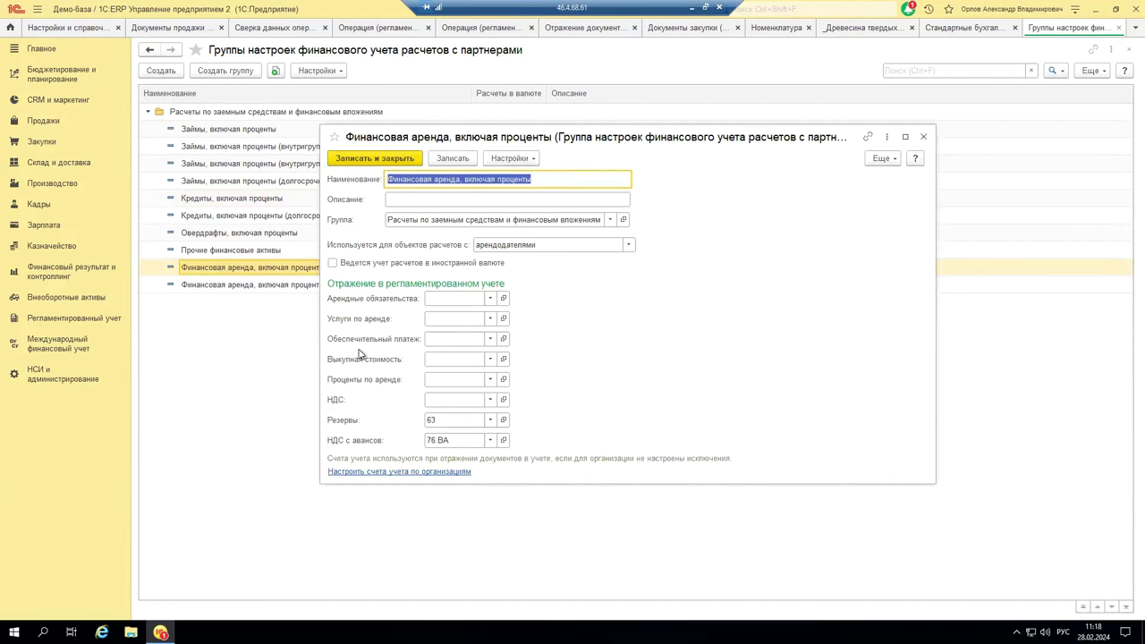
{"action": "left_click", "coordinate": [442, 417]}
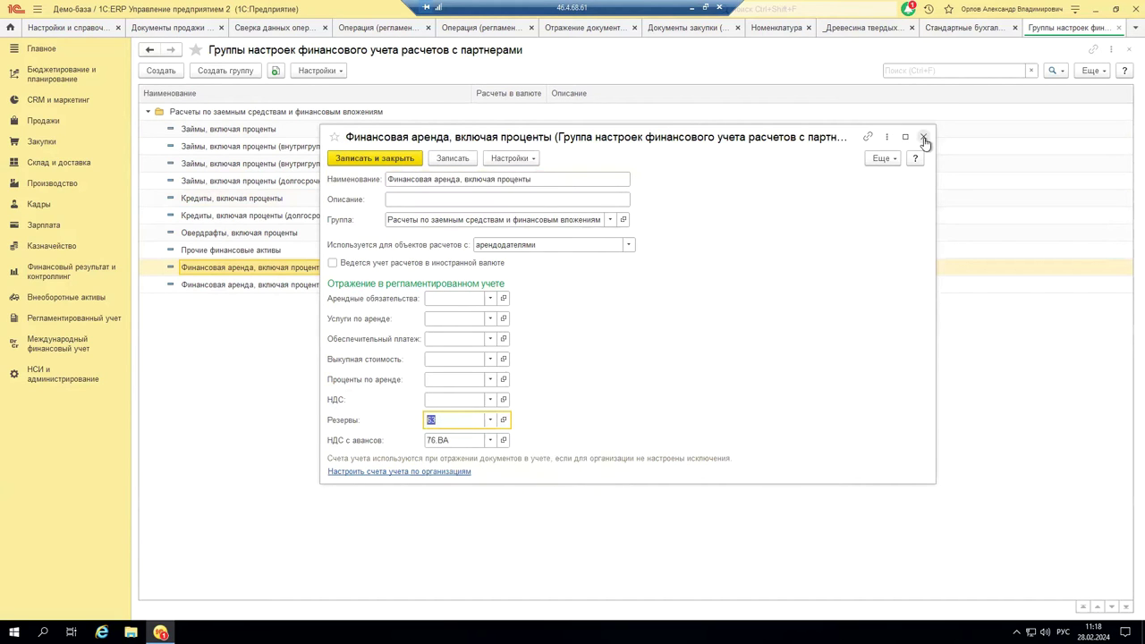
{"action": "left_click", "coordinate": [924, 138]}
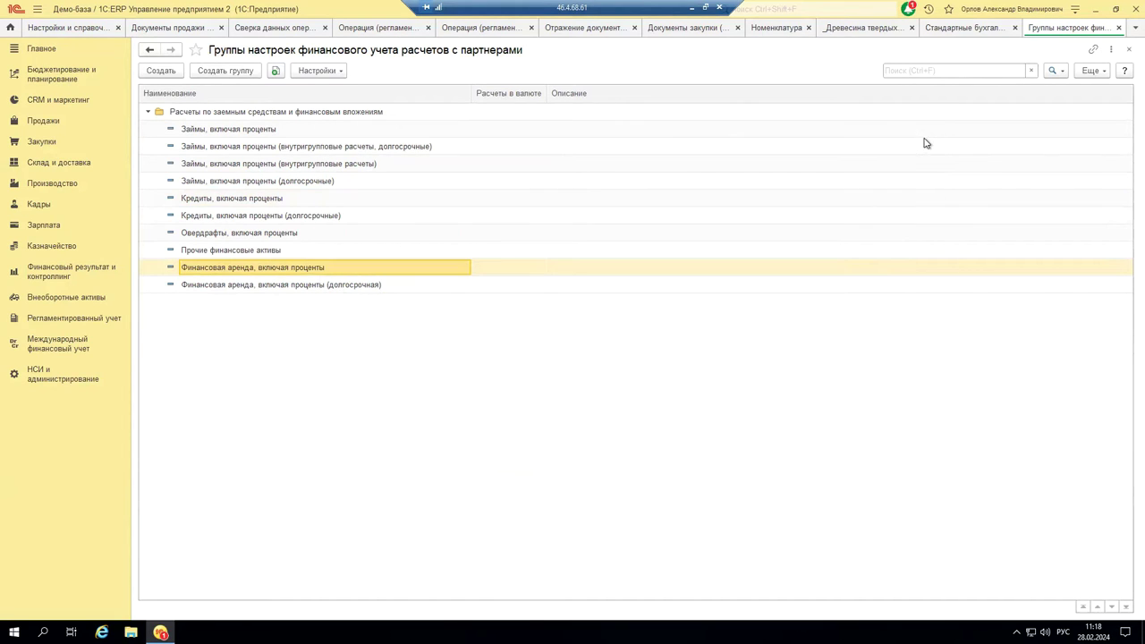
{"action": "left_click", "coordinate": [393, 288]}
{"action": "left_click", "coordinate": [384, 269]}
{"action": "left_click", "coordinate": [384, 253]}
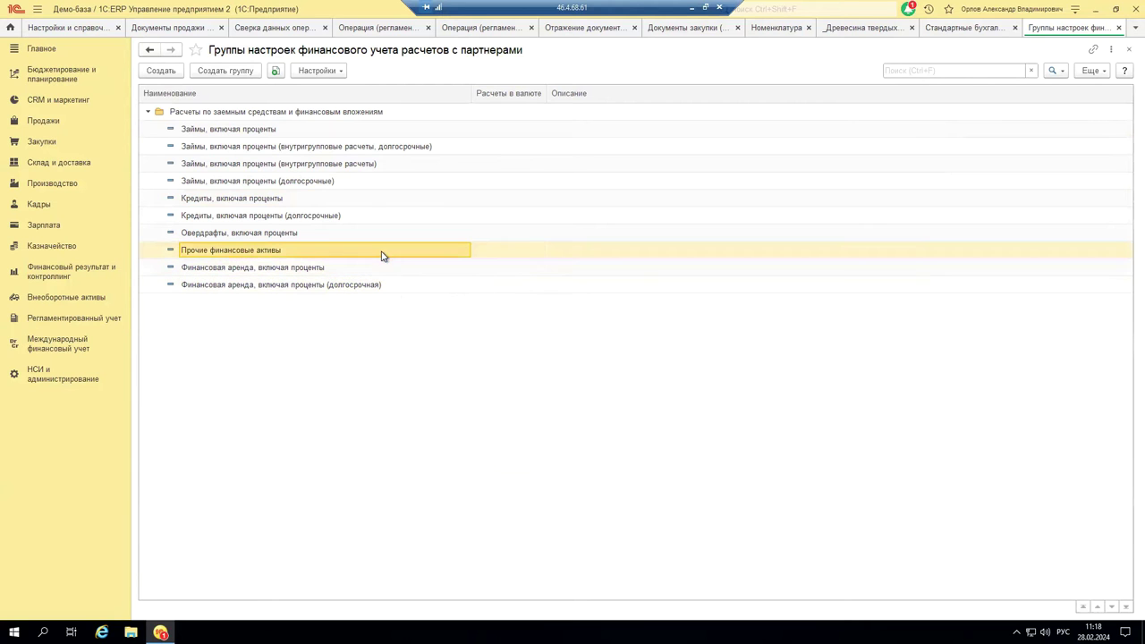
Close the list of settlement accounting groups and return to the regulated accounting settings and reference lists
{"action": "left_click", "coordinate": [1118, 27]}
{"action": "left_click", "coordinate": [79, 318]}
{"action": "left_click", "coordinate": [214, 82]}
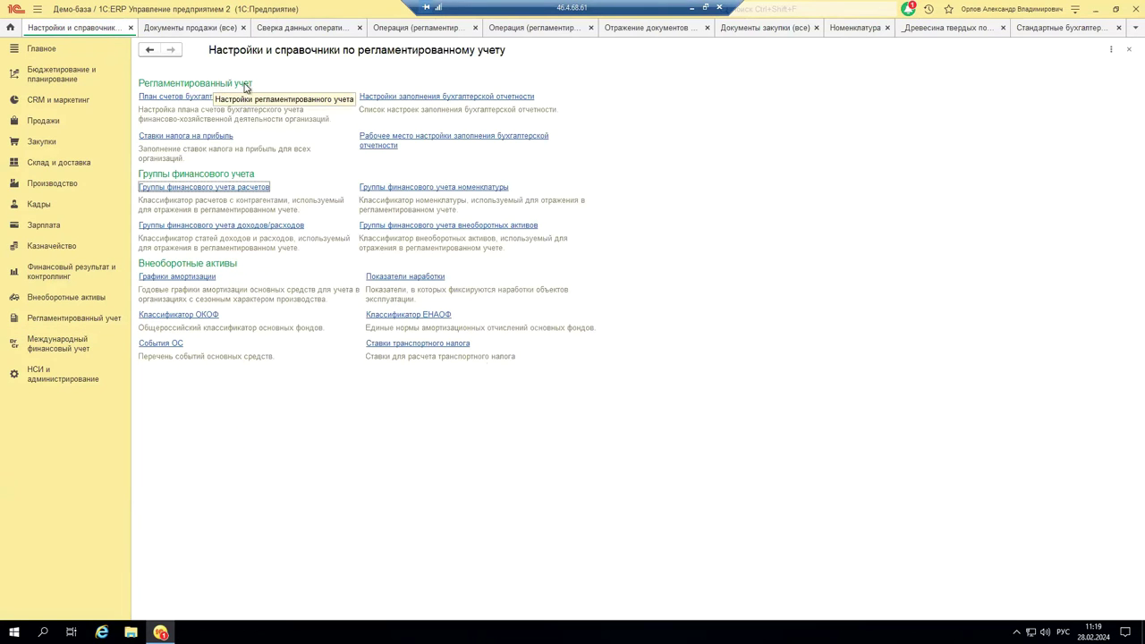
Open the income/expense financial accounting groups and expand the folder "Доходы (выручка) от реализации"
{"action": "left_click", "coordinate": [238, 228]}
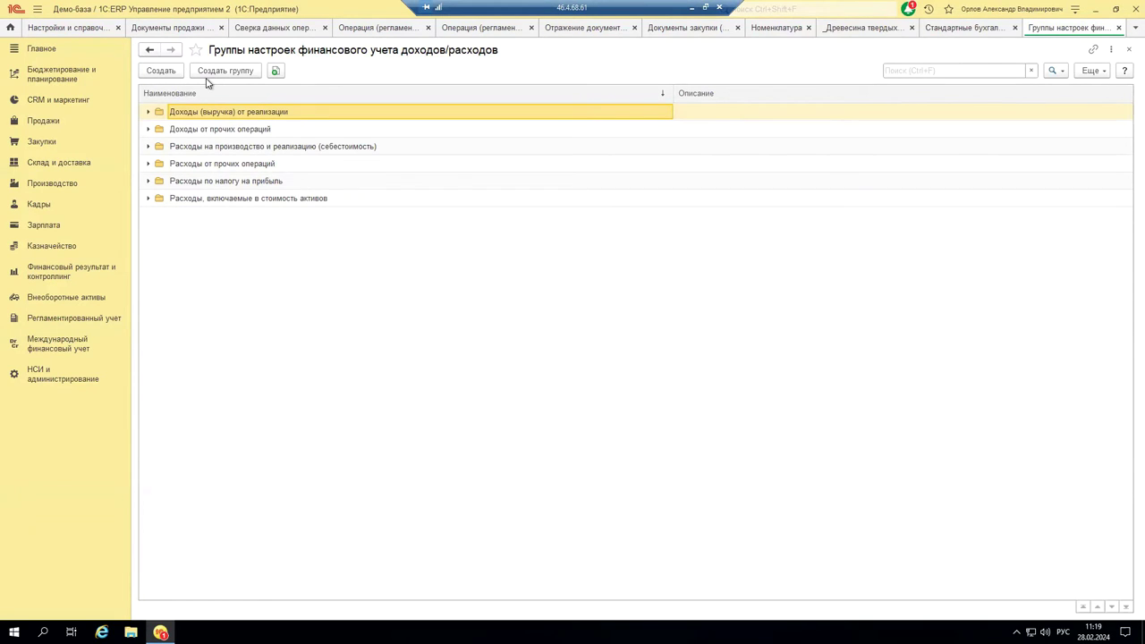
{"action": "left_click", "coordinate": [149, 112]}
{"action": "left_click", "coordinate": [150, 112]}
{"action": "left_click", "coordinate": [149, 113]}
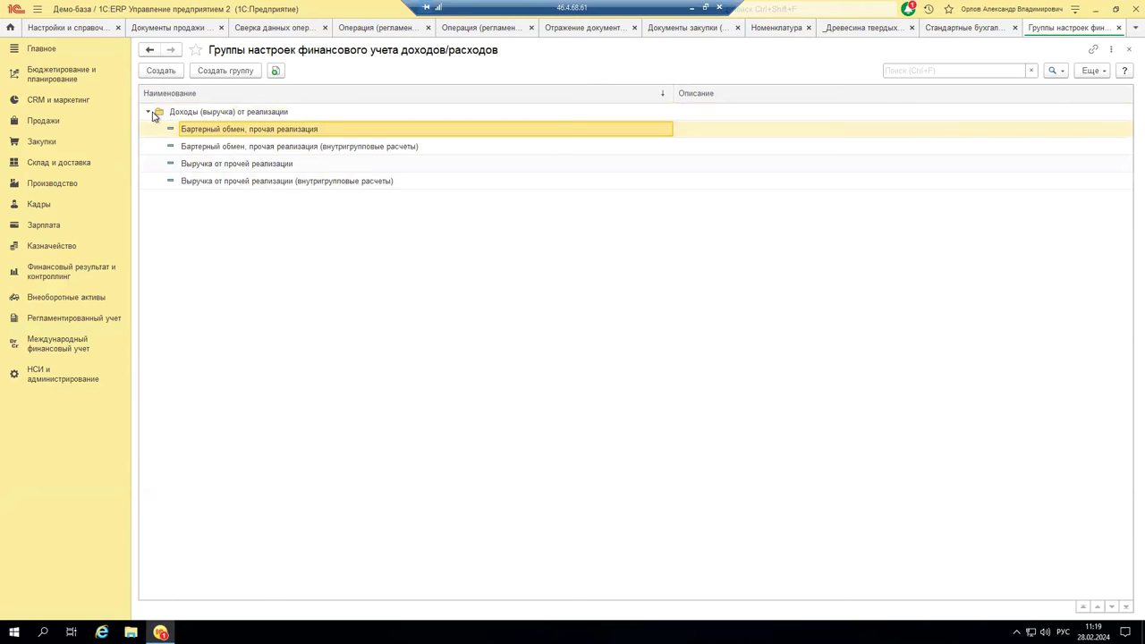
Review the usage options and account of the group "Выручка от прочей реализации" and close its card
{"action": "left_click", "coordinate": [253, 166]}
{"action": "double_click", "coordinate": [256, 165]}
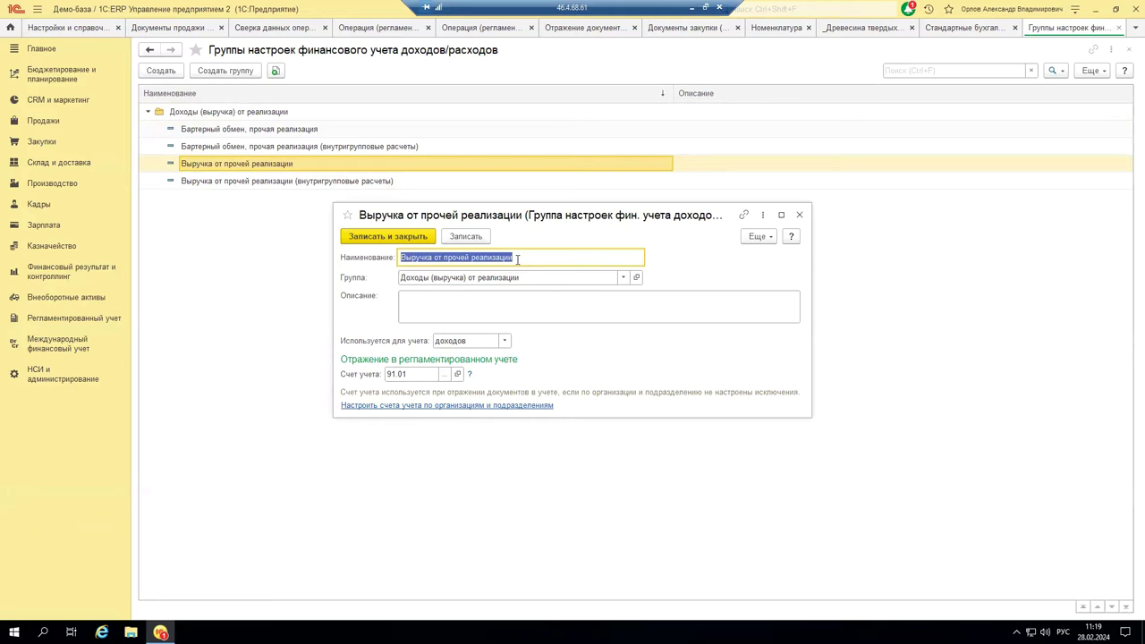
{"action": "left_click", "coordinate": [506, 342]}
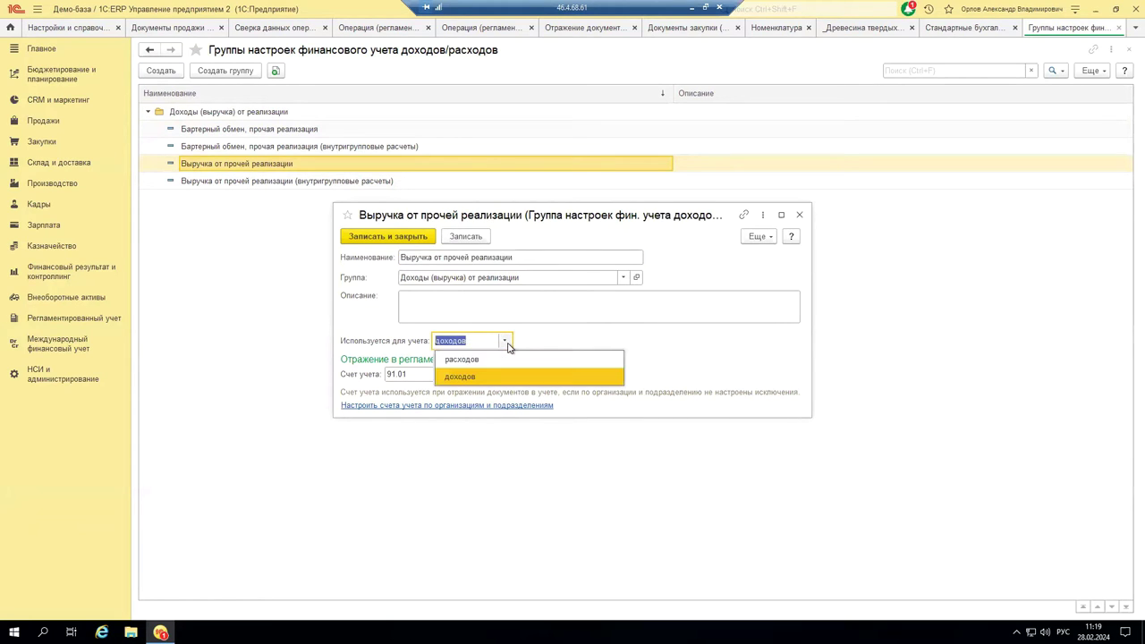
{"action": "left_click", "coordinate": [505, 341]}
{"action": "left_click", "coordinate": [417, 373]}
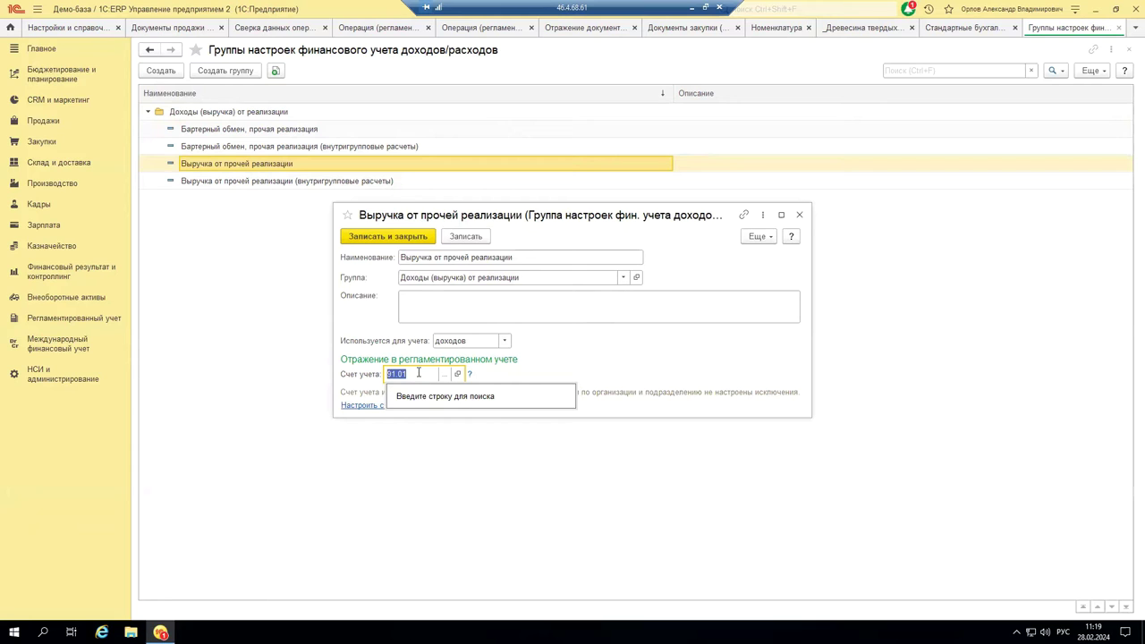
{"action": "left_click", "coordinate": [799, 216]}
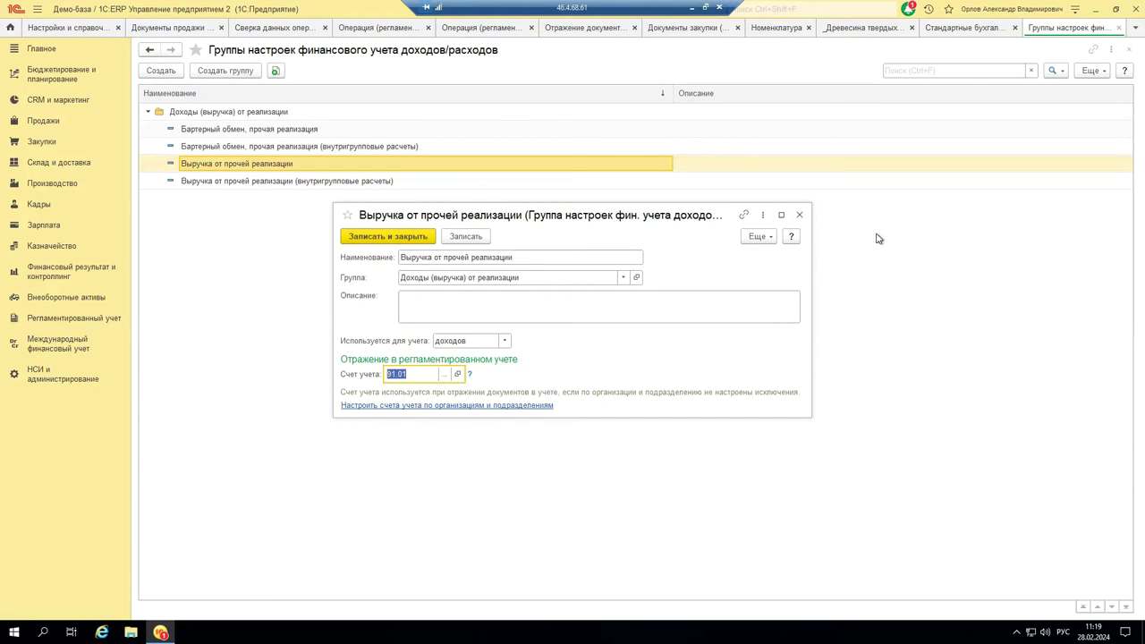
{"action": "left_click", "coordinate": [799, 215]}
Switch to the folder "Расходы на производство и реализацию (себестоимость)" and review the accounts in the card of "Готовая продукция"
{"action": "left_click", "coordinate": [149, 112]}
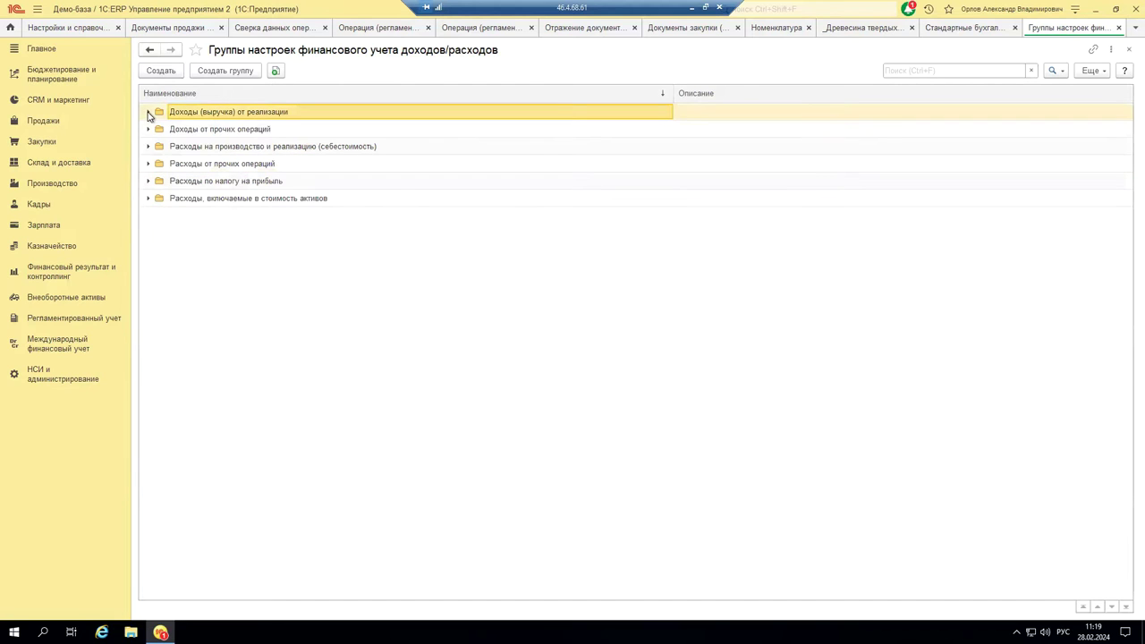
{"action": "double_click", "coordinate": [156, 147]}
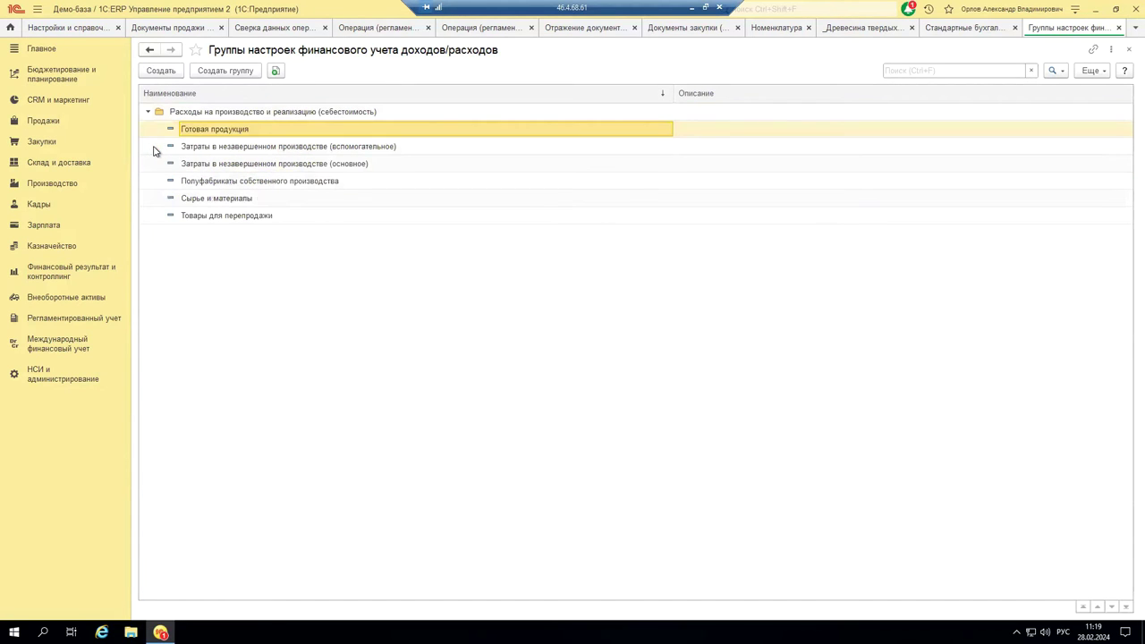
{"action": "double_click", "coordinate": [219, 133]}
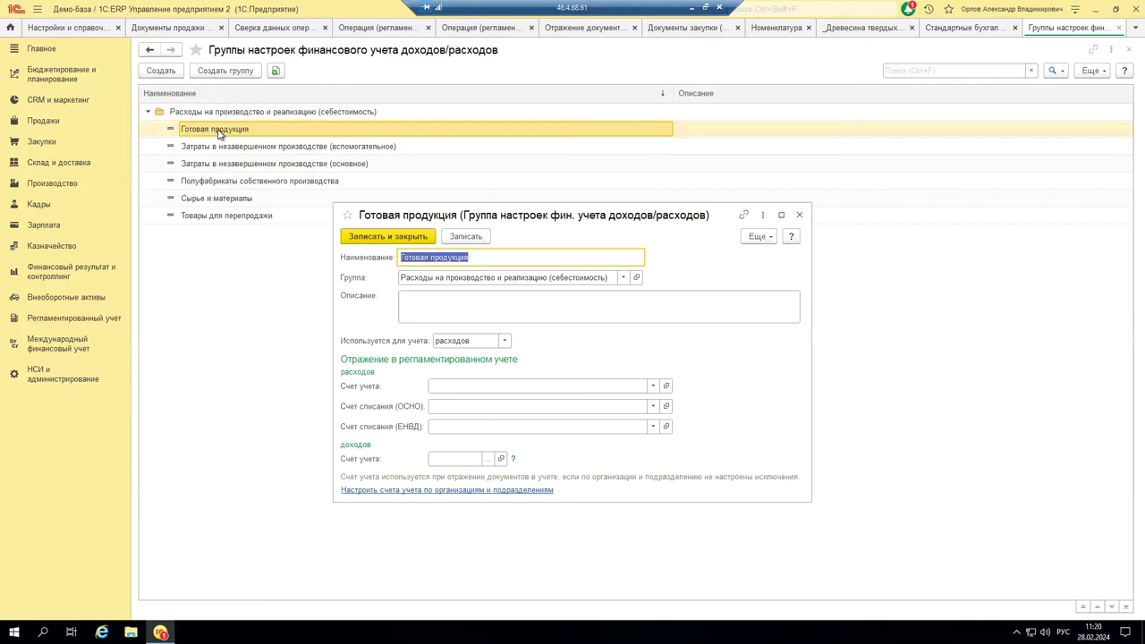
{"action": "left_click", "coordinate": [799, 214]}
Review the accounting and write-off accounts of the group "Сырье и материалы" and close its card
{"action": "left_click", "coordinate": [270, 204]}
{"action": "double_click", "coordinate": [271, 204]}
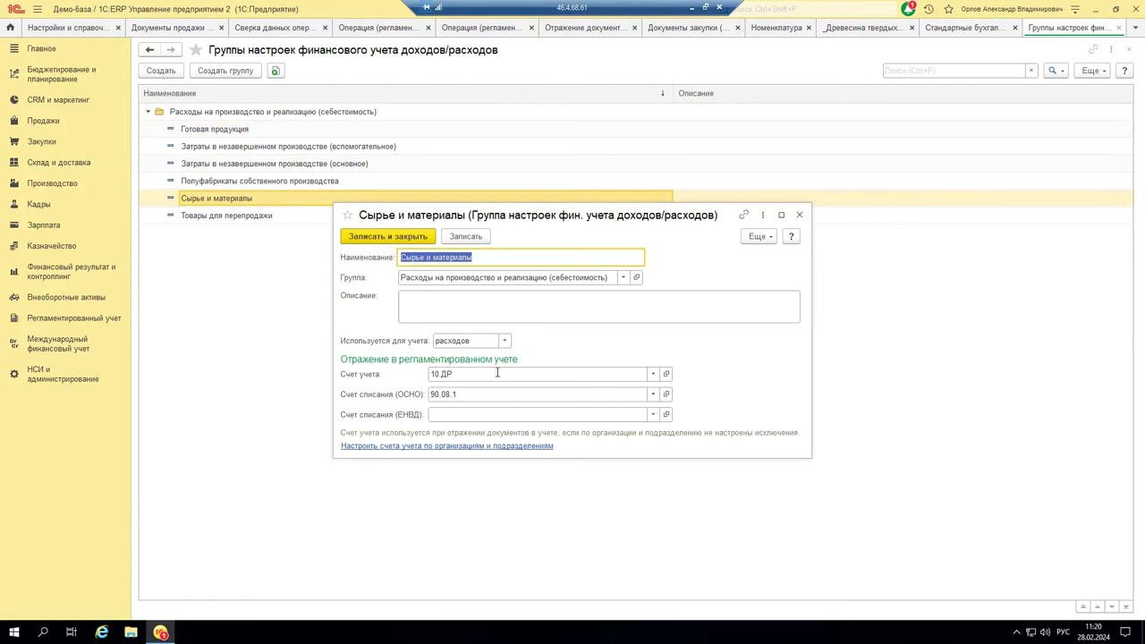
{"action": "left_click", "coordinate": [800, 218]}
Review the accounts of the group "Товары для перепродажи", close its card and collapse the production and sales expense folder
{"action": "left_click", "coordinate": [235, 222]}
{"action": "double_click", "coordinate": [235, 221]}
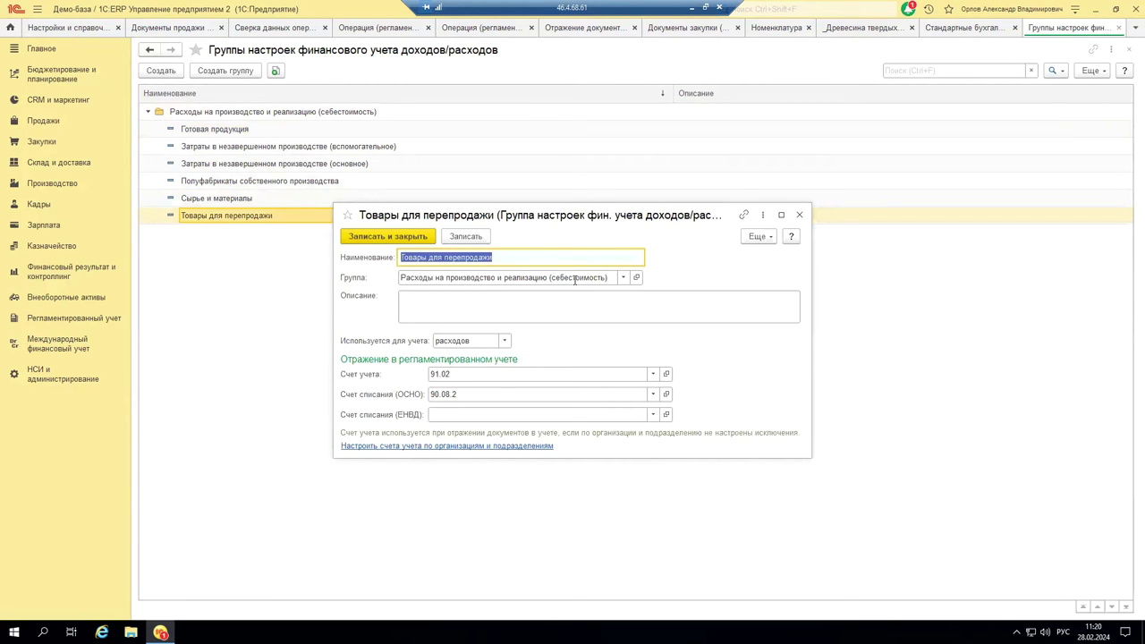
{"action": "left_click", "coordinate": [799, 215]}
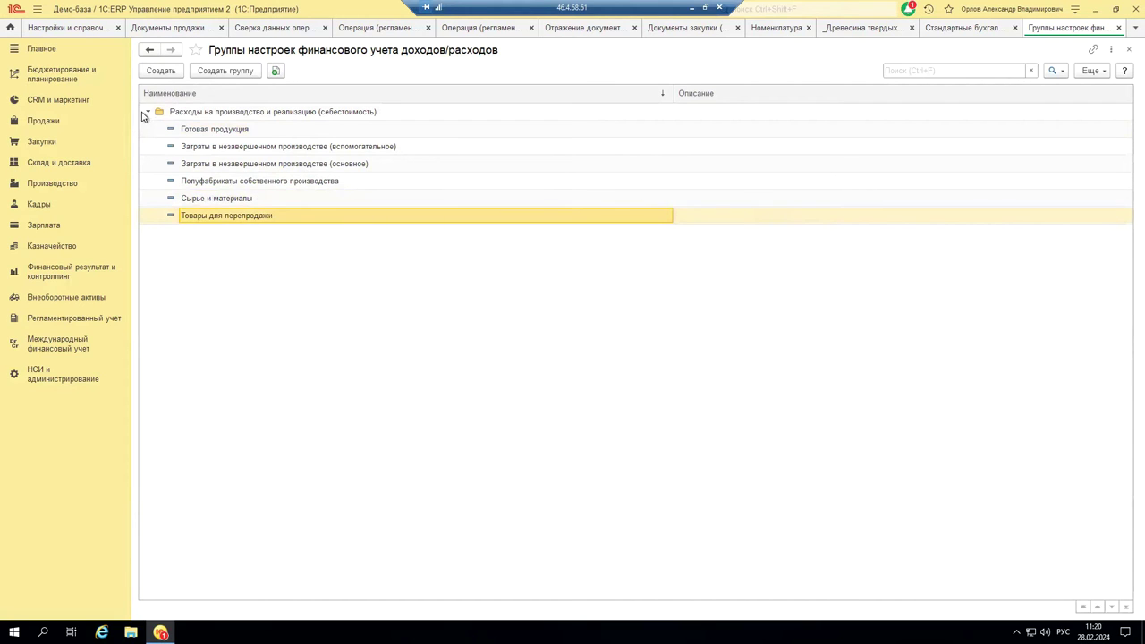
{"action": "left_click", "coordinate": [150, 114]}
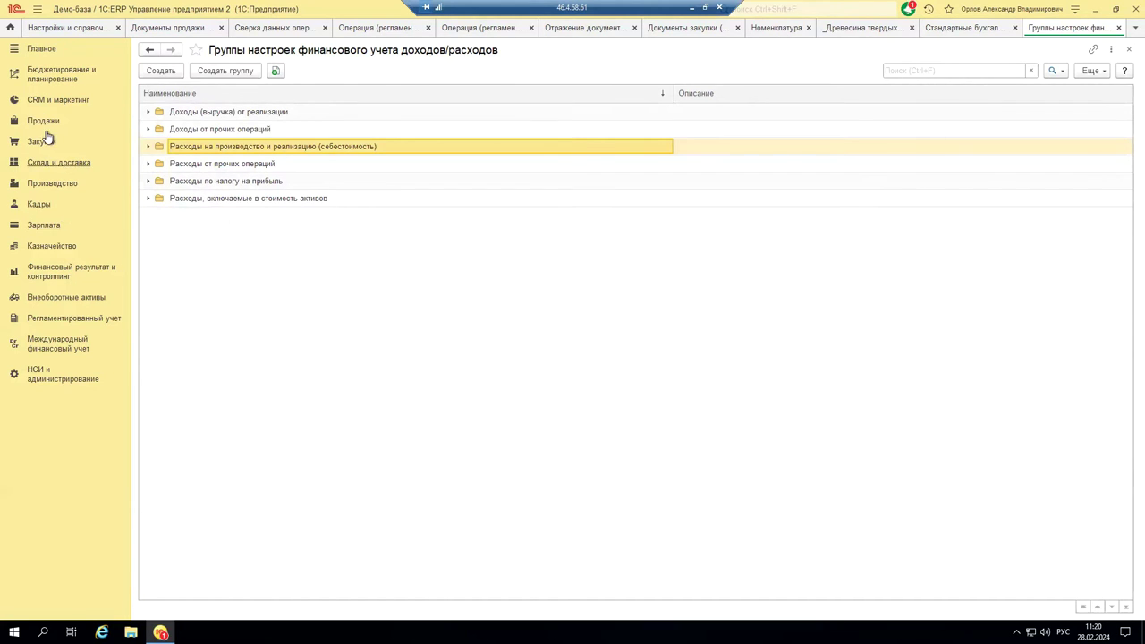
Open the nomenclature item "_Древесина твердых пород" from the master data and open its financial accounting group "Материалы основные"
{"action": "left_click", "coordinate": [51, 376]}
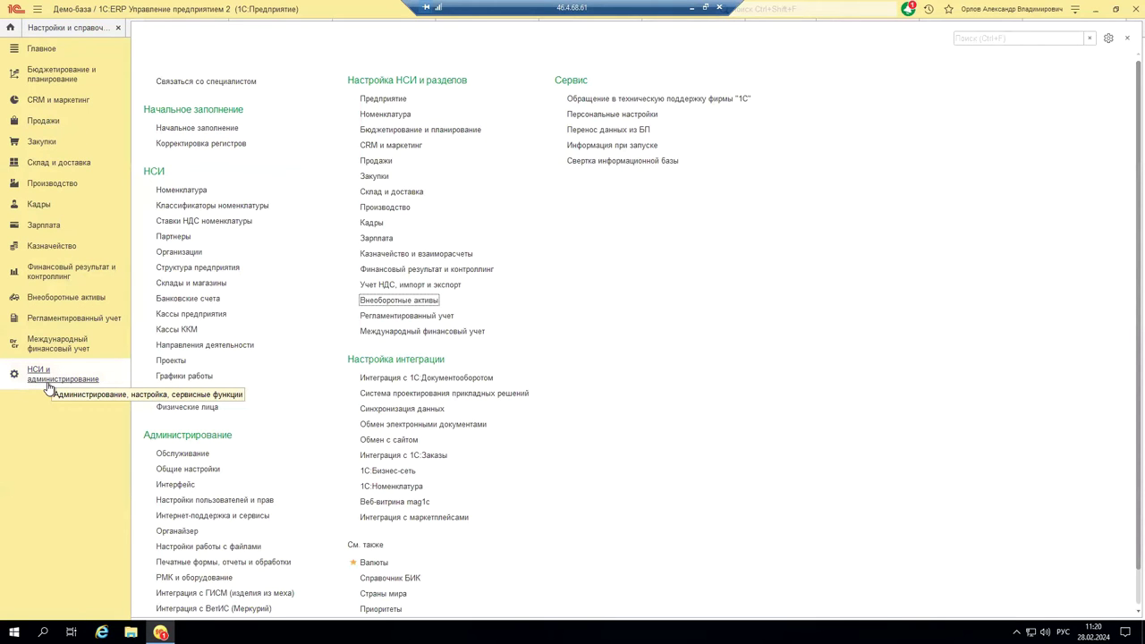
{"action": "left_click", "coordinate": [184, 191]}
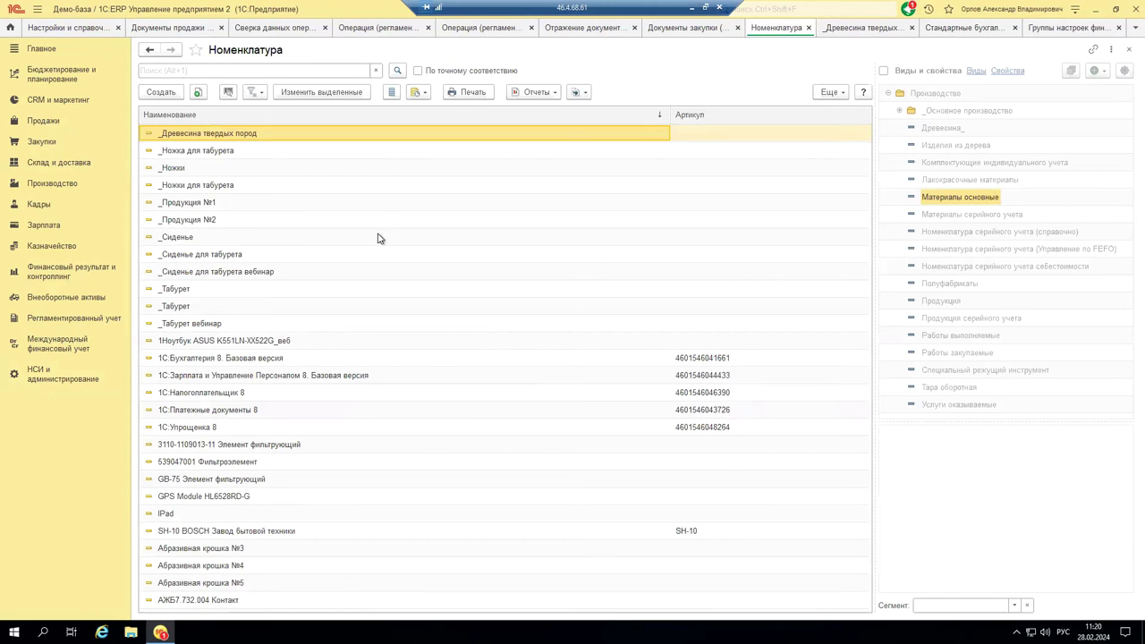
{"action": "double_click", "coordinate": [196, 135]}
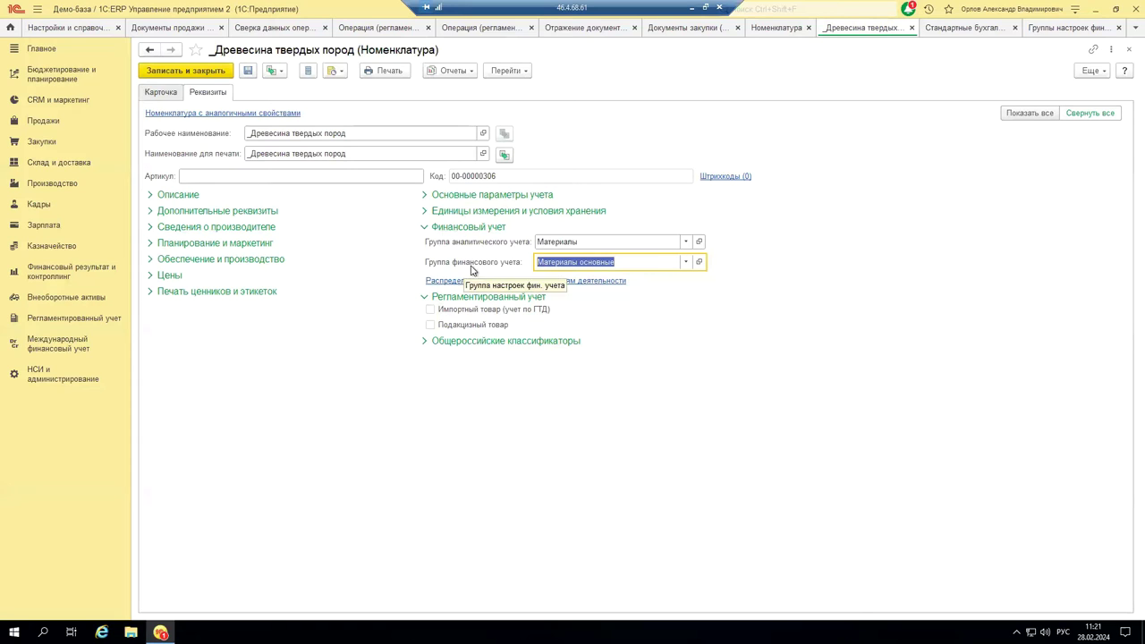
{"action": "left_click", "coordinate": [698, 262]}
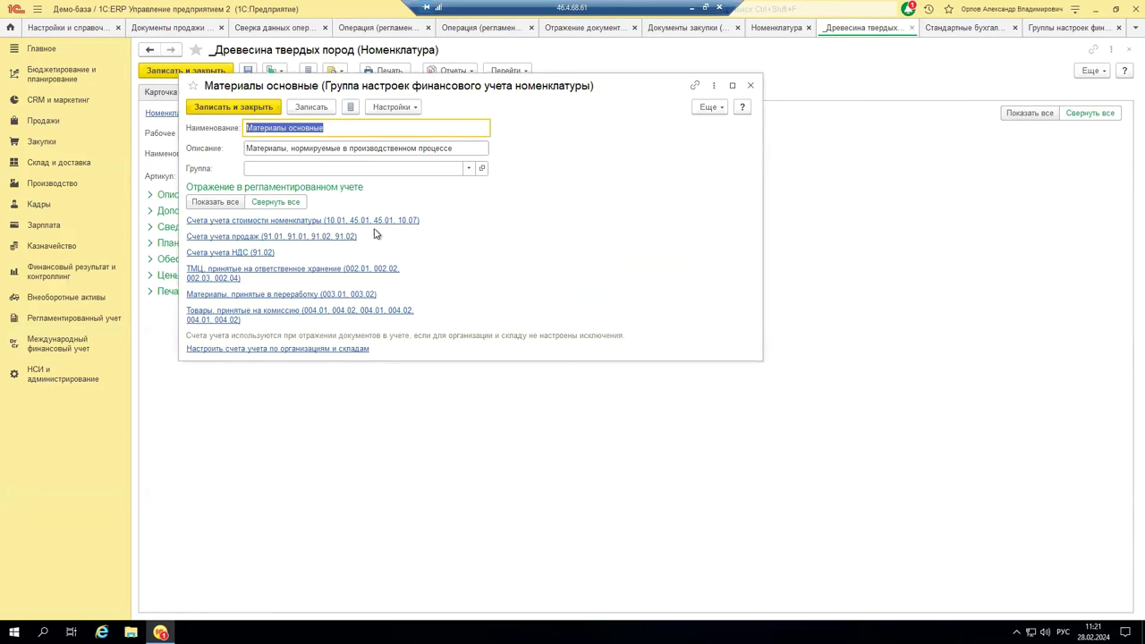
Review the item cost and sales accounts of "Материалы основные", including the income items available for the ОСНО revenue account
{"action": "left_click", "coordinate": [252, 221]}
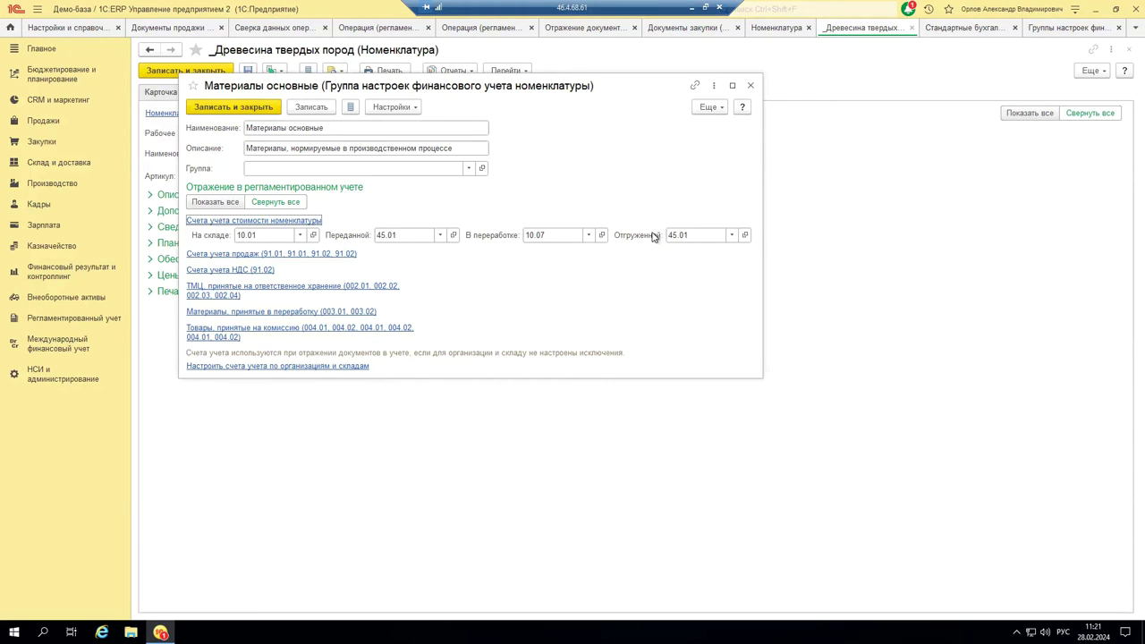
{"action": "left_click", "coordinate": [230, 255]}
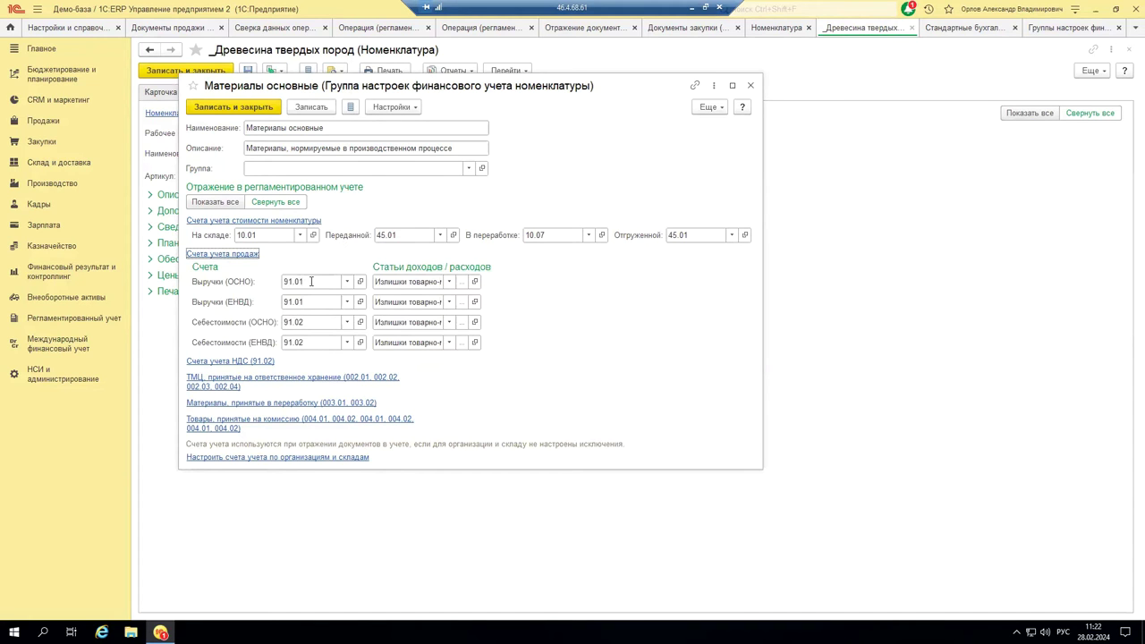
{"action": "left_click", "coordinate": [449, 281]}
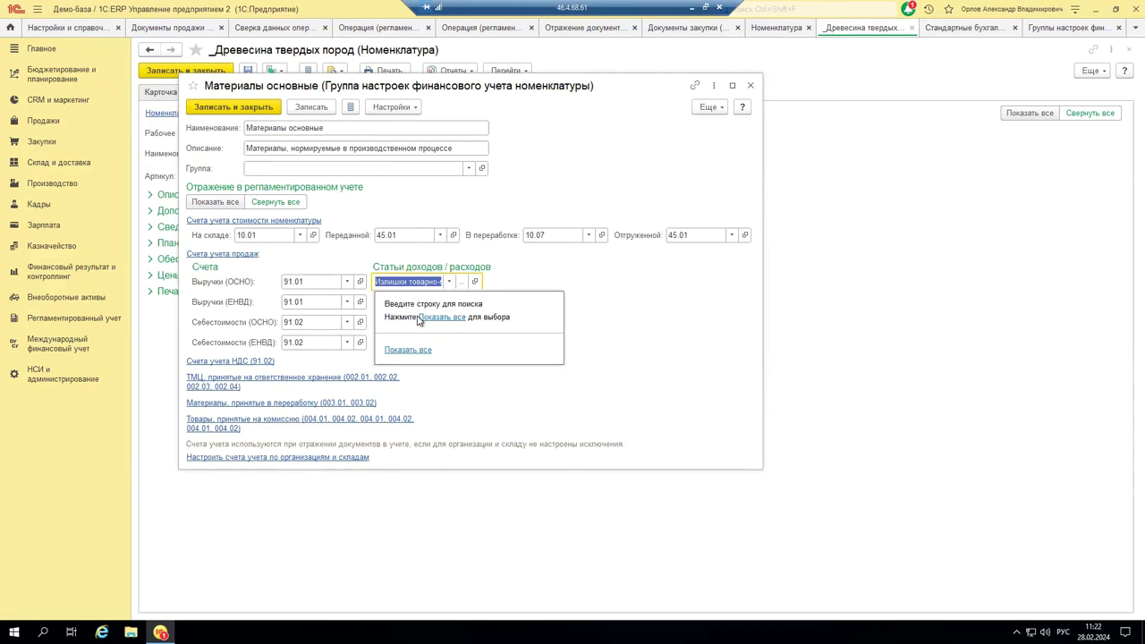
{"action": "left_click", "coordinate": [402, 350]}
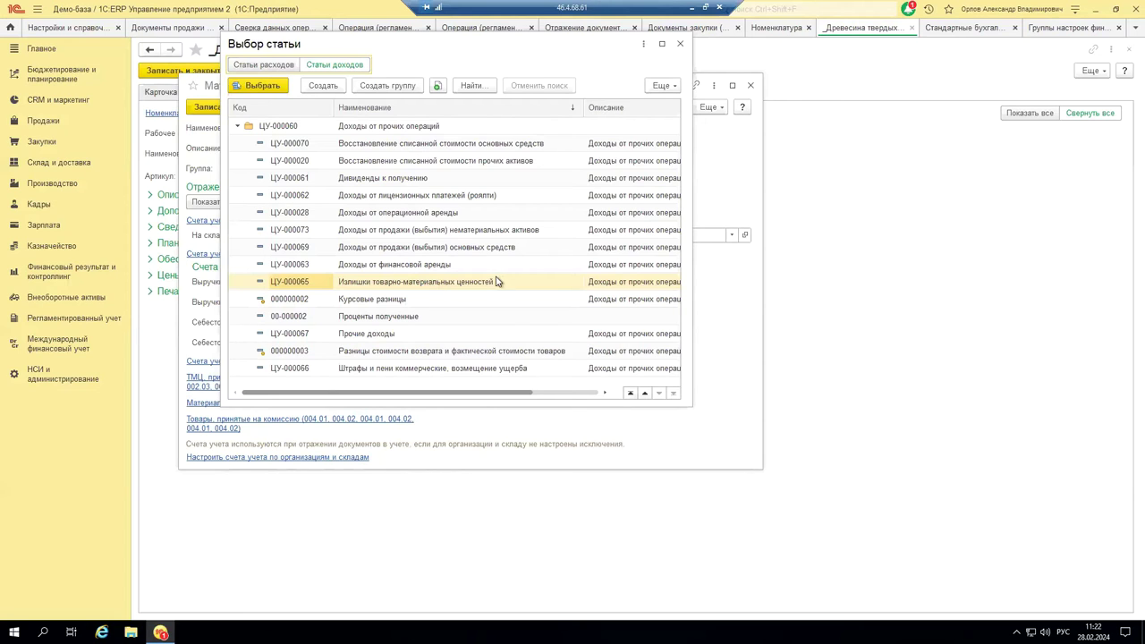
{"action": "left_click", "coordinate": [680, 44]}
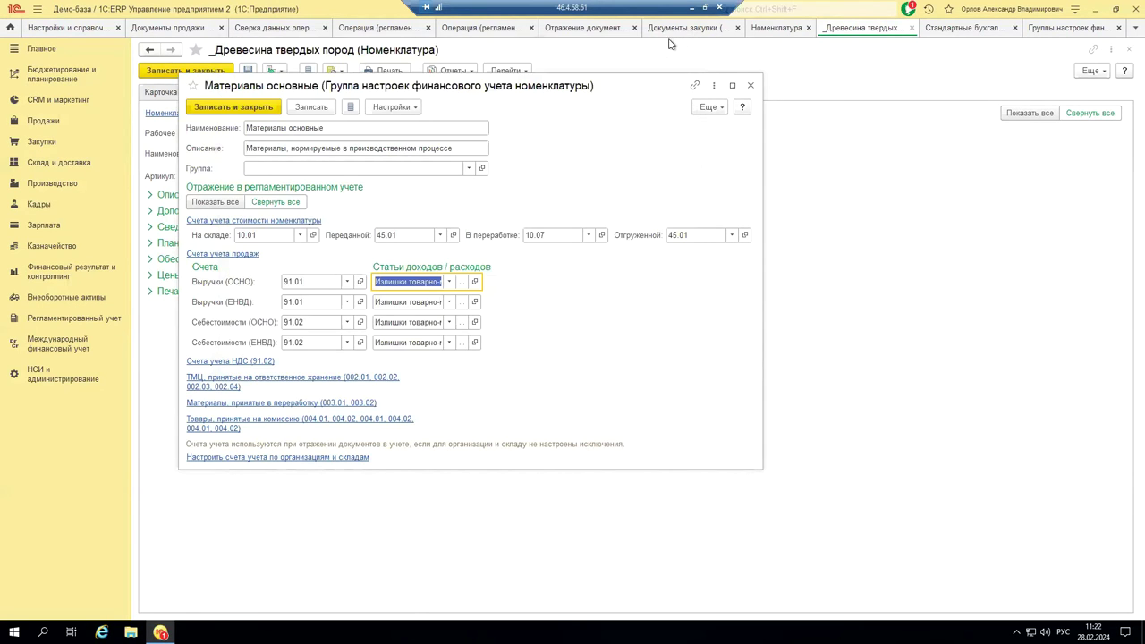
Review the VAT accounts of "Материалы основные" and the list of accounting items available for VAT
{"action": "left_click", "coordinate": [221, 362]}
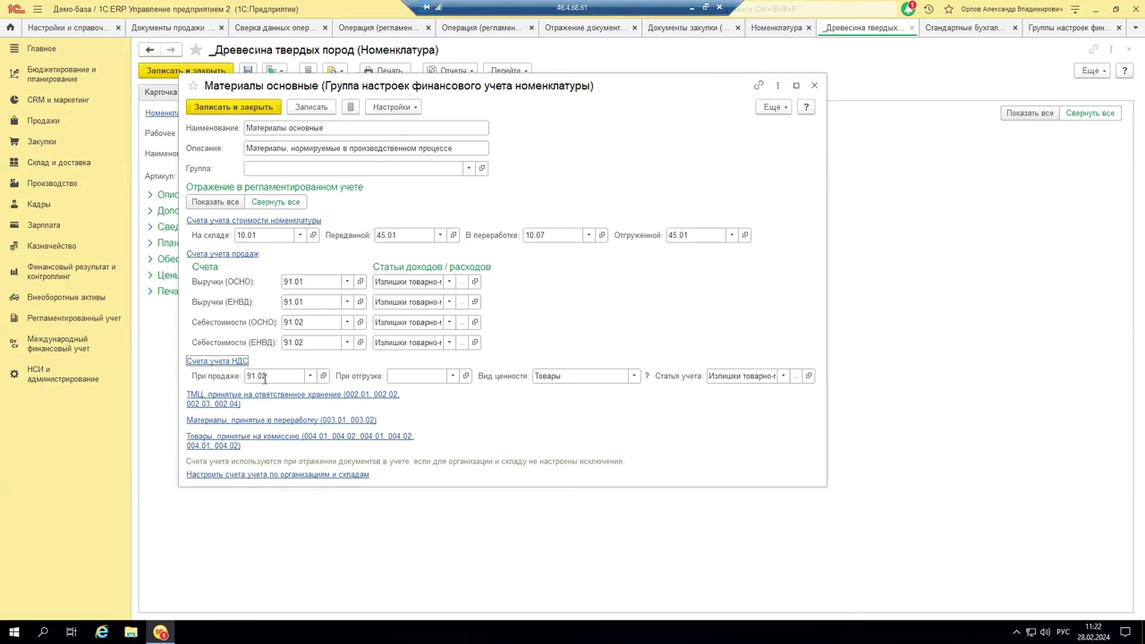
{"action": "left_click", "coordinate": [276, 374]}
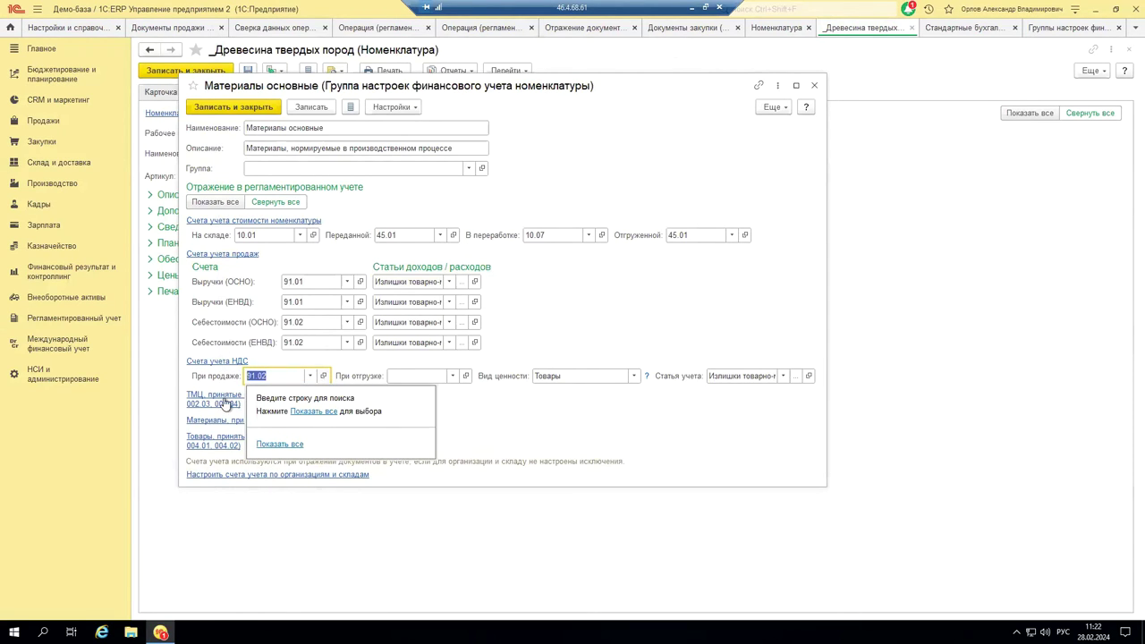
{"action": "left_click", "coordinate": [338, 367]}
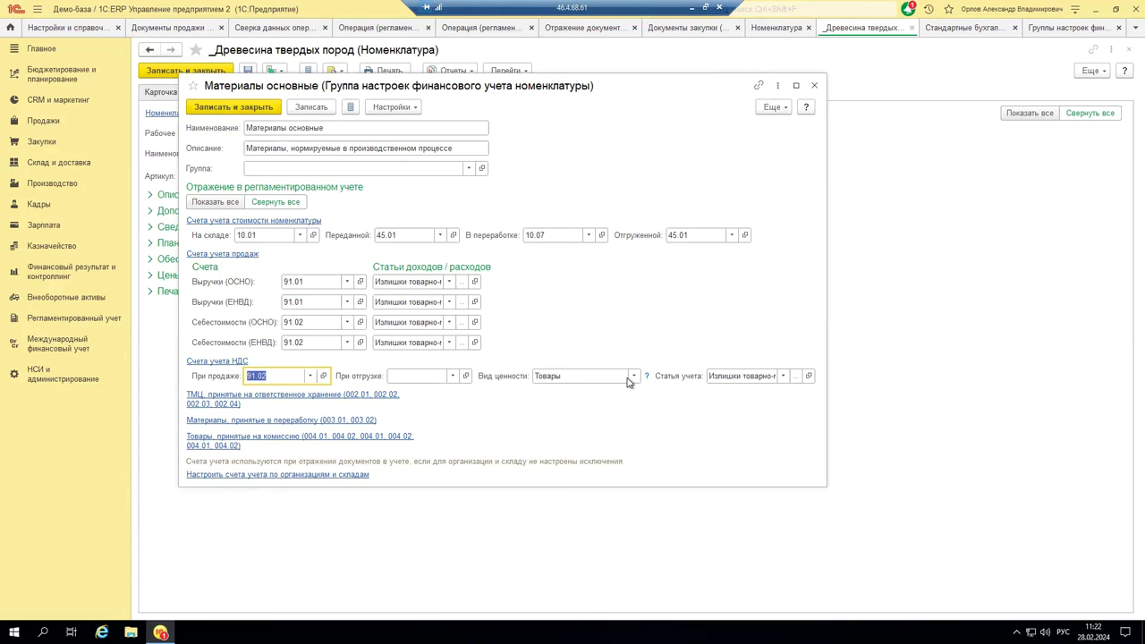
{"action": "left_click", "coordinate": [783, 376]}
{"action": "left_click", "coordinate": [741, 444]}
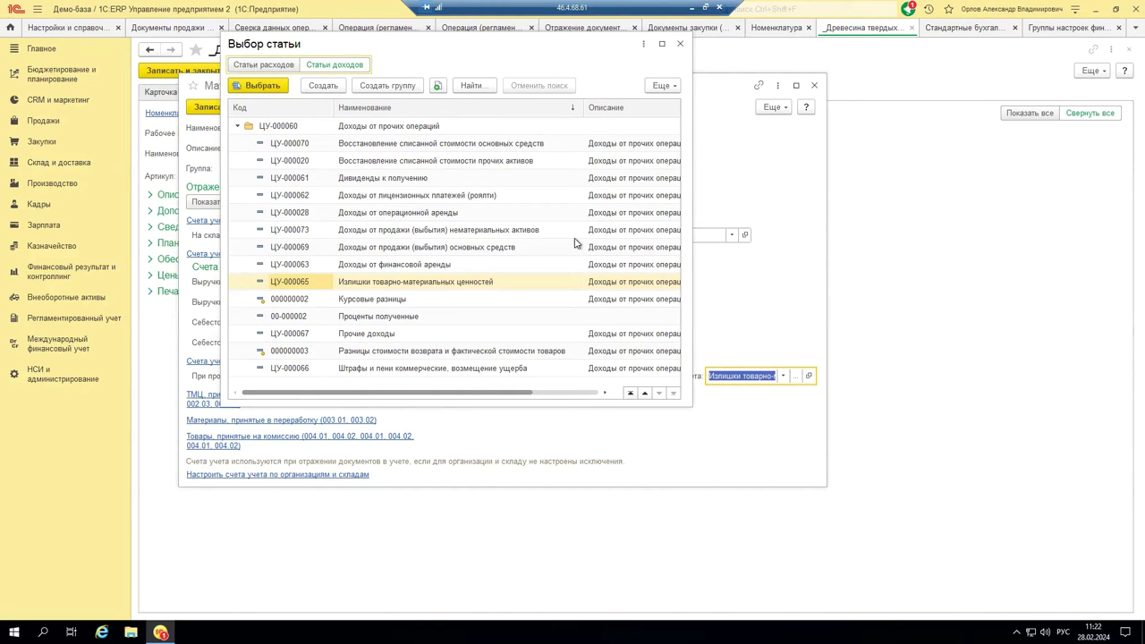
{"action": "left_click", "coordinate": [680, 44]}
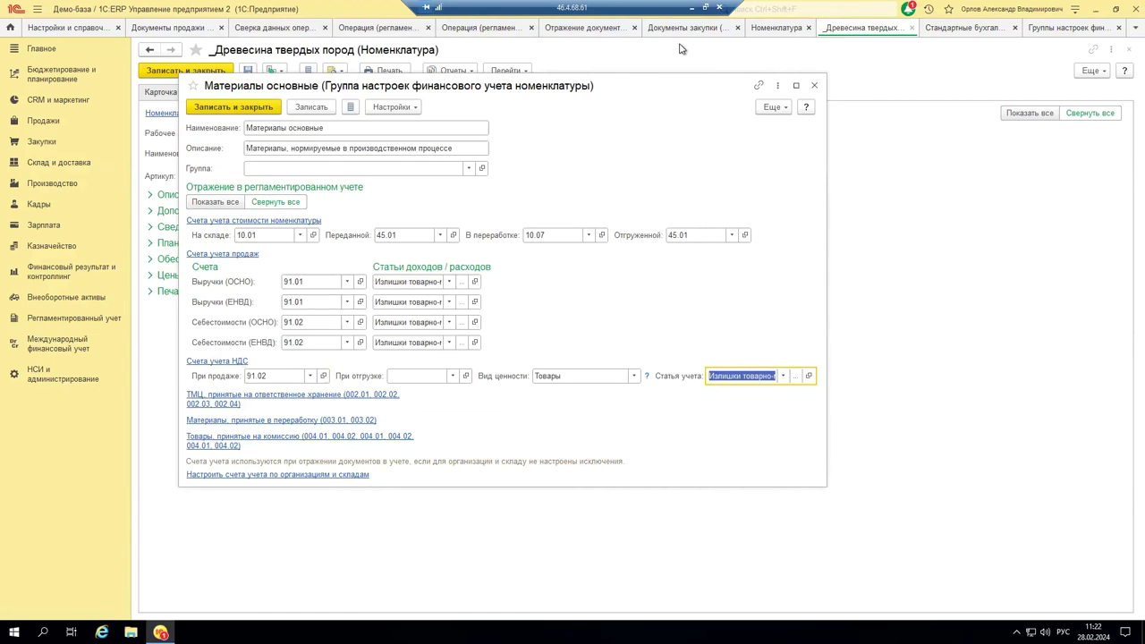
Review the safekeeping, tolling and commission goods accounts of "Материалы основные" and close its card
{"action": "left_click", "coordinate": [205, 404]}
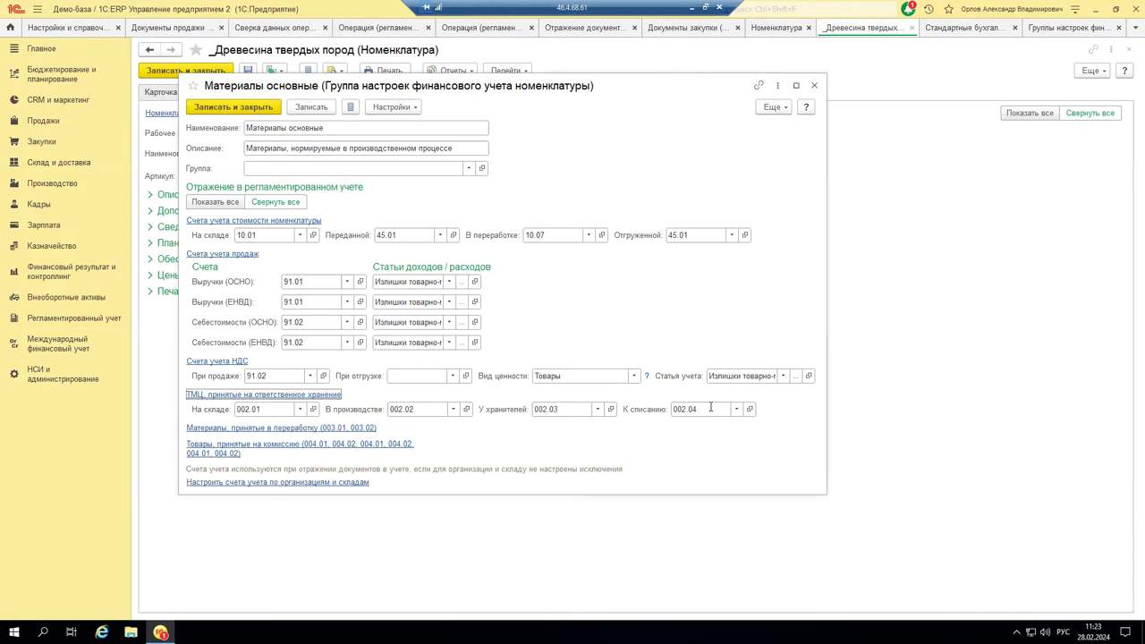
{"action": "left_click", "coordinate": [314, 428]}
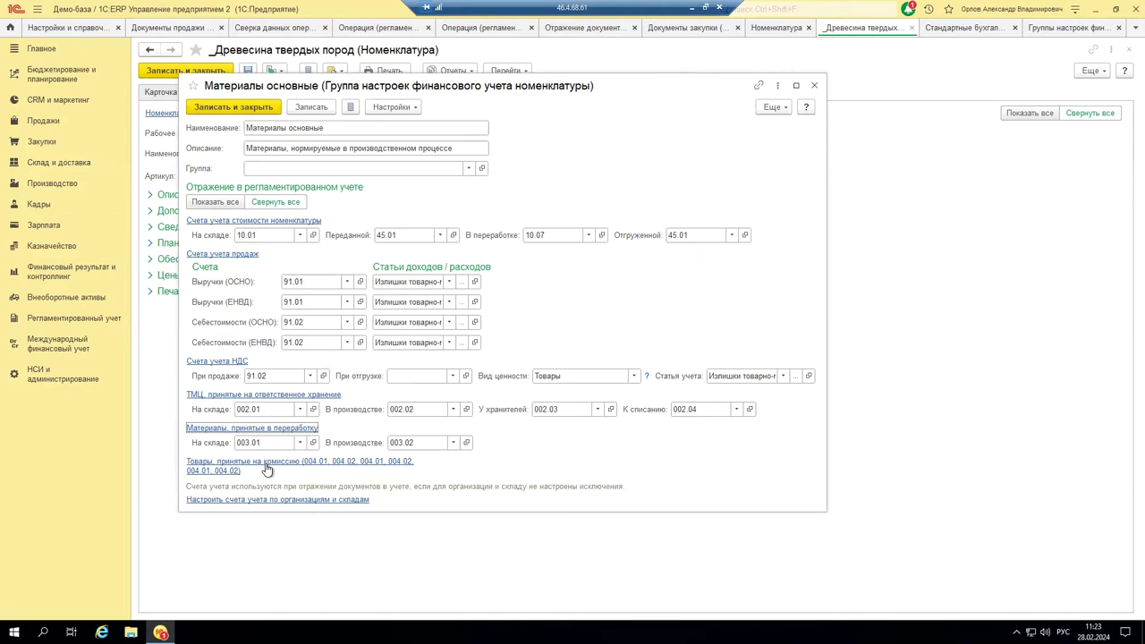
{"action": "left_click", "coordinate": [259, 466]}
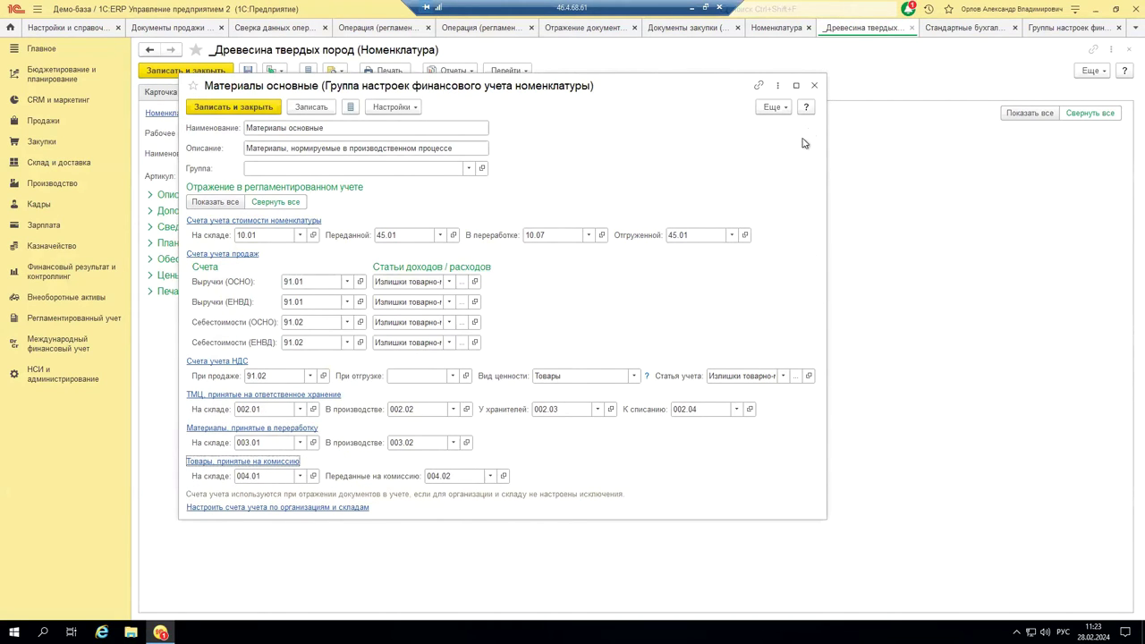
{"action": "left_click", "coordinate": [814, 85]}
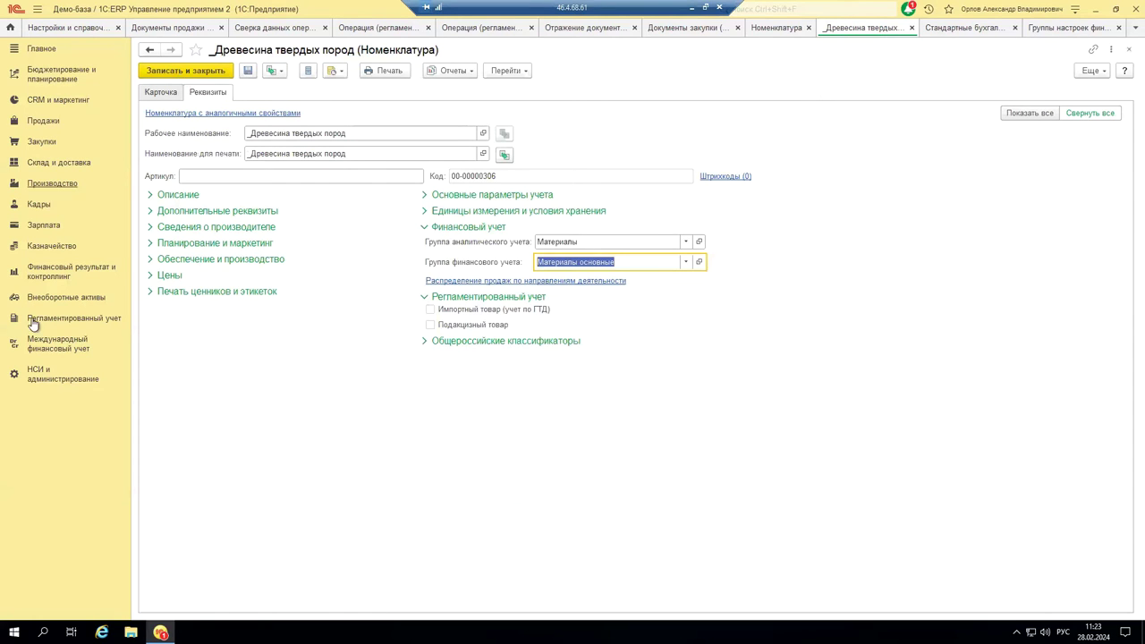
Open the nomenclature financial accounting groups from the regulated accounting settings, view the "Материалы основные" card and close it
{"action": "left_click", "coordinate": [71, 320]}
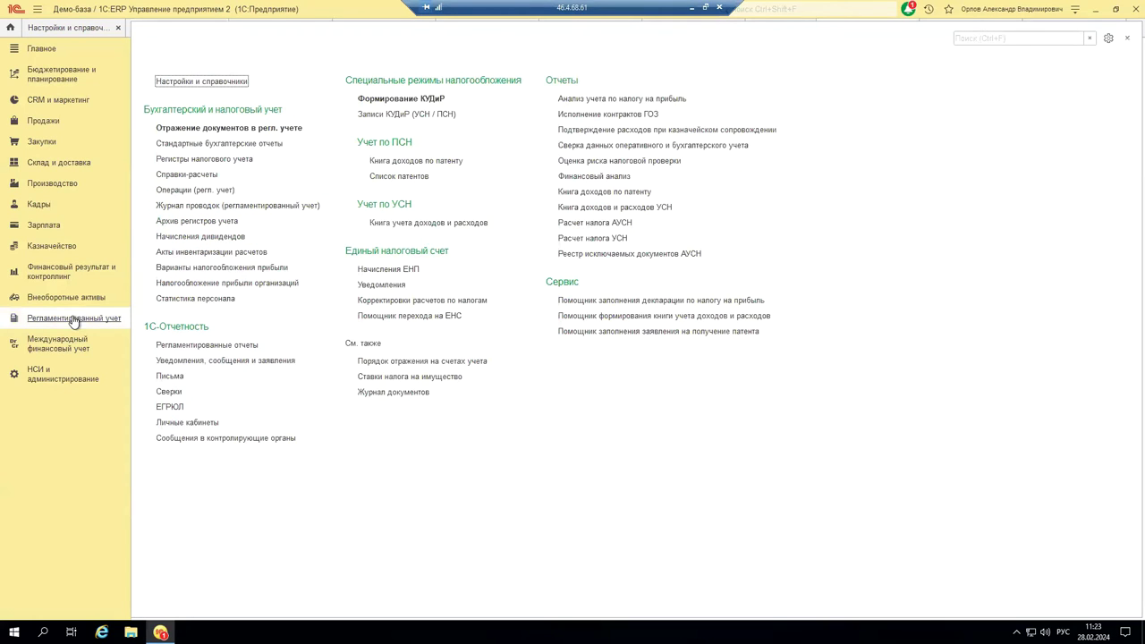
{"action": "left_click", "coordinate": [218, 82]}
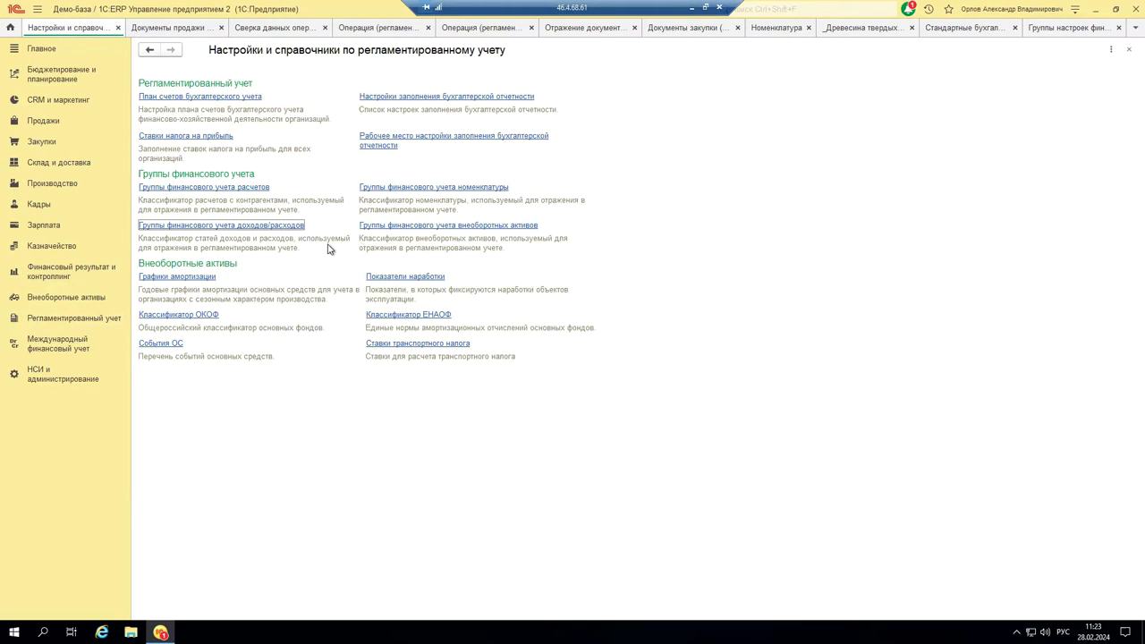
{"action": "left_click", "coordinate": [459, 188]}
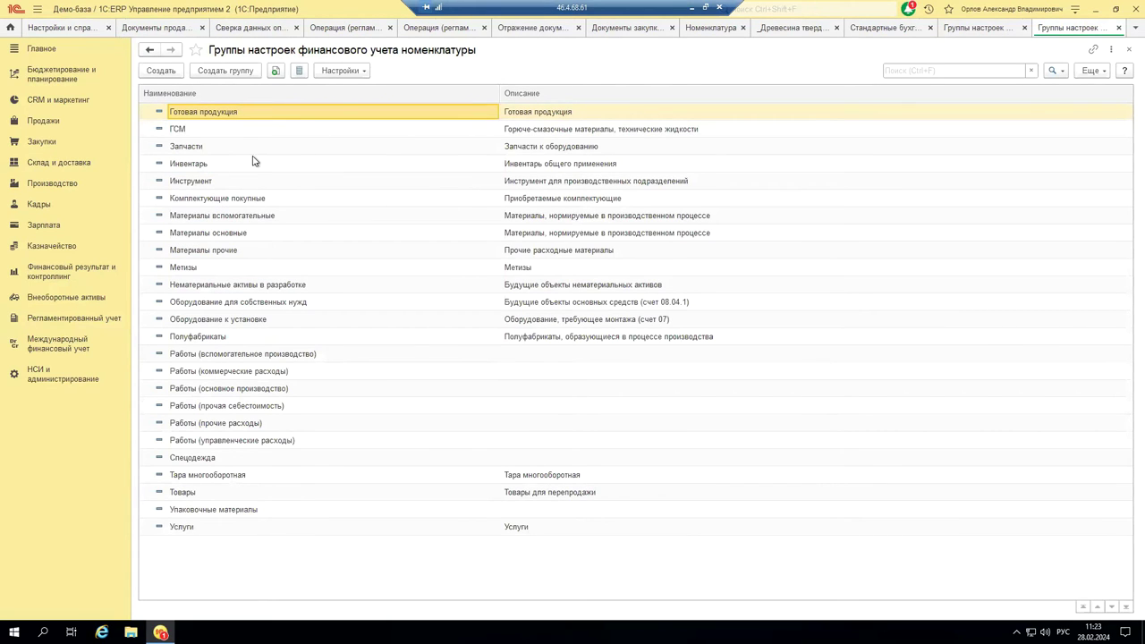
{"action": "left_click", "coordinate": [193, 232]}
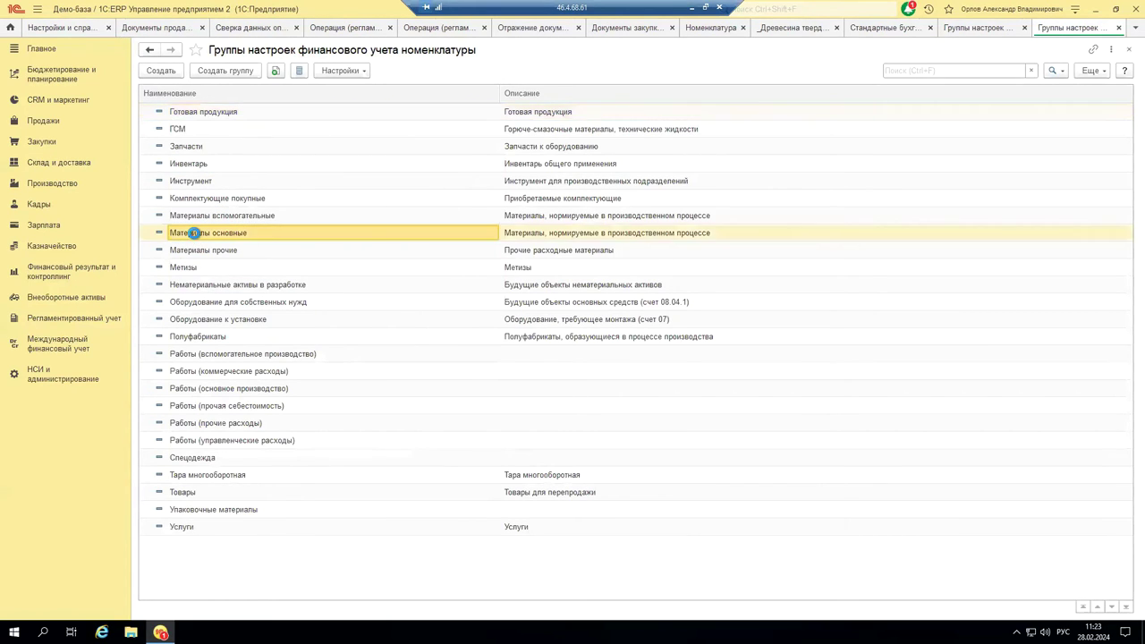
{"action": "double_click", "coordinate": [194, 233]}
{"action": "left_click", "coordinate": [816, 85]}
Open the nomenclature item "_Табурет" from the nomenclature list and open its financial accounting group "Готовая продукция"
{"action": "left_click", "coordinate": [791, 28]}
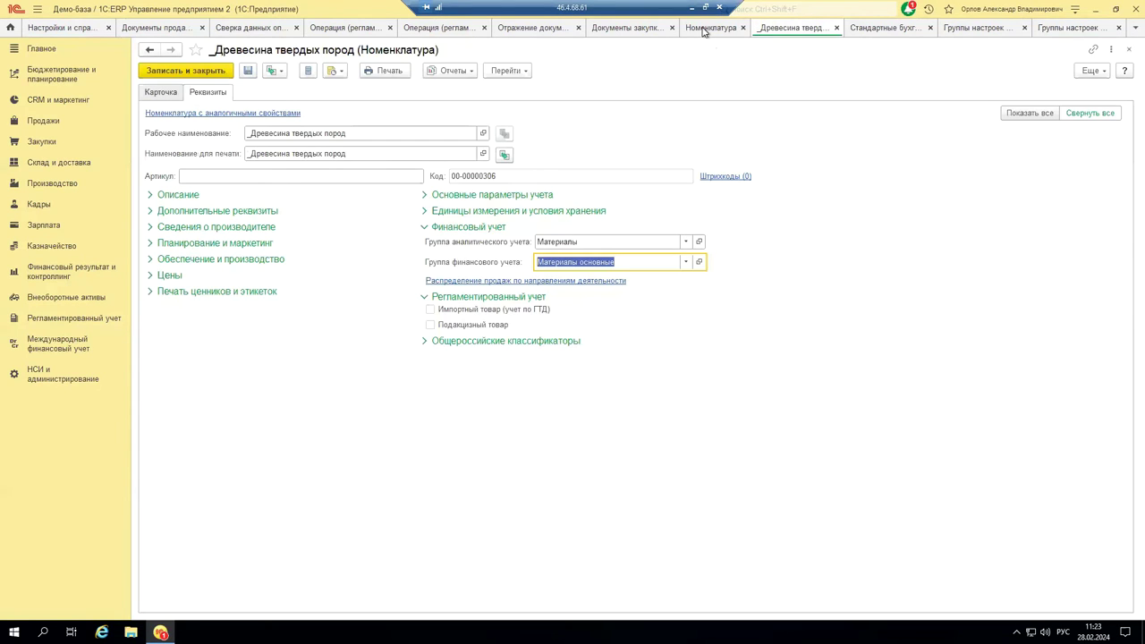
{"action": "left_click", "coordinate": [703, 29]}
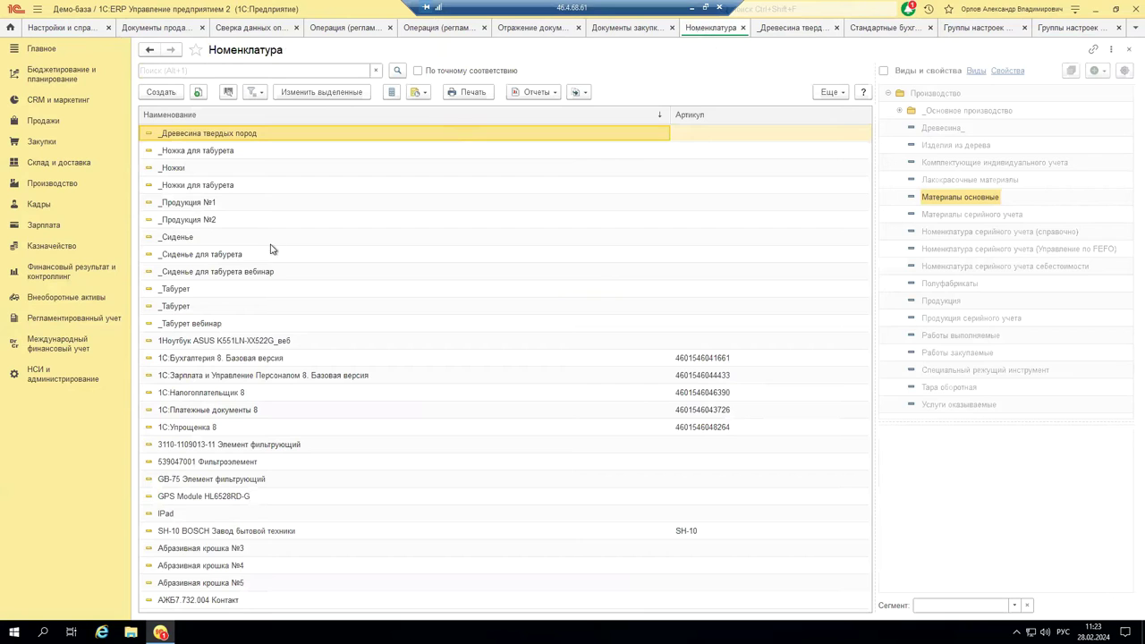
{"action": "left_click", "coordinate": [218, 432]}
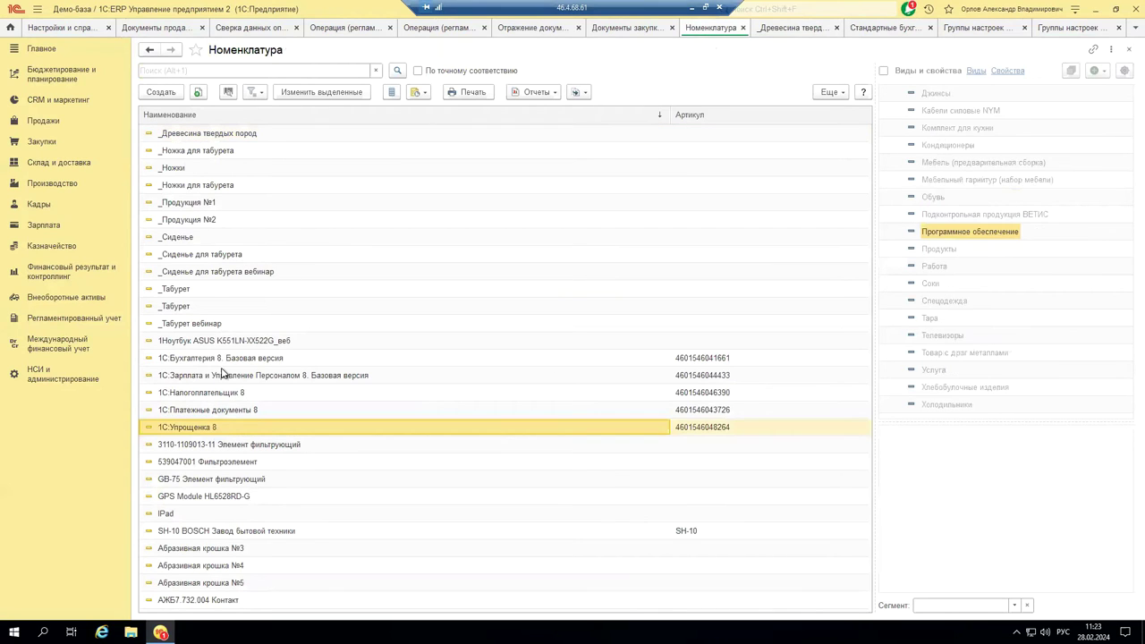
{"action": "left_click", "coordinate": [195, 291]}
{"action": "double_click", "coordinate": [195, 291]}
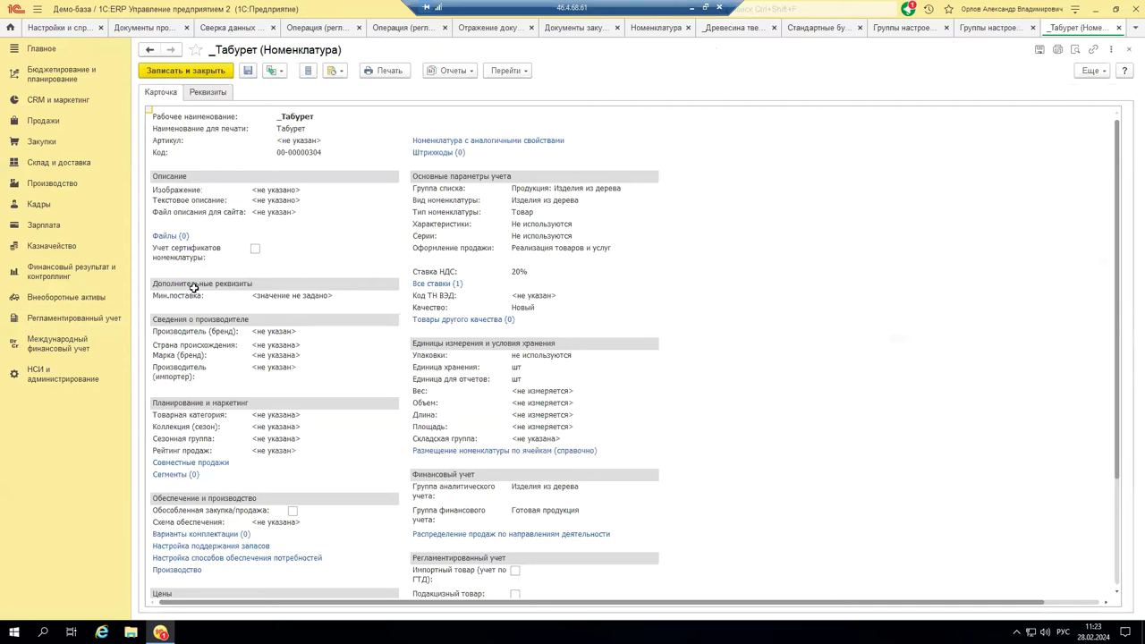
{"action": "left_click", "coordinate": [216, 95]}
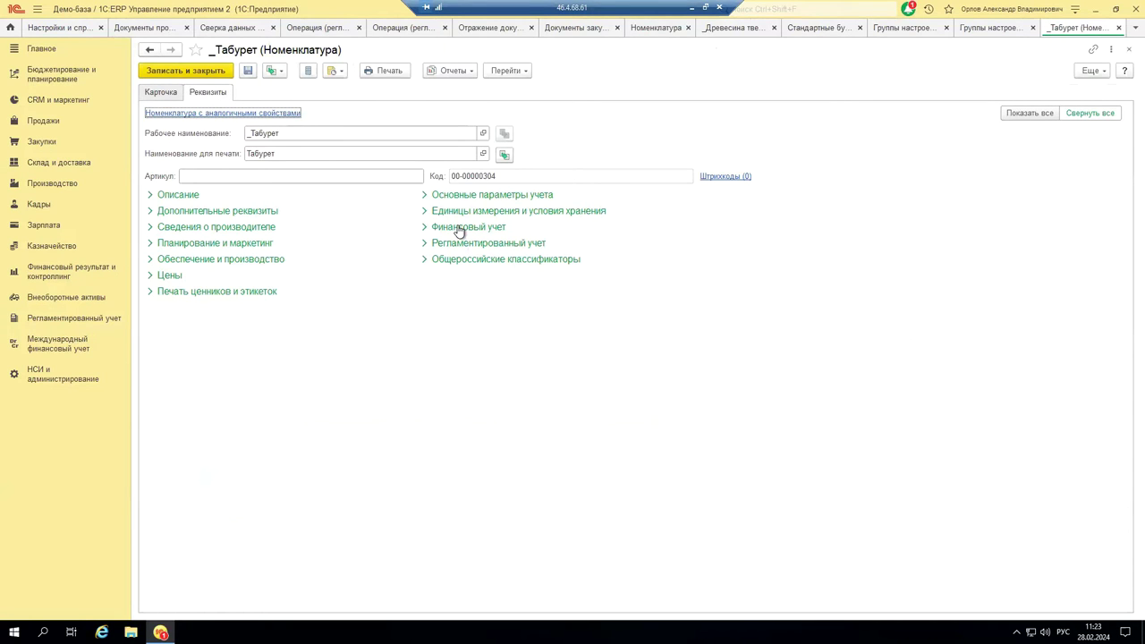
{"action": "left_click", "coordinate": [458, 228]}
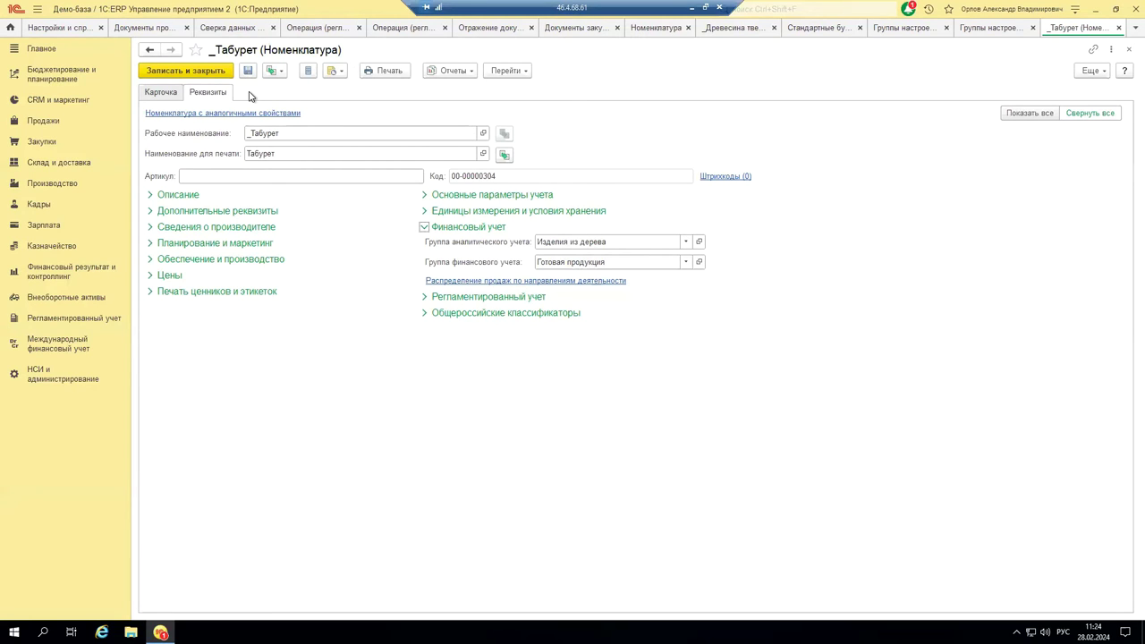
{"action": "left_click", "coordinate": [699, 262]}
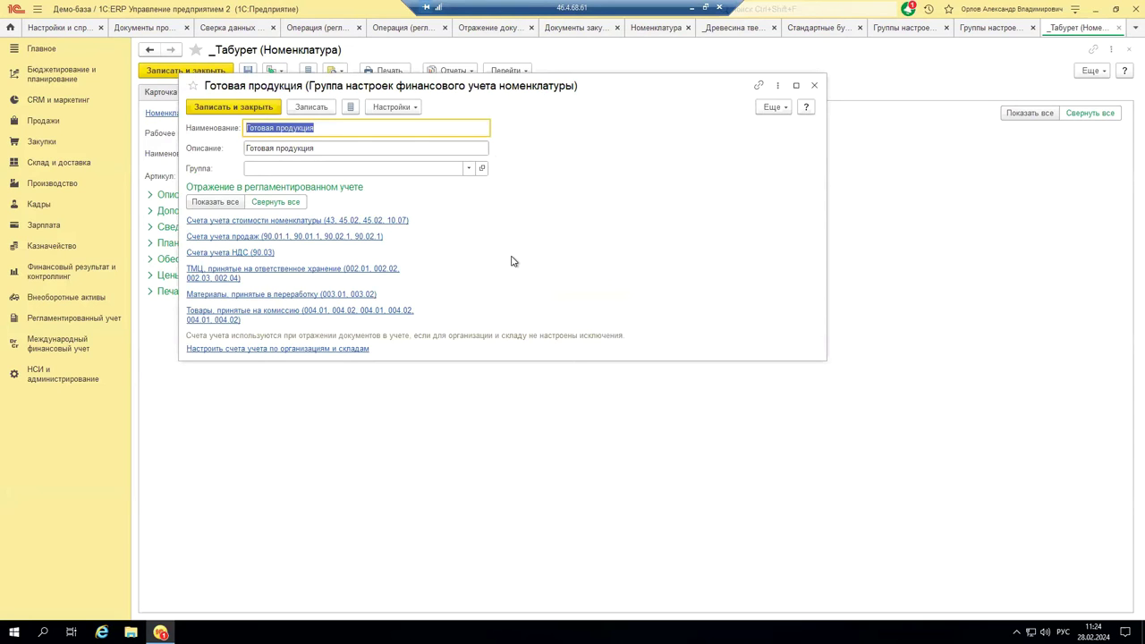
Review the item cost accounts of "Готовая продукция" and the chart of accounts entries available for its warehouse account
{"action": "left_click", "coordinate": [377, 222]}
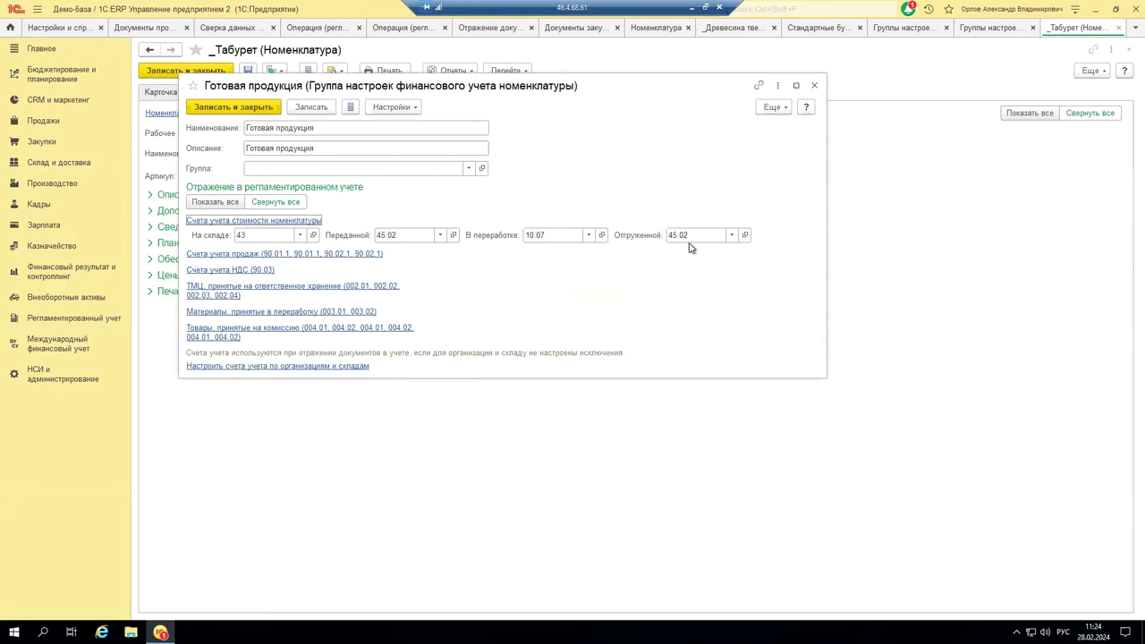
{"action": "left_click", "coordinate": [299, 234]}
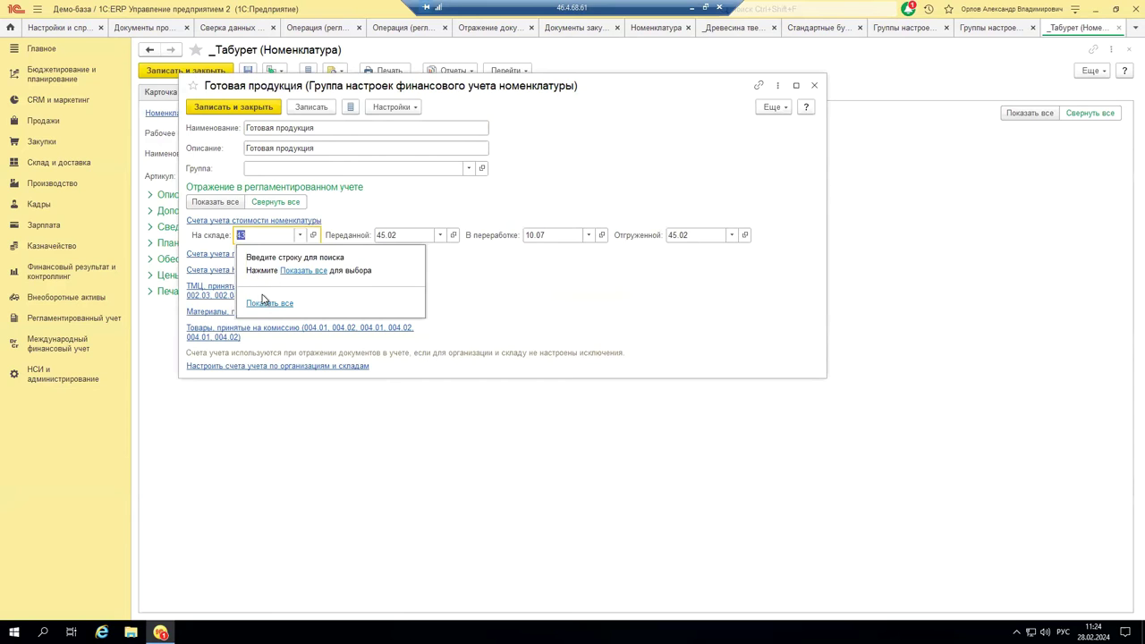
{"action": "left_click", "coordinate": [269, 302]}
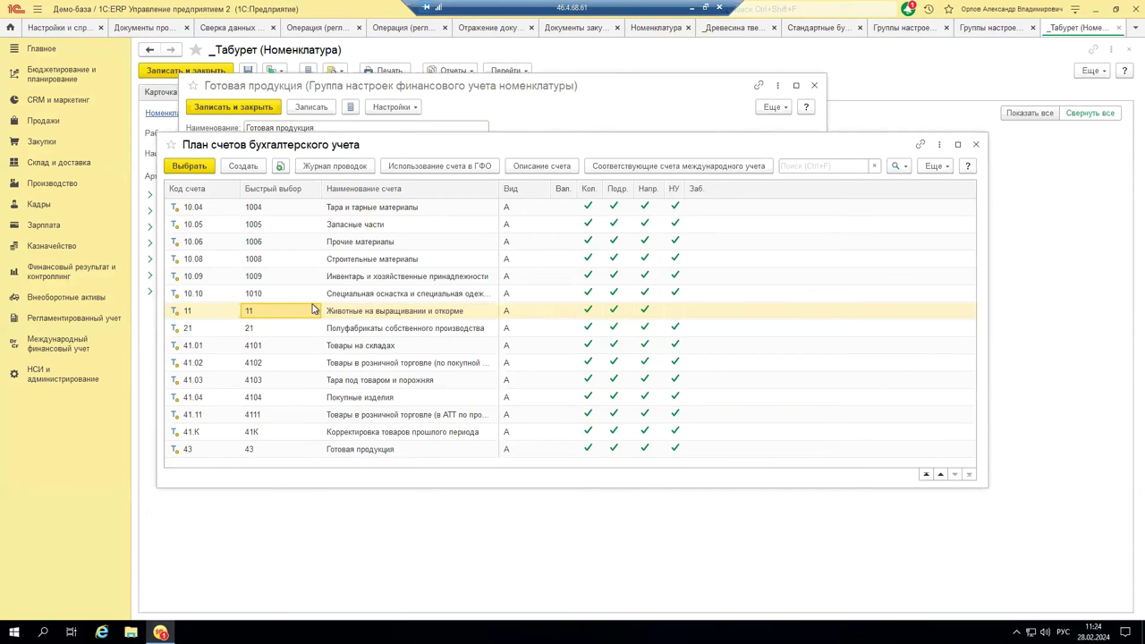
{"action": "left_click", "coordinate": [214, 365]}
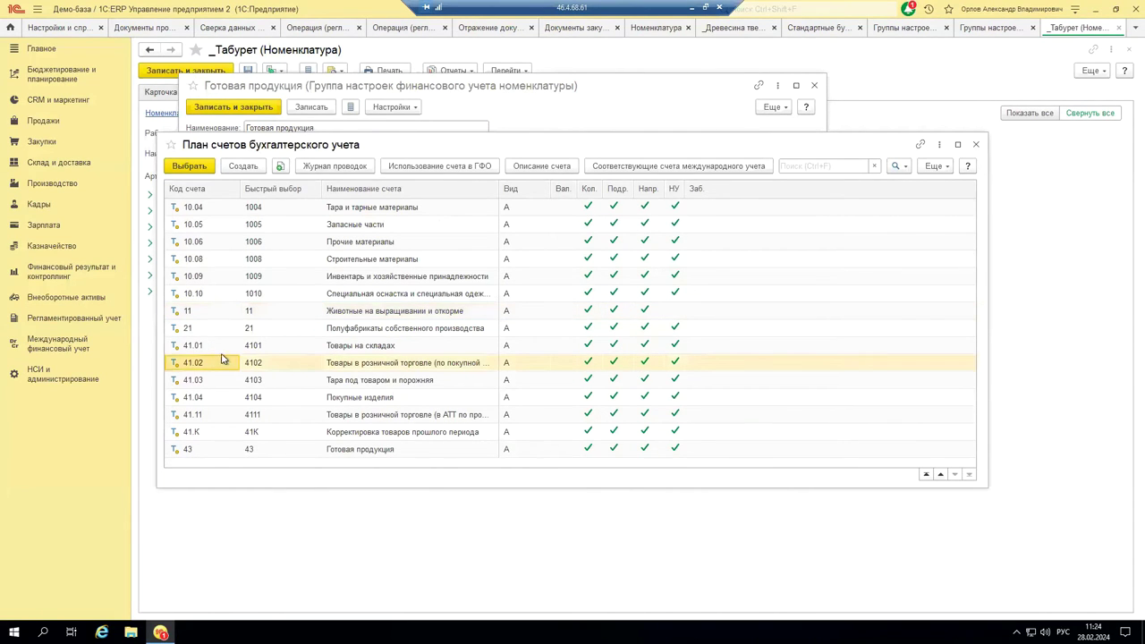
{"action": "left_click", "coordinate": [407, 450]}
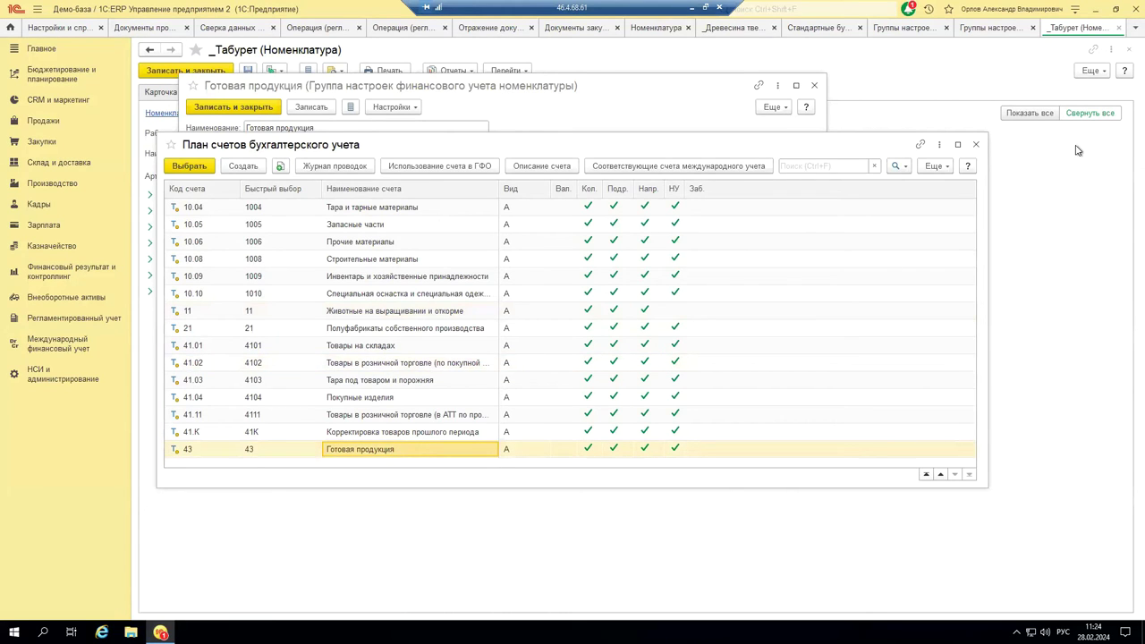
{"action": "left_click", "coordinate": [976, 144]}
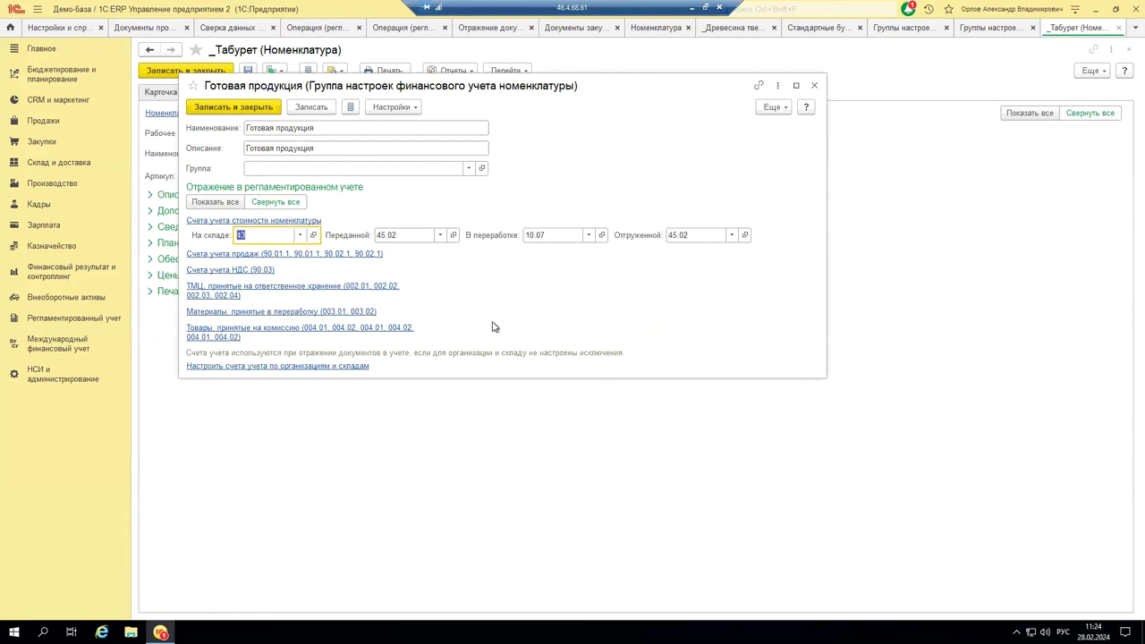
Review the sales, VAT, safekeeping, tolling and commission goods accounts of "Готовая продукция" and close its card
{"action": "left_click", "coordinate": [263, 255]}
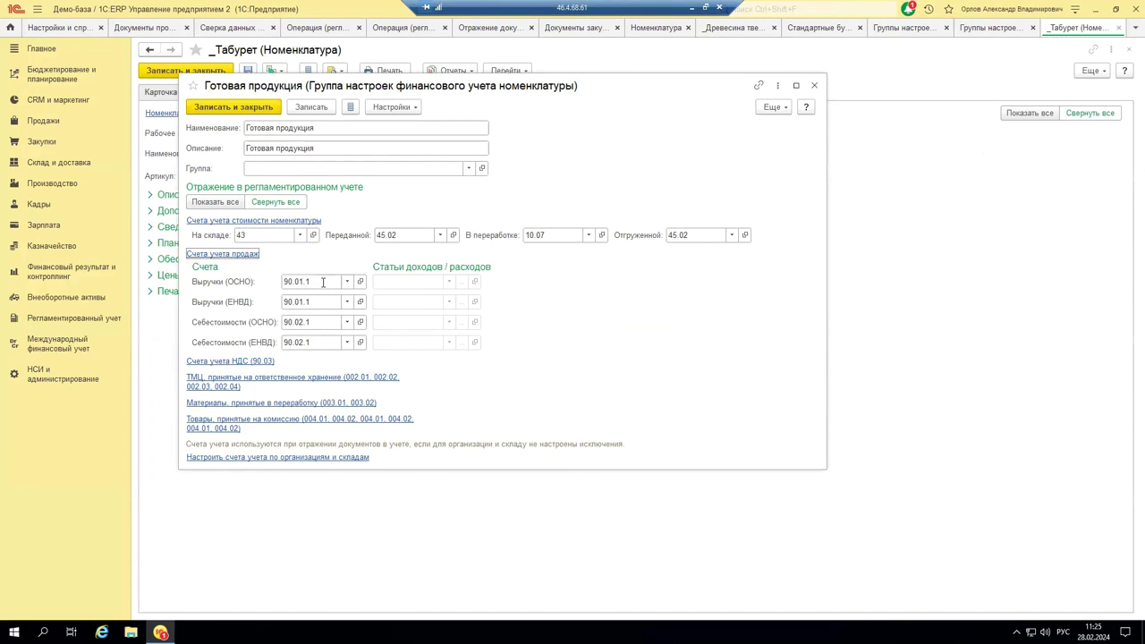
{"action": "left_click", "coordinate": [249, 361]}
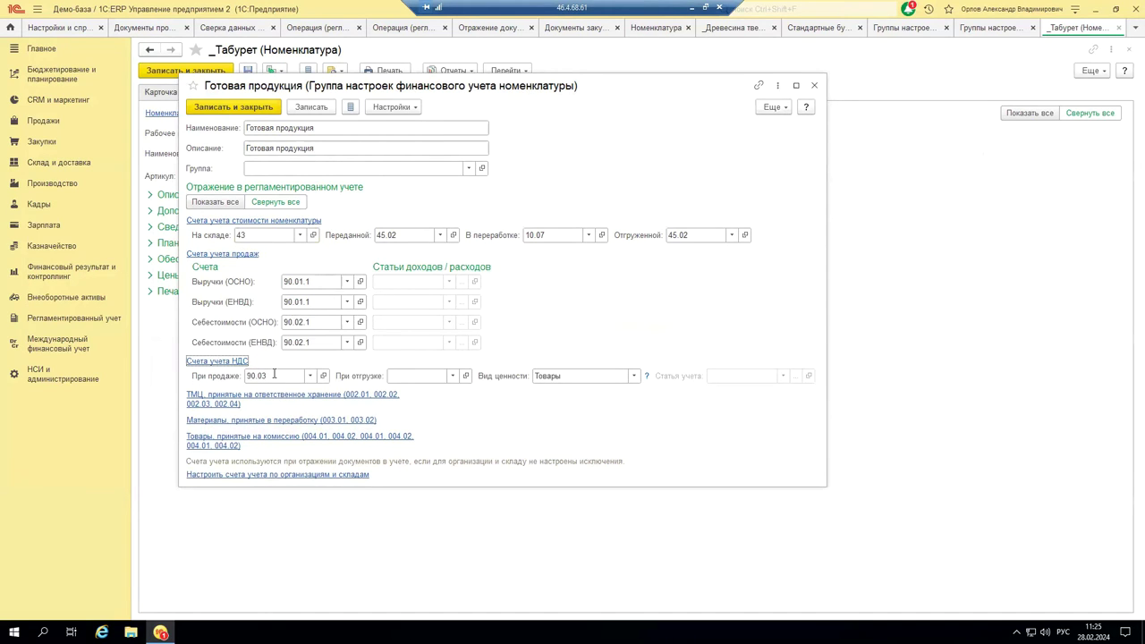
{"action": "left_click", "coordinate": [255, 399]}
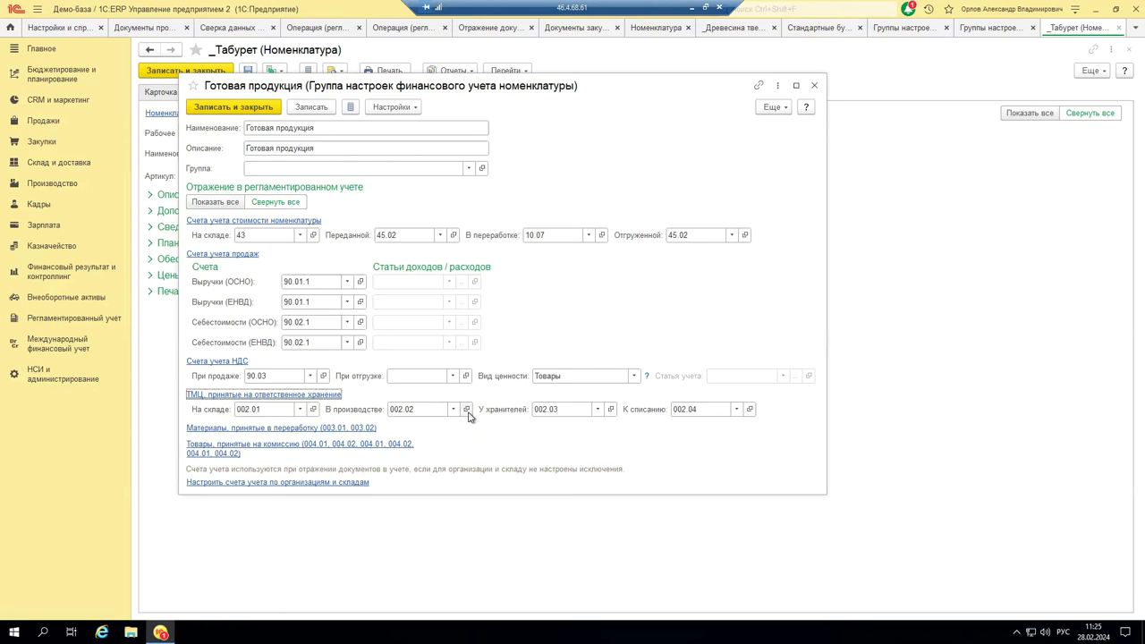
{"action": "left_click", "coordinate": [370, 430]}
{"action": "left_click", "coordinate": [356, 461]}
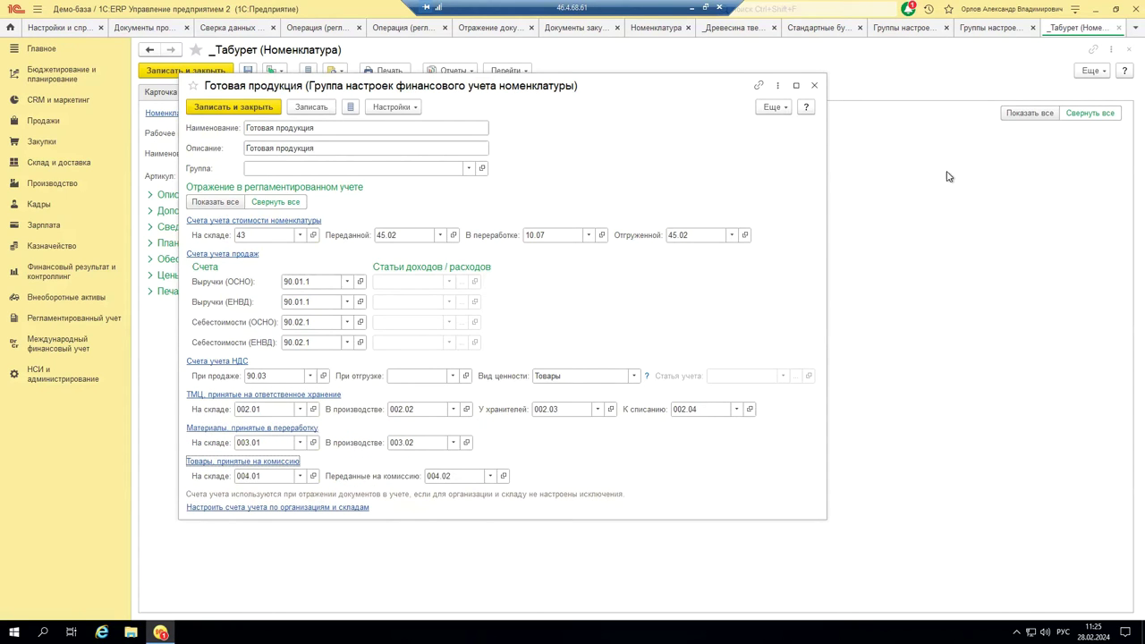
{"action": "left_click", "coordinate": [814, 86]}
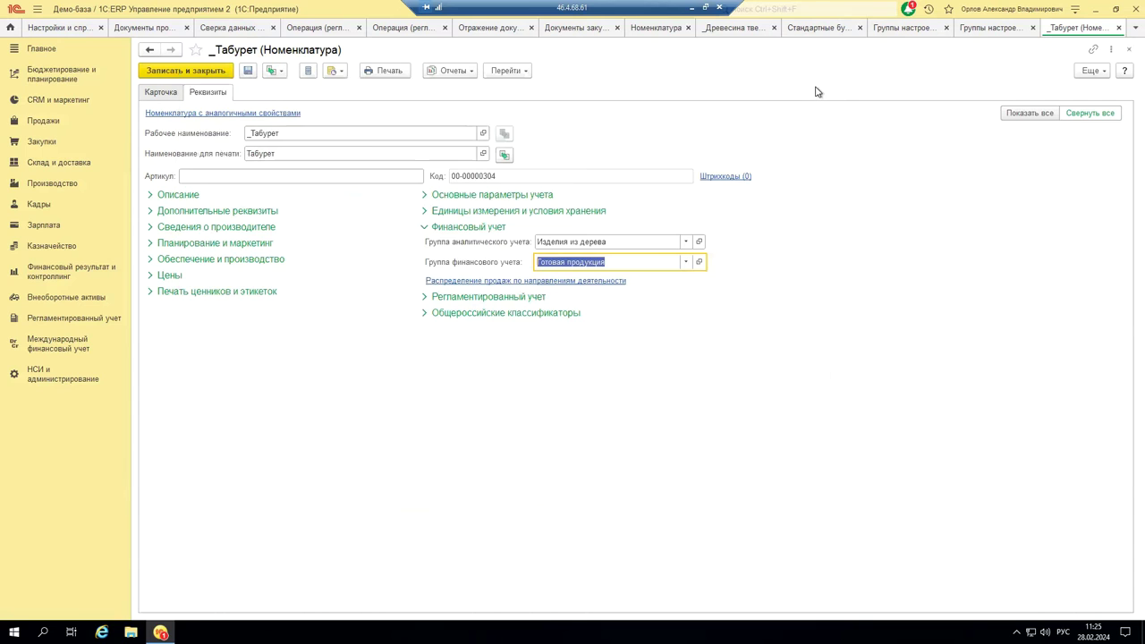
Return to the nomenclature financial accounting groups, view the blank form for a new group and close it without saving
{"action": "left_click", "coordinate": [904, 28]}
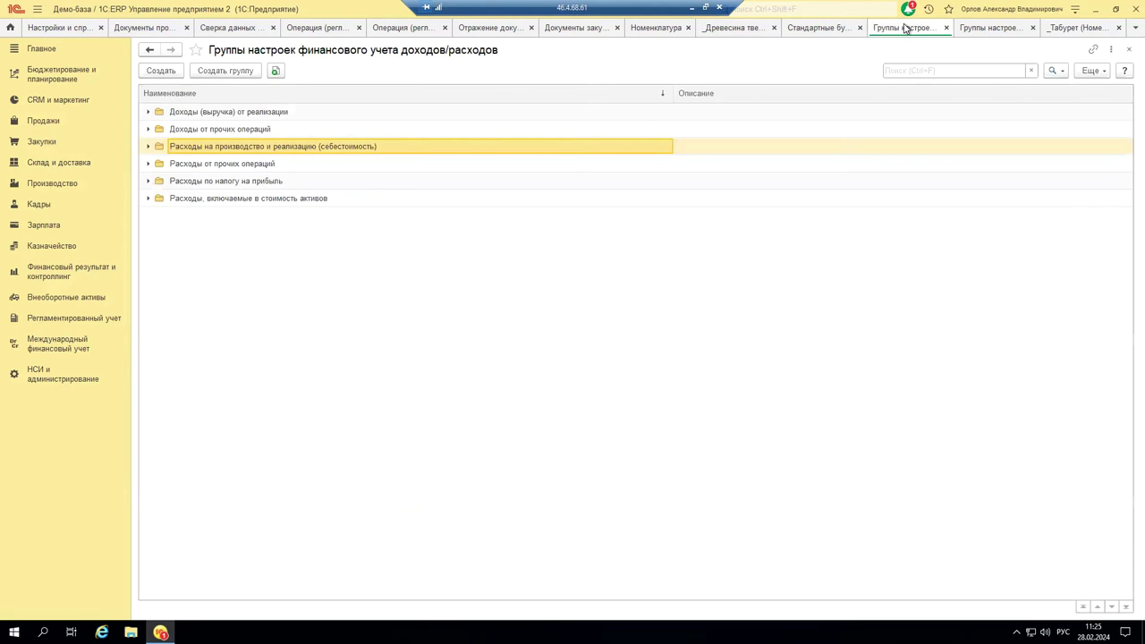
{"action": "left_click", "coordinate": [991, 28]}
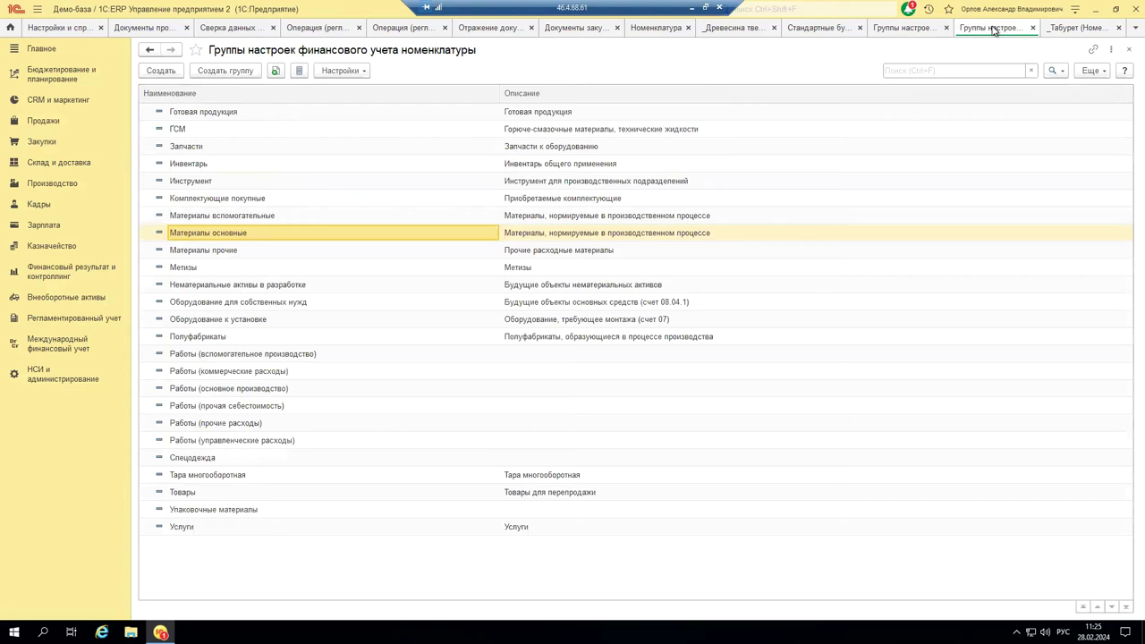
{"action": "left_click", "coordinate": [159, 71]}
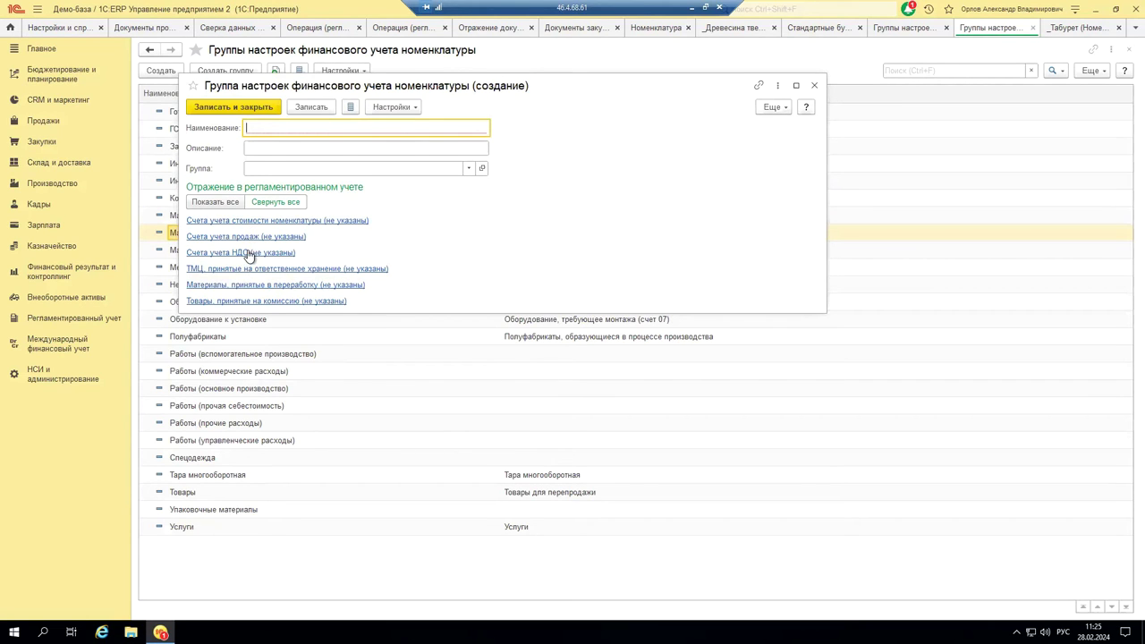
{"action": "left_click", "coordinate": [813, 85]}
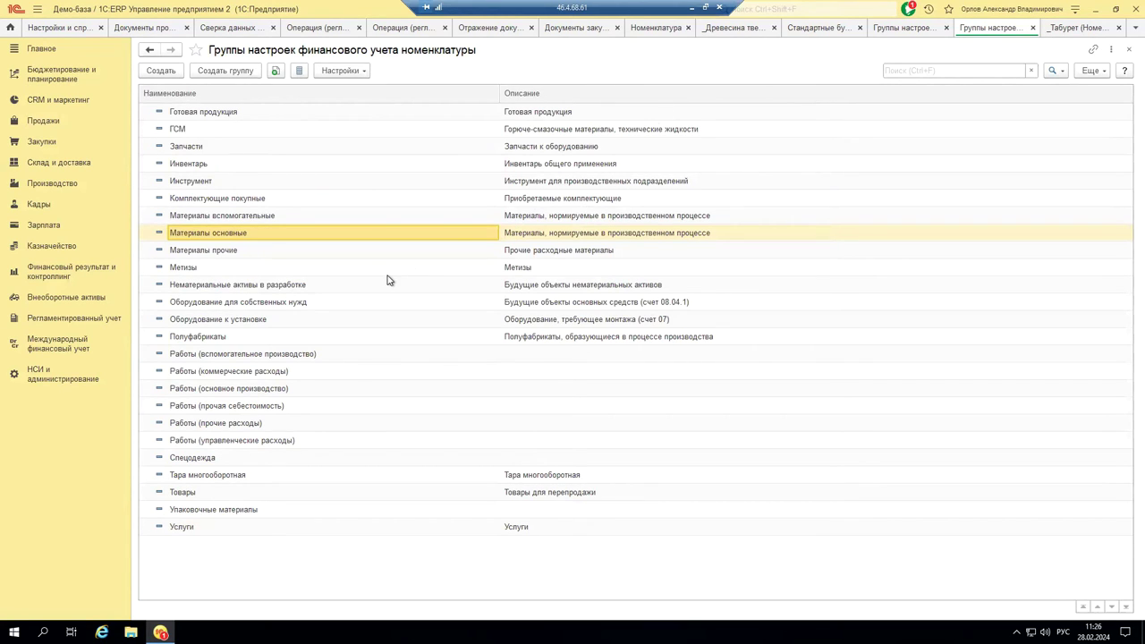
Open the group "Оборудование к установке" and review its item cost accounts and the accounts available for warehouse stock
{"action": "left_click", "coordinate": [184, 320]}
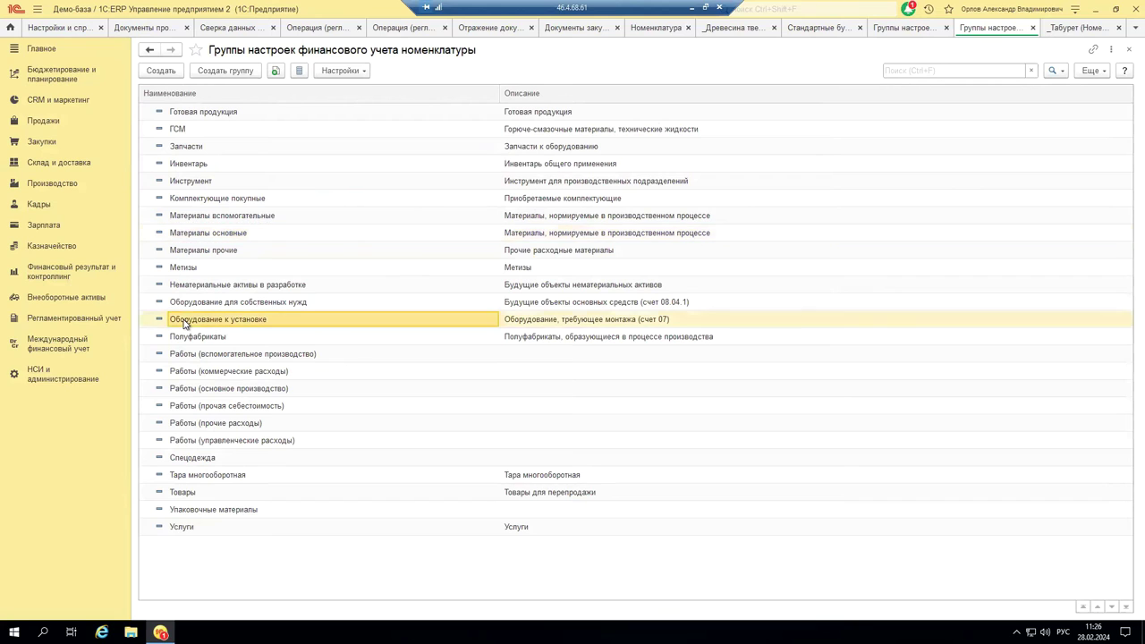
{"action": "double_click", "coordinate": [185, 322]}
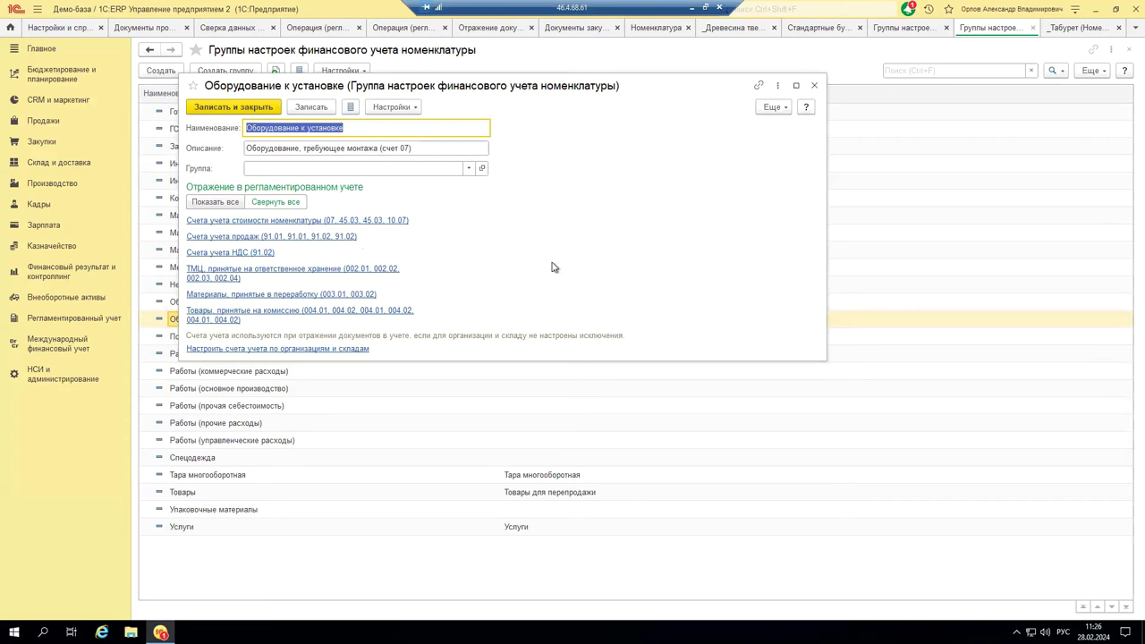
{"action": "left_click", "coordinate": [238, 222]}
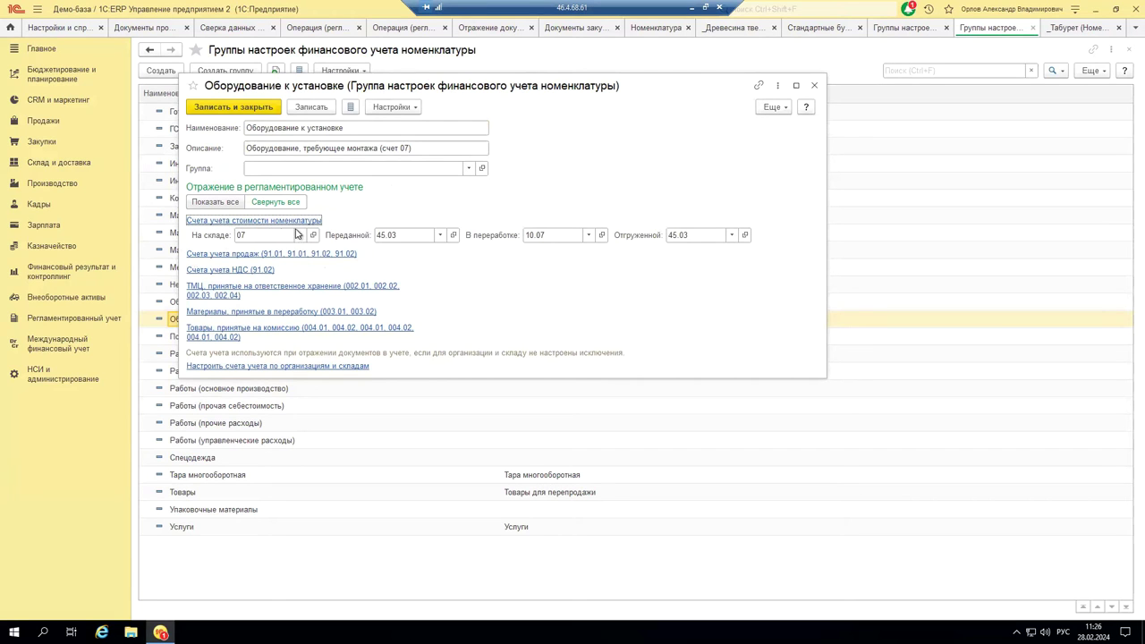
{"action": "left_click", "coordinate": [299, 234]}
{"action": "left_click", "coordinate": [272, 304]}
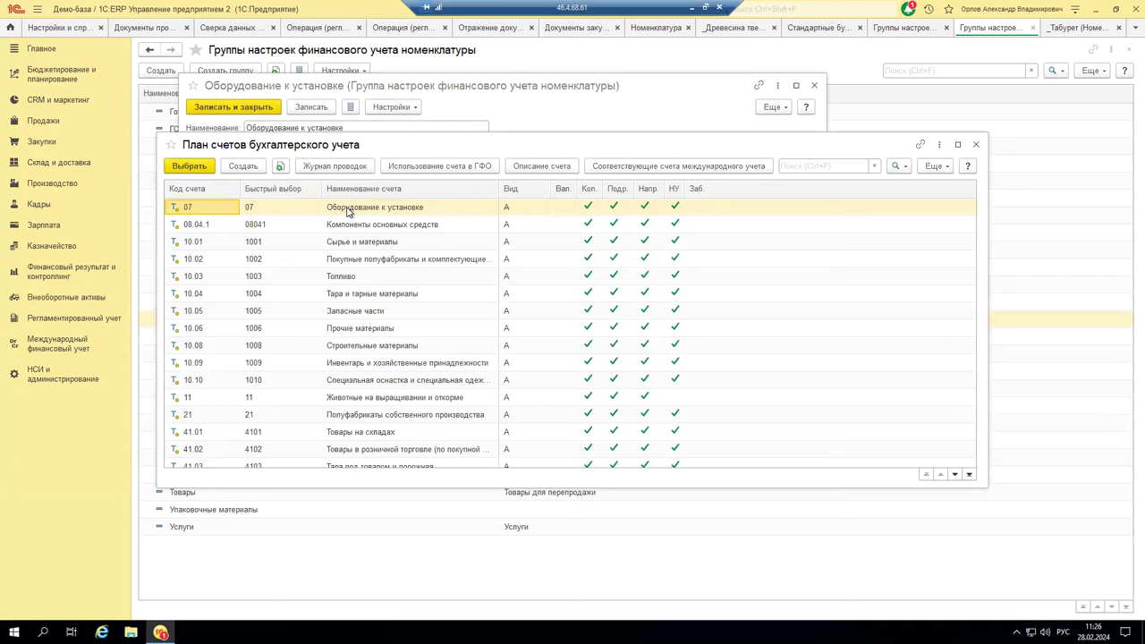
{"action": "left_click", "coordinate": [348, 211]}
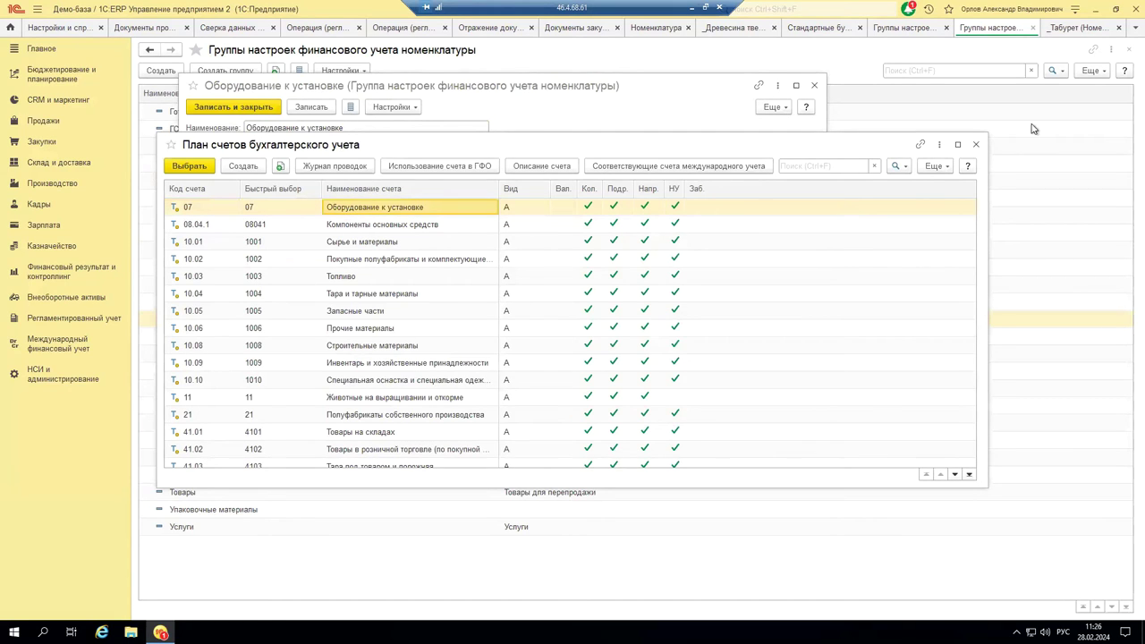
{"action": "left_click", "coordinate": [977, 146]}
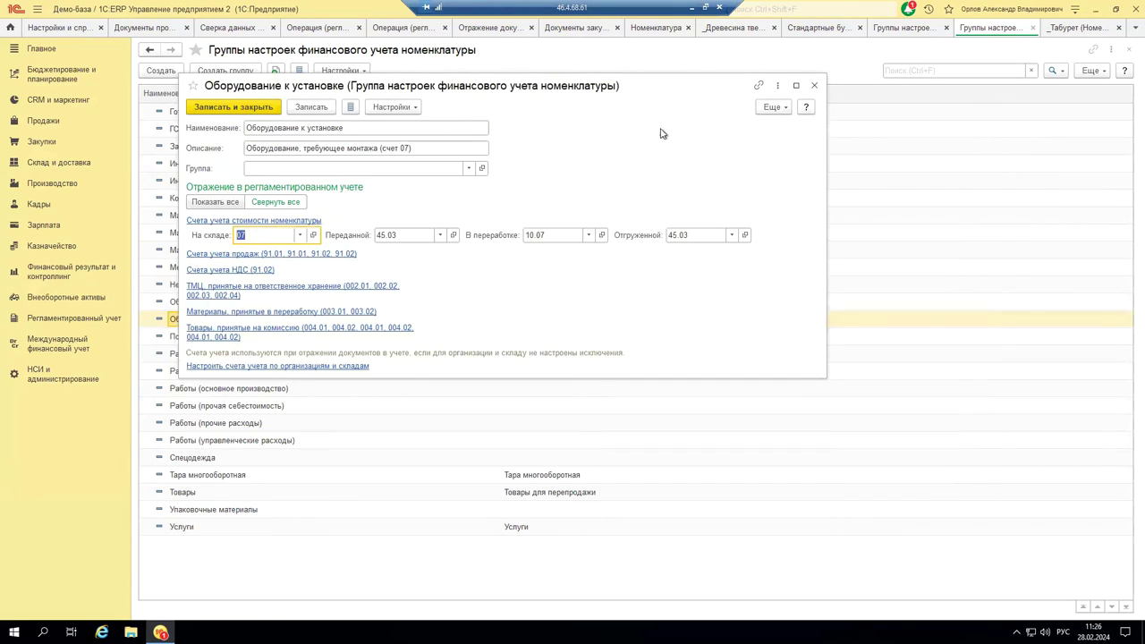
Review the accounts available for transferred goods in "Оборудование к установке" and move on to its processing account
{"action": "left_click", "coordinate": [439, 235]}
{"action": "left_click", "coordinate": [415, 306]}
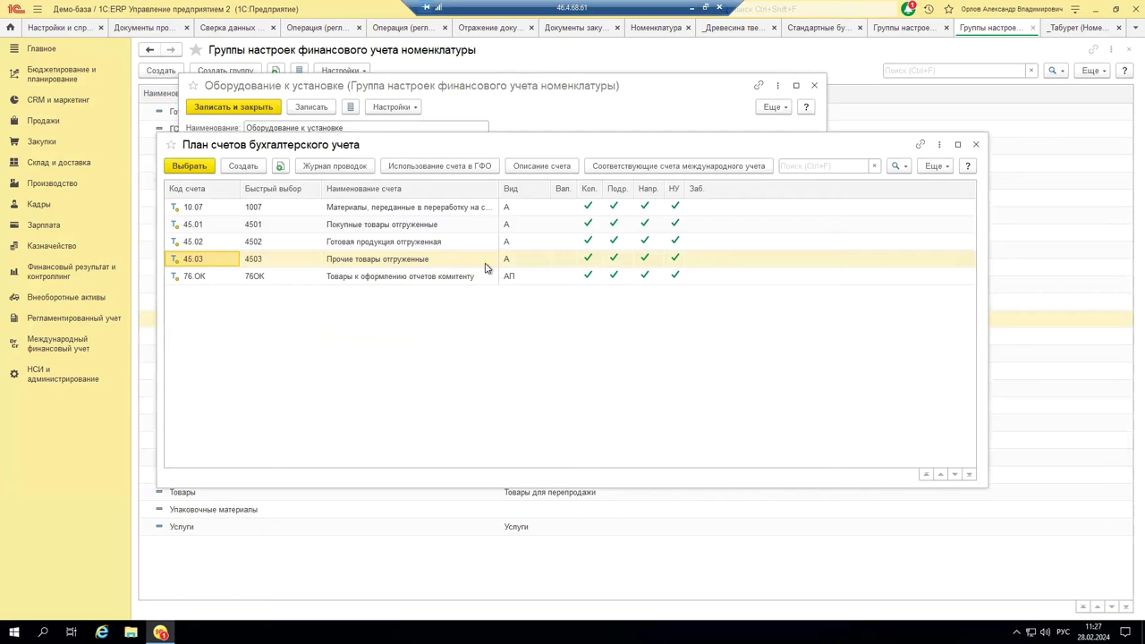
{"action": "left_click", "coordinate": [976, 145]}
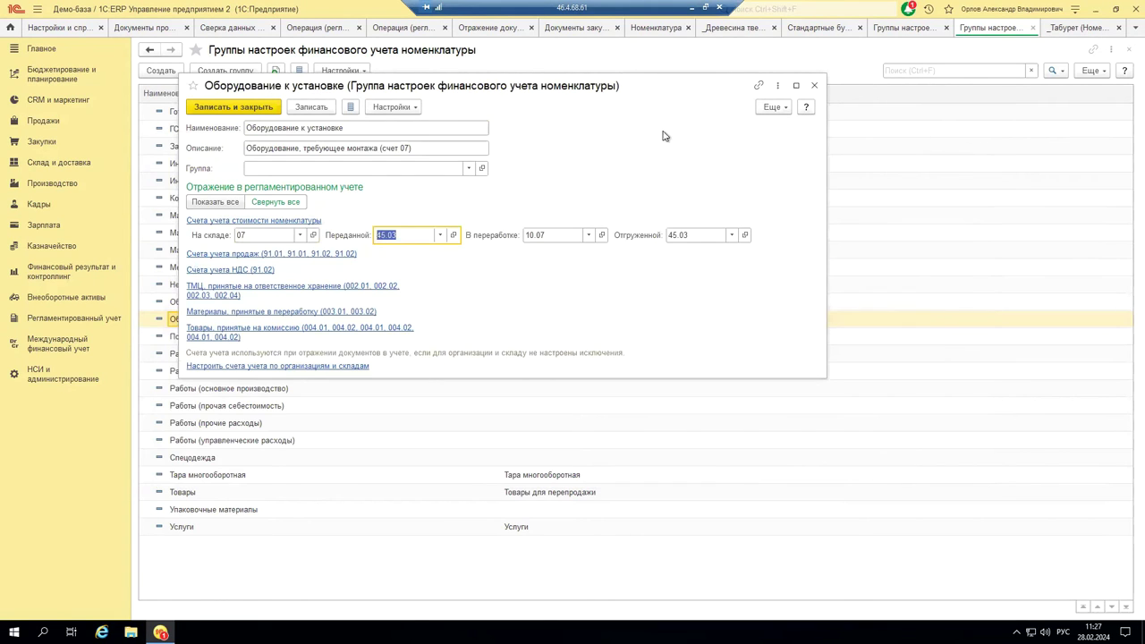
{"action": "key", "text": "Tab"}
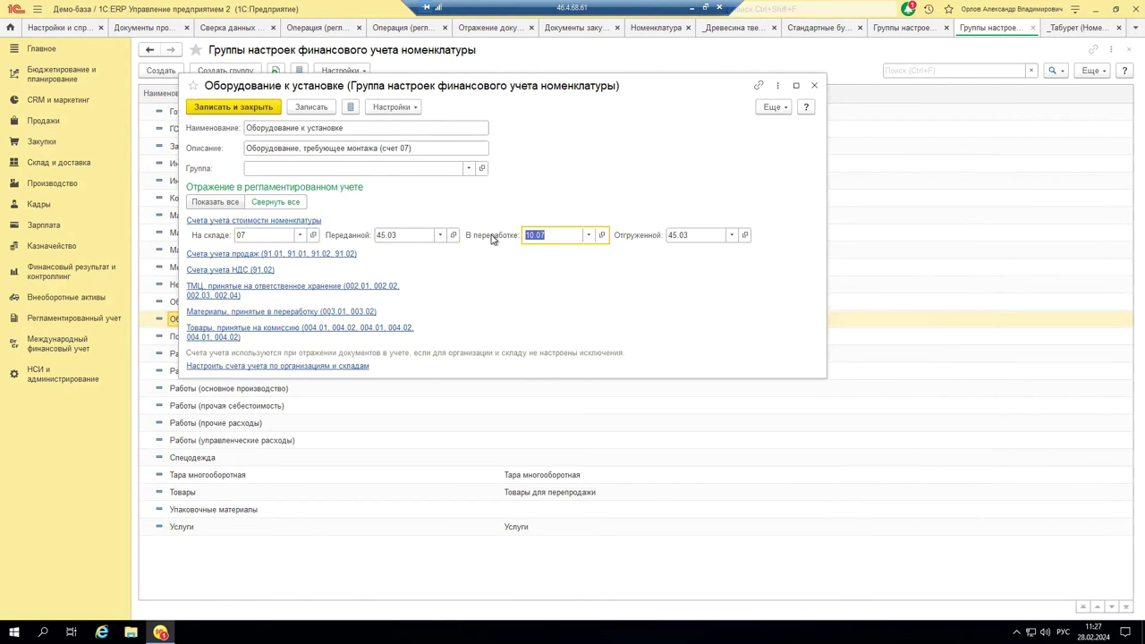
Review the accounts available for goods in processing in "Оборудование к установке"
{"action": "left_click", "coordinate": [589, 234]}
{"action": "left_click", "coordinate": [563, 306]}
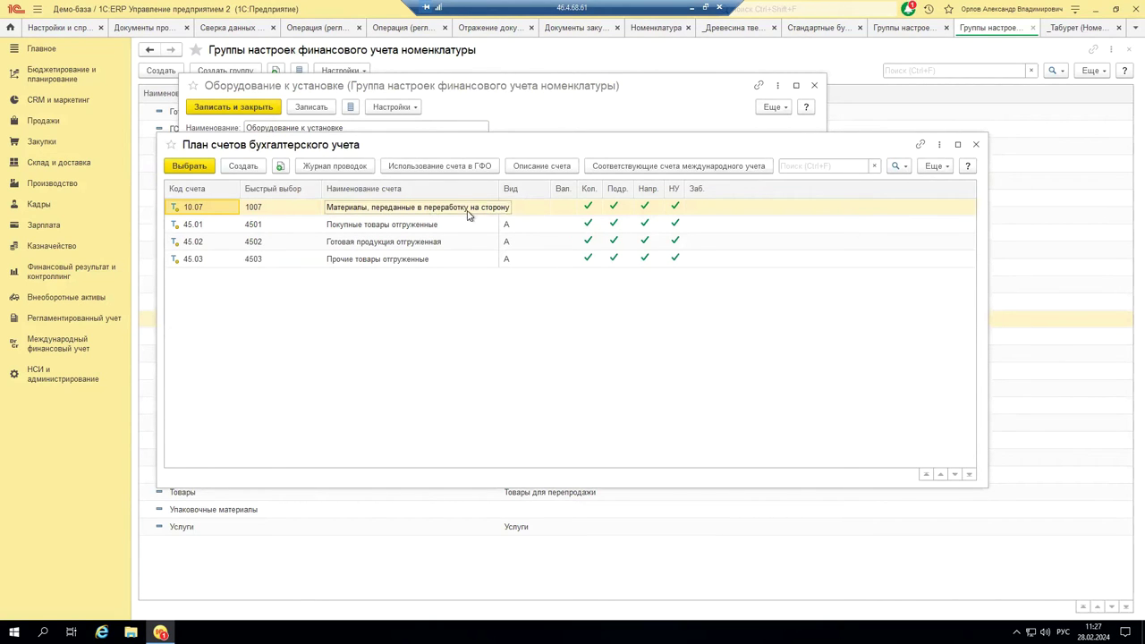
{"action": "left_click", "coordinate": [973, 145]}
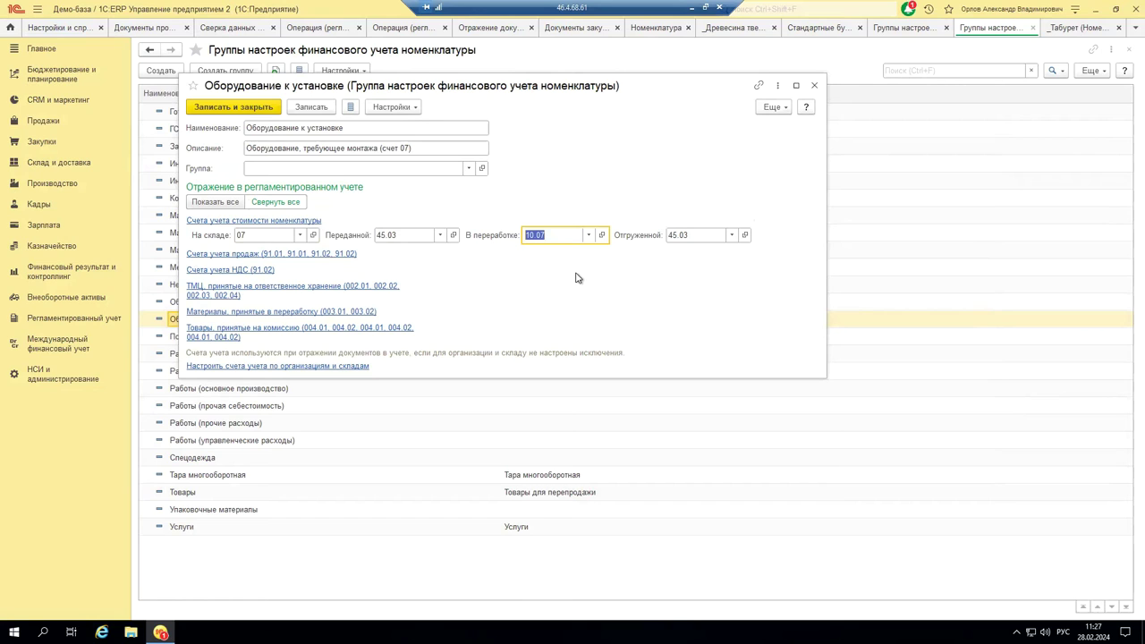
In the sales accounts of "Оборудование к установке", choose "Прочие доходы" as the income item for ОСНО revenue and close the card
{"action": "left_click", "coordinate": [272, 257]}
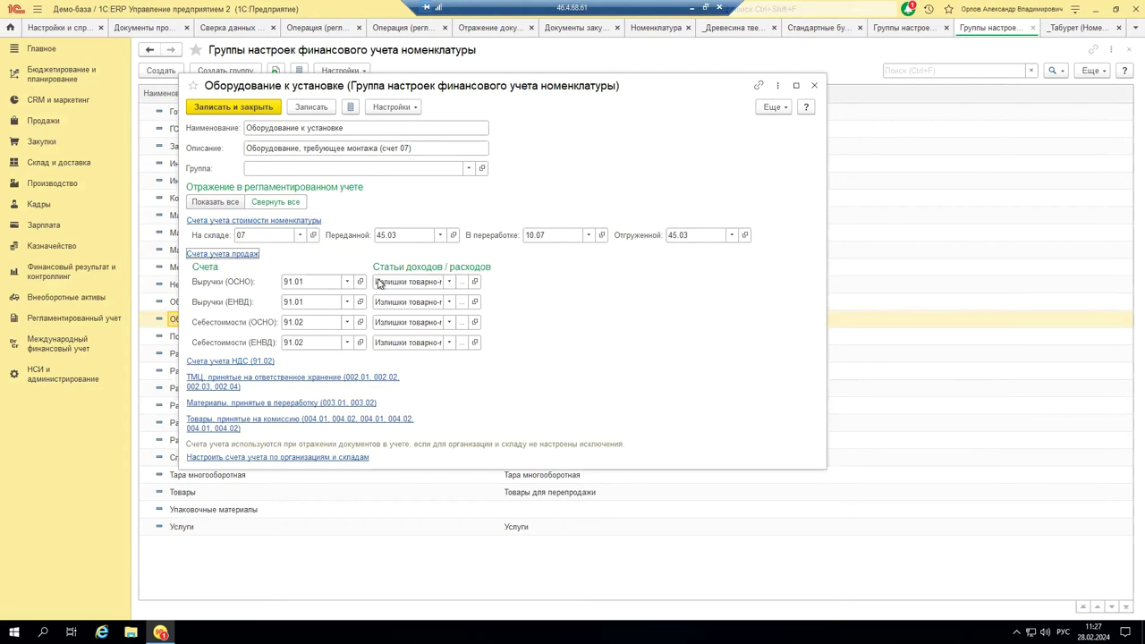
{"action": "left_click", "coordinate": [449, 281]}
{"action": "left_click", "coordinate": [417, 350]}
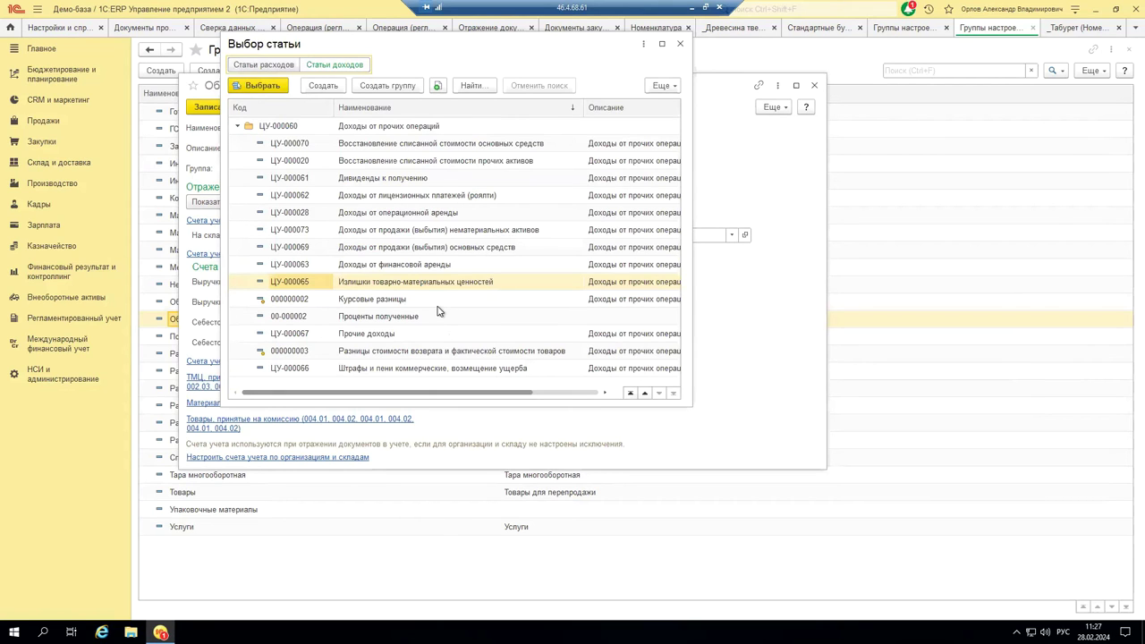
{"action": "left_click", "coordinate": [374, 335]}
{"action": "double_click", "coordinate": [374, 335]}
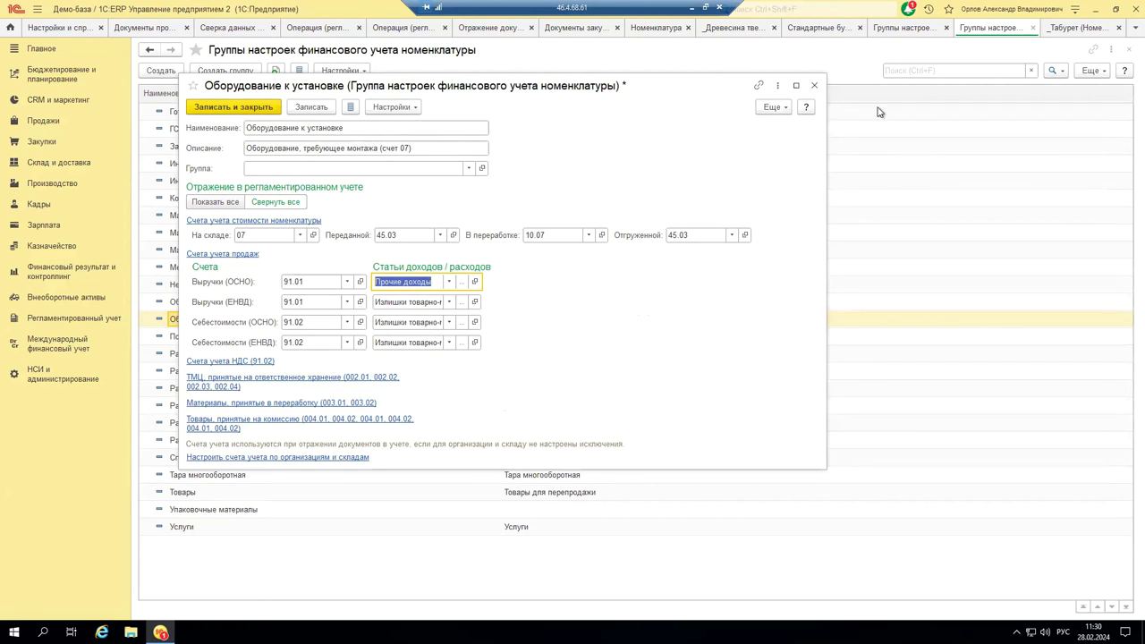
{"action": "left_click", "coordinate": [814, 87]}
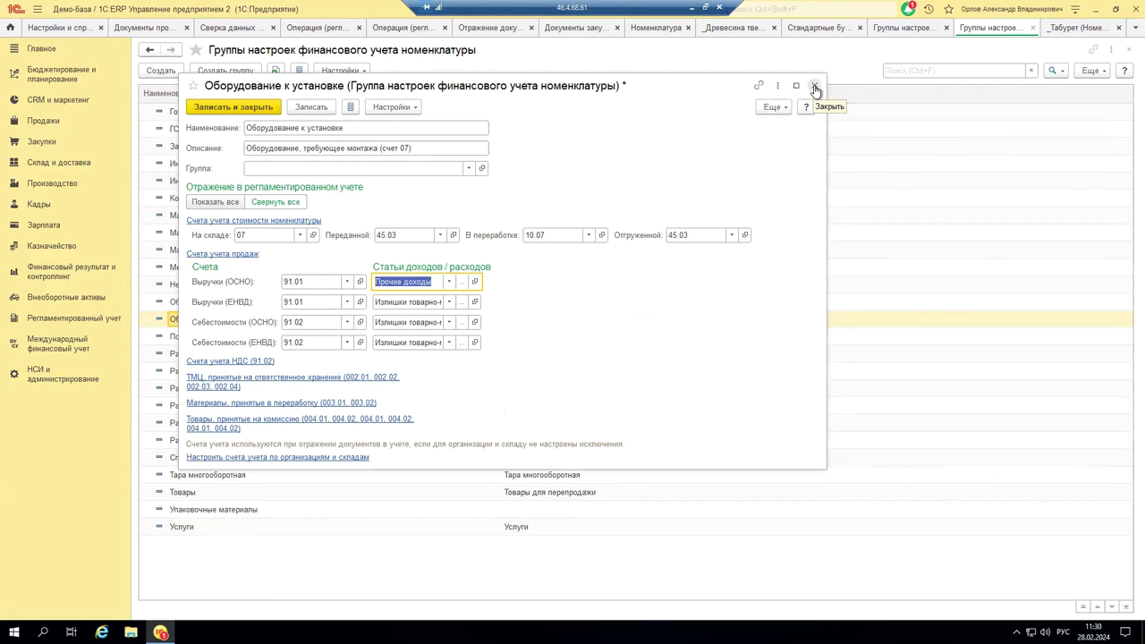
{"action": "left_click", "coordinate": [535, 302]}
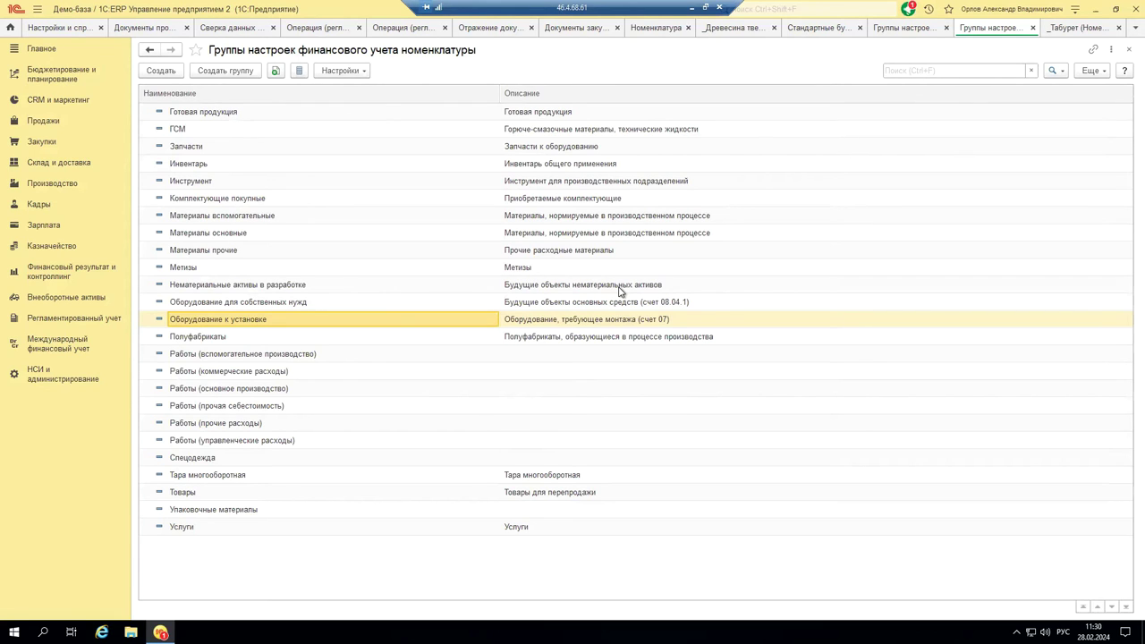
Look through the already open lists and bring up the list of all sales documents, "Документы продажи (все)"
{"action": "left_click", "coordinate": [563, 31]}
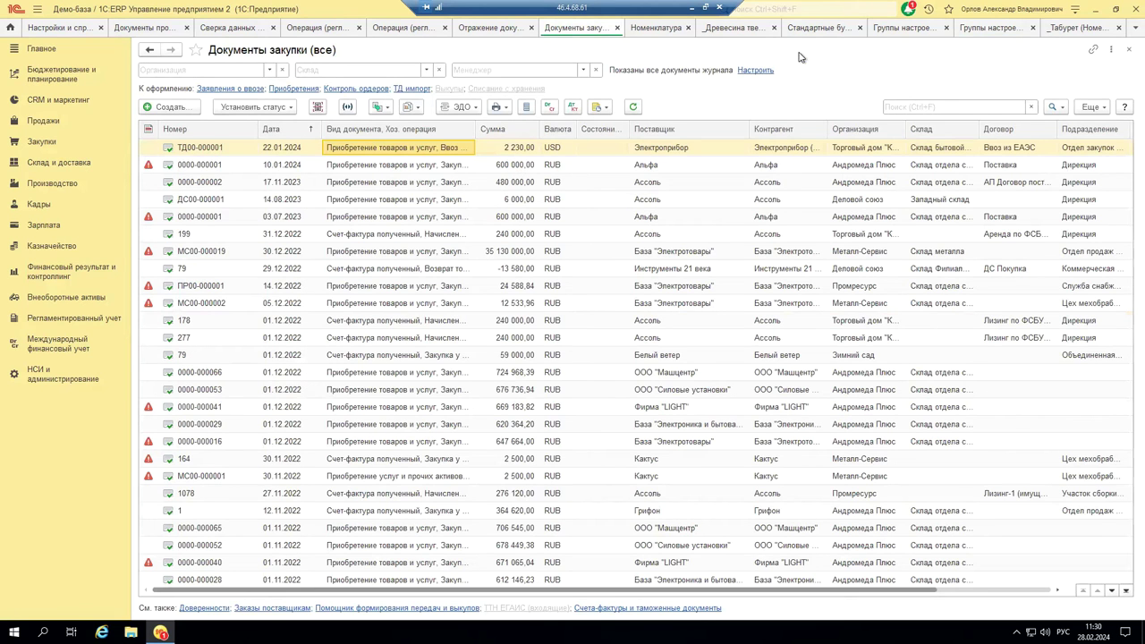
{"action": "left_click", "coordinate": [487, 31]}
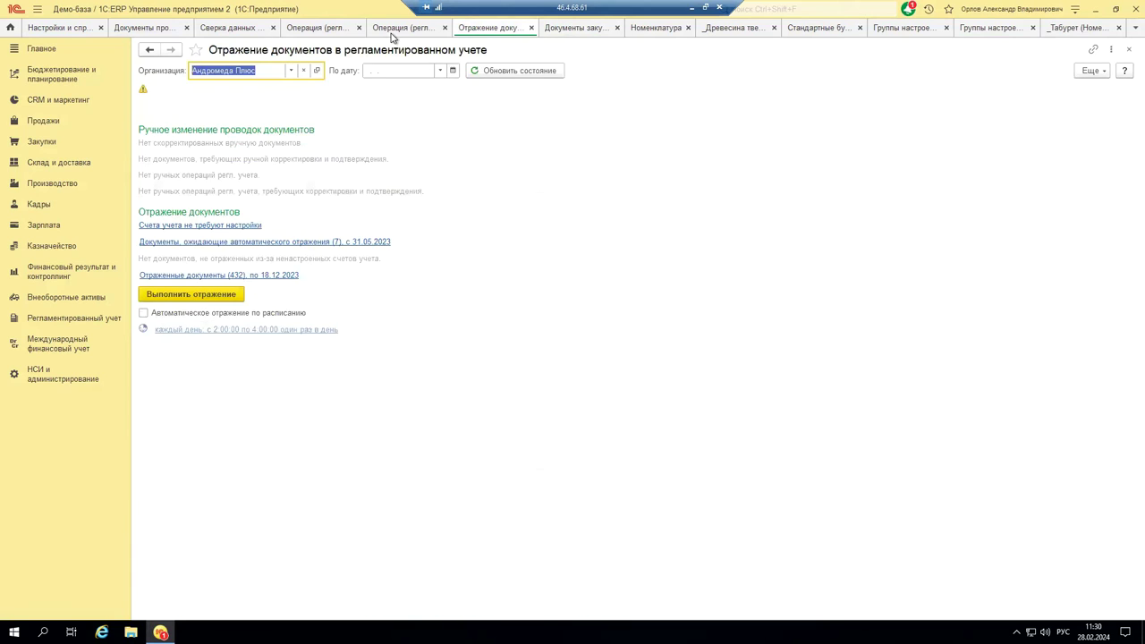
{"action": "left_click", "coordinate": [385, 32]}
{"action": "left_click", "coordinate": [343, 32]}
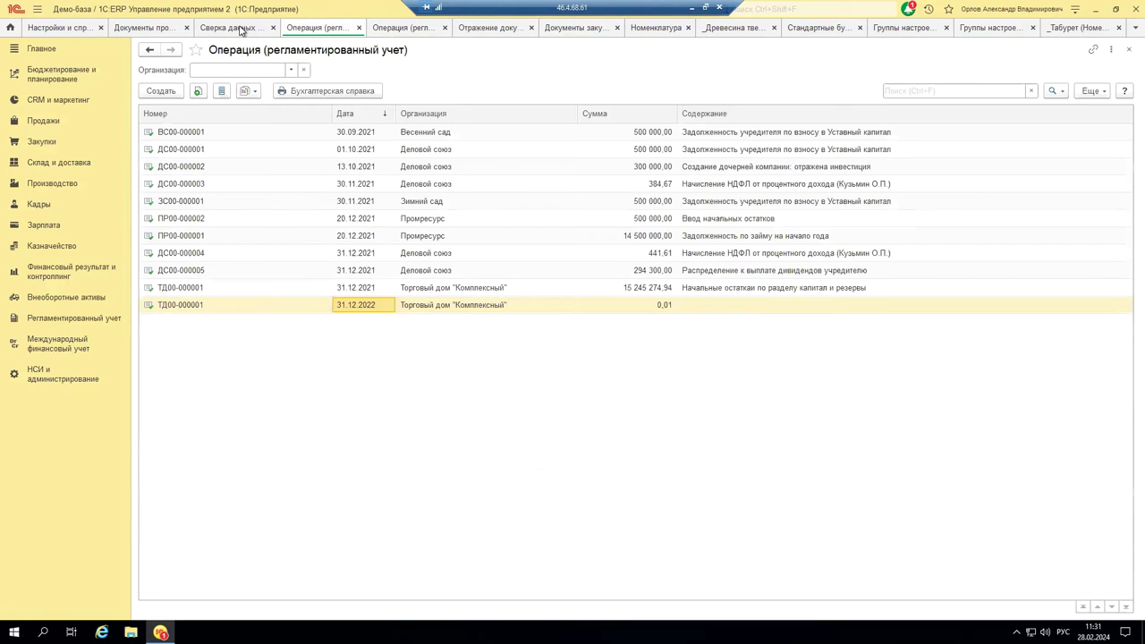
{"action": "left_click", "coordinate": [244, 31]}
{"action": "left_click", "coordinate": [660, 31]}
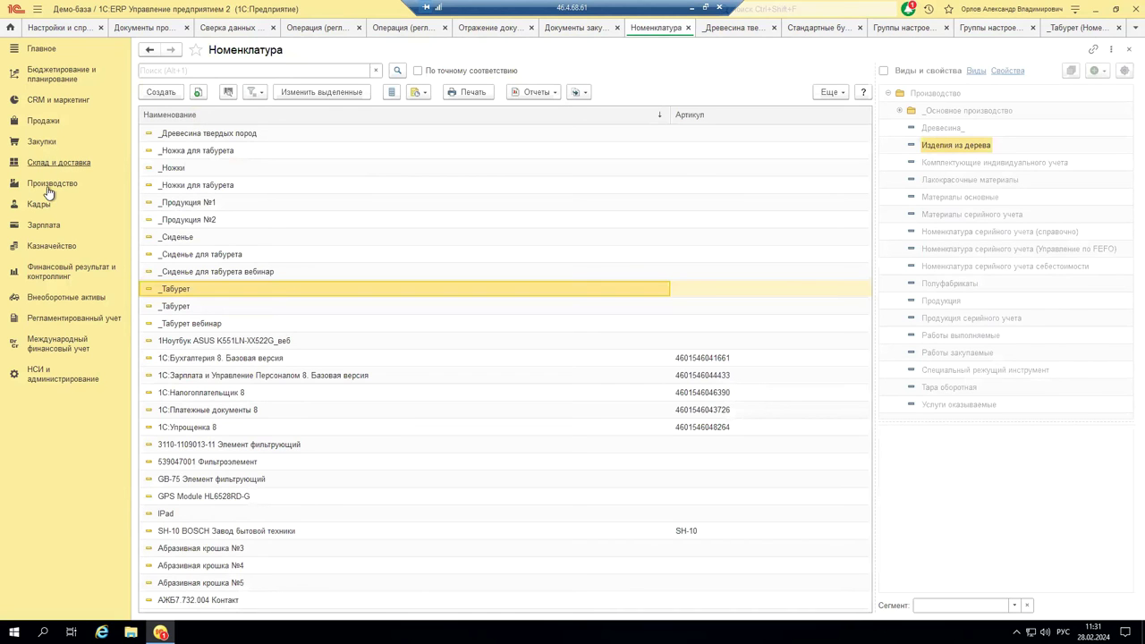
{"action": "left_click", "coordinate": [41, 120]}
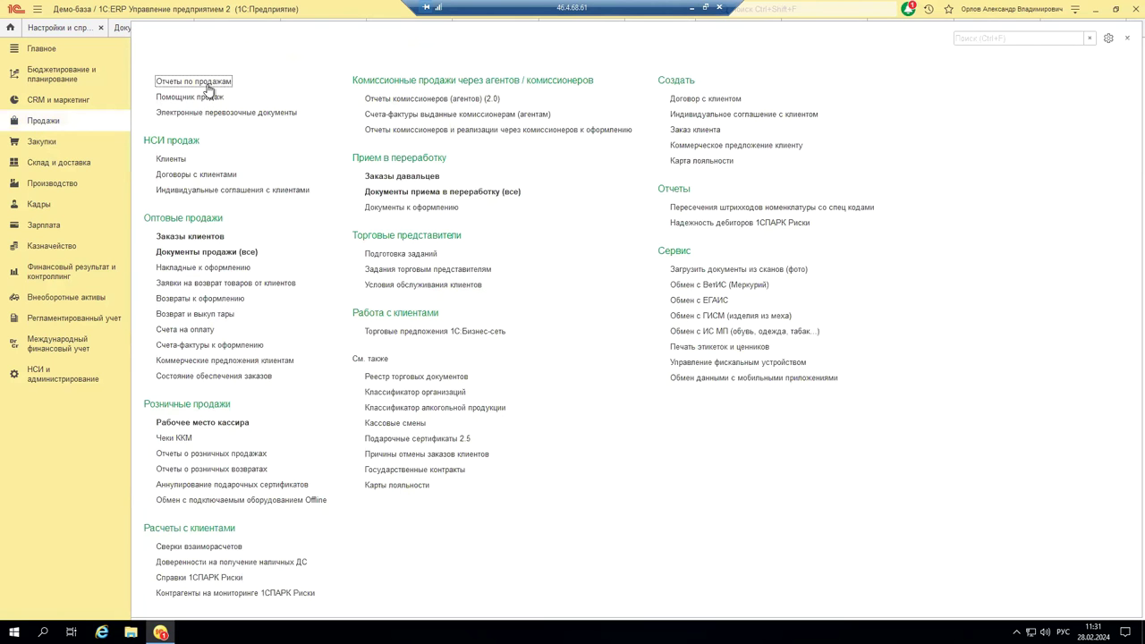
{"action": "left_click", "coordinate": [217, 252]}
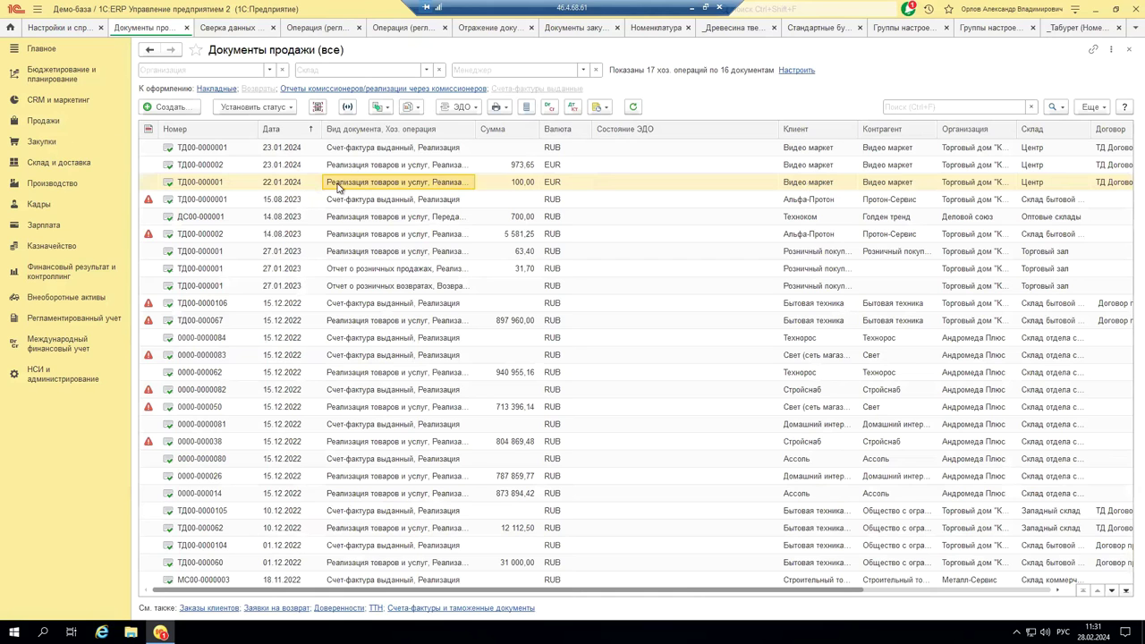
Open the sale of goods and services dated 23.01.2024 for 973,65 EUR, review its additional details and show its regulated accounting entries
{"action": "left_click", "coordinate": [446, 168]}
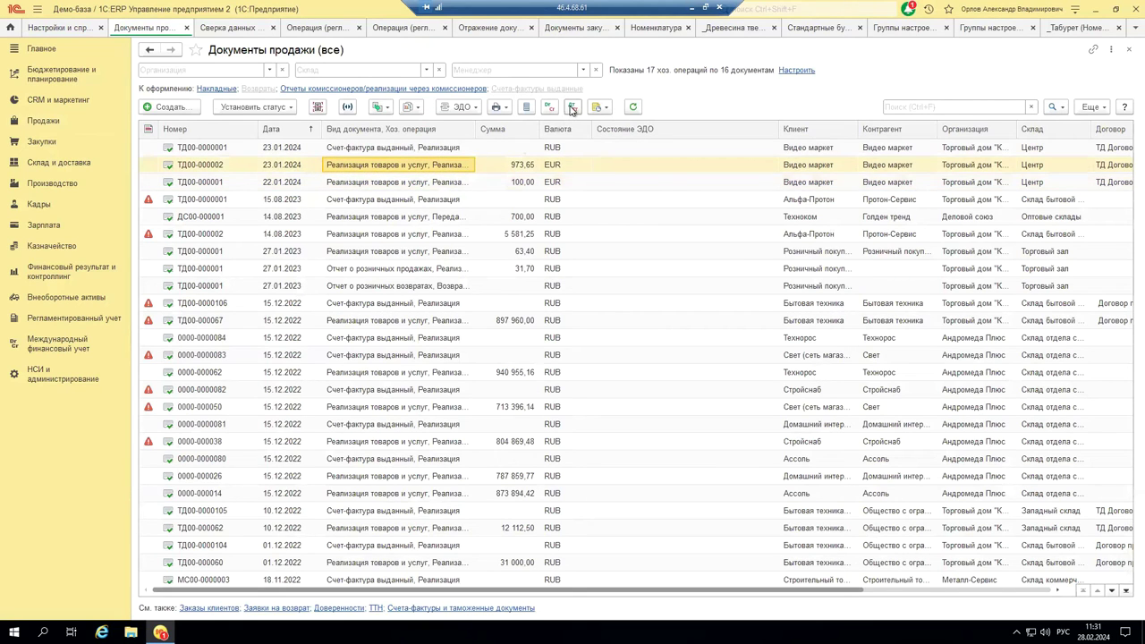
{"action": "double_click", "coordinate": [525, 157]}
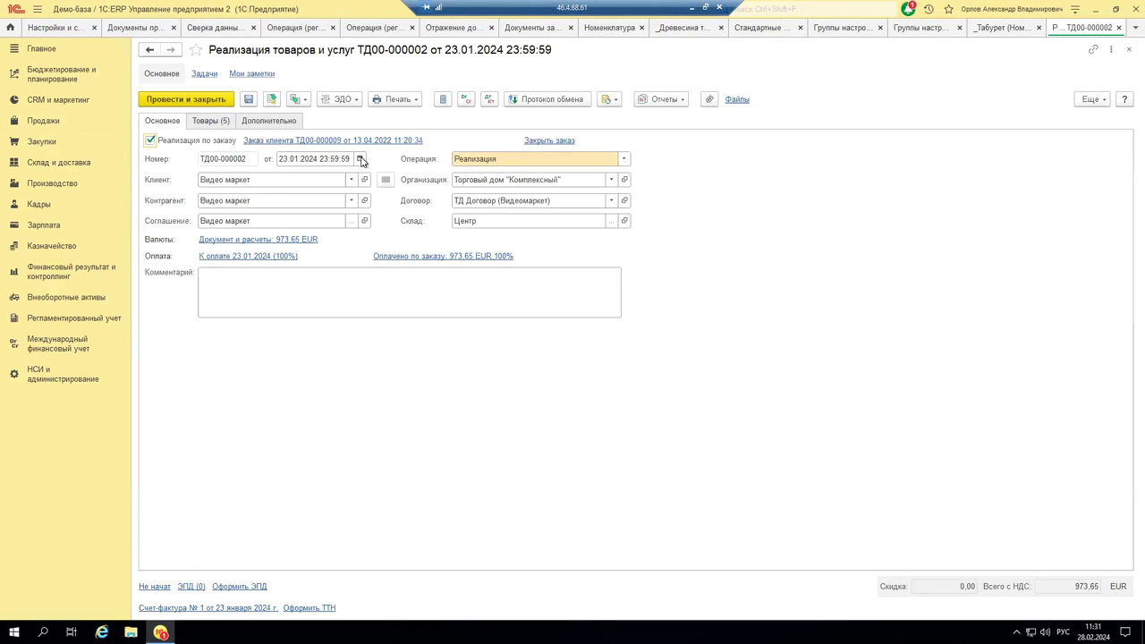
{"action": "left_click", "coordinate": [271, 125]}
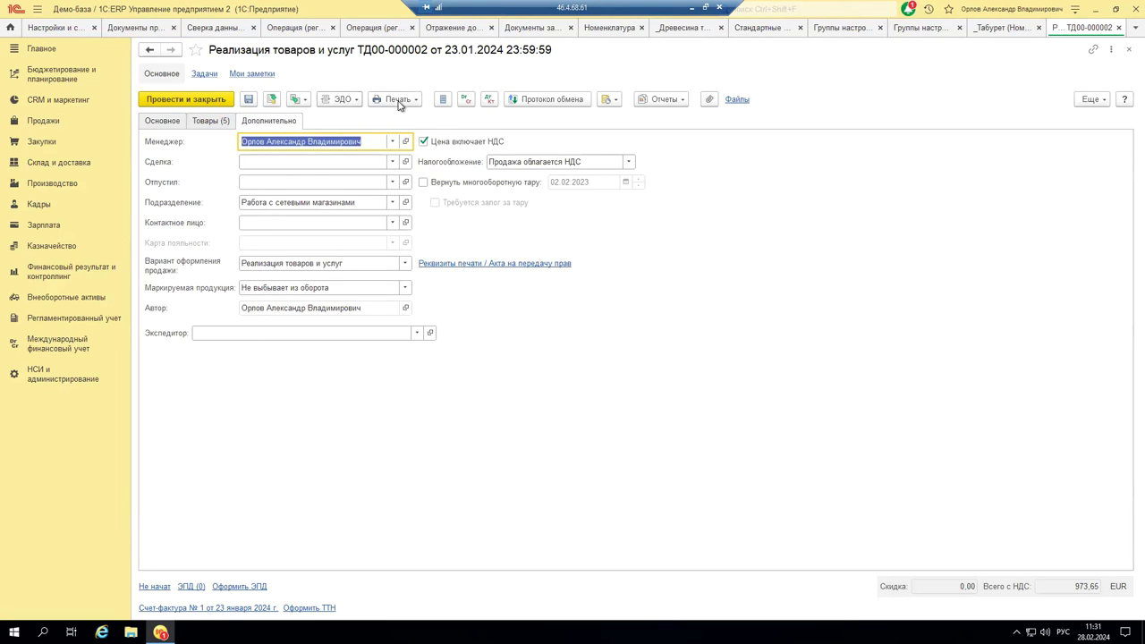
{"action": "left_click", "coordinate": [485, 100]}
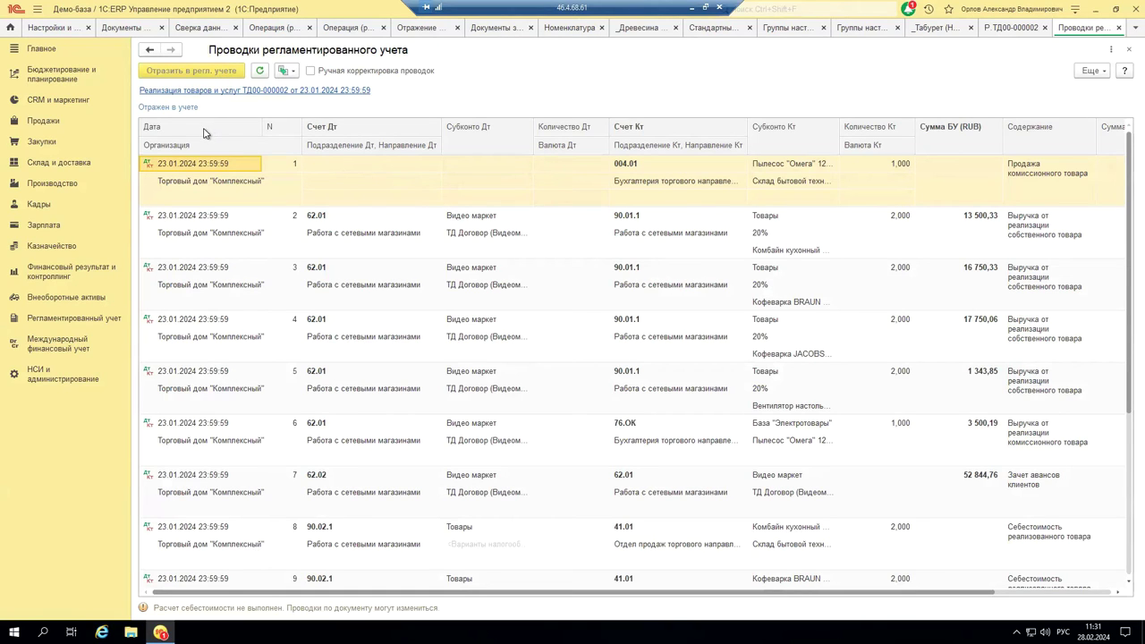
Enable manual correction of the entries and set the debit account of entry 2 to 76.01.1
{"action": "left_click", "coordinate": [310, 71]}
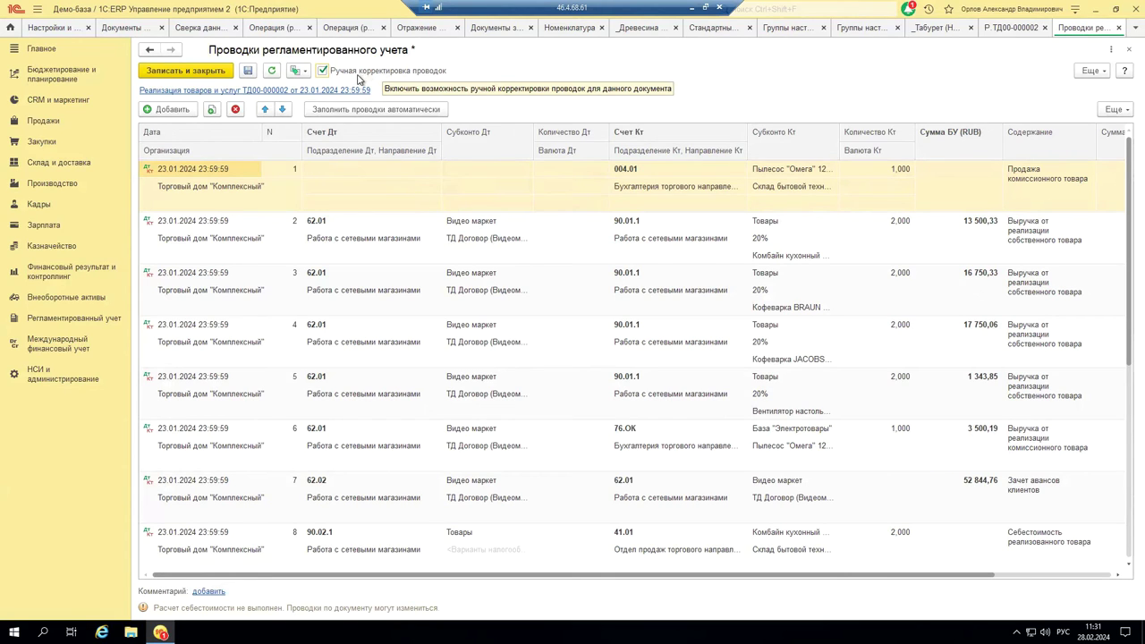
{"action": "double_click", "coordinate": [325, 220]}
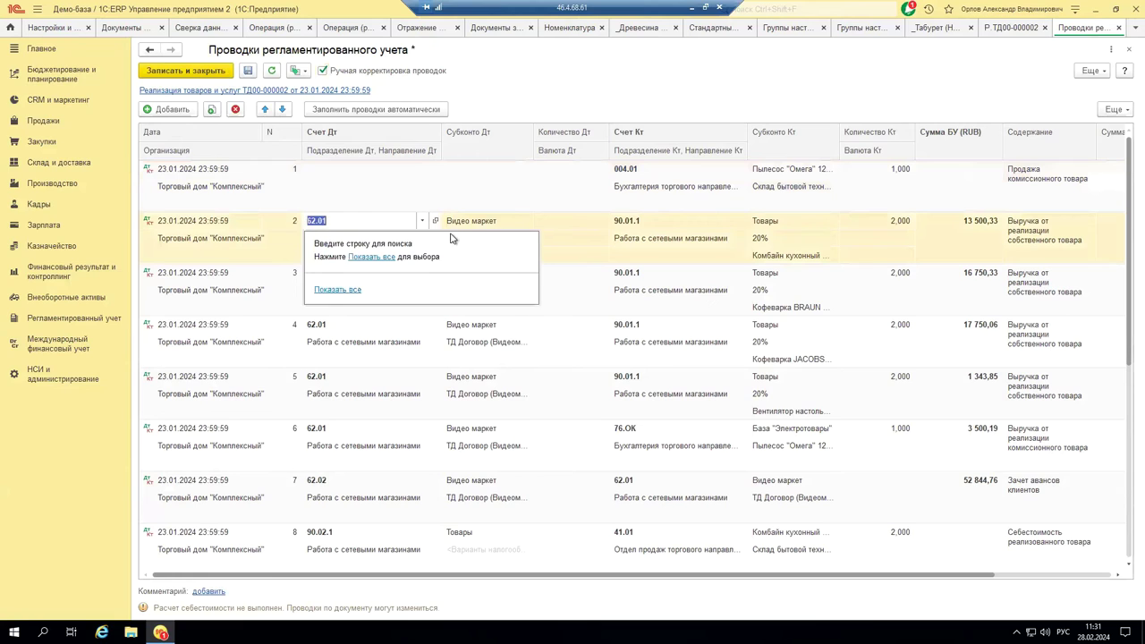
{"action": "left_click", "coordinate": [363, 220]}
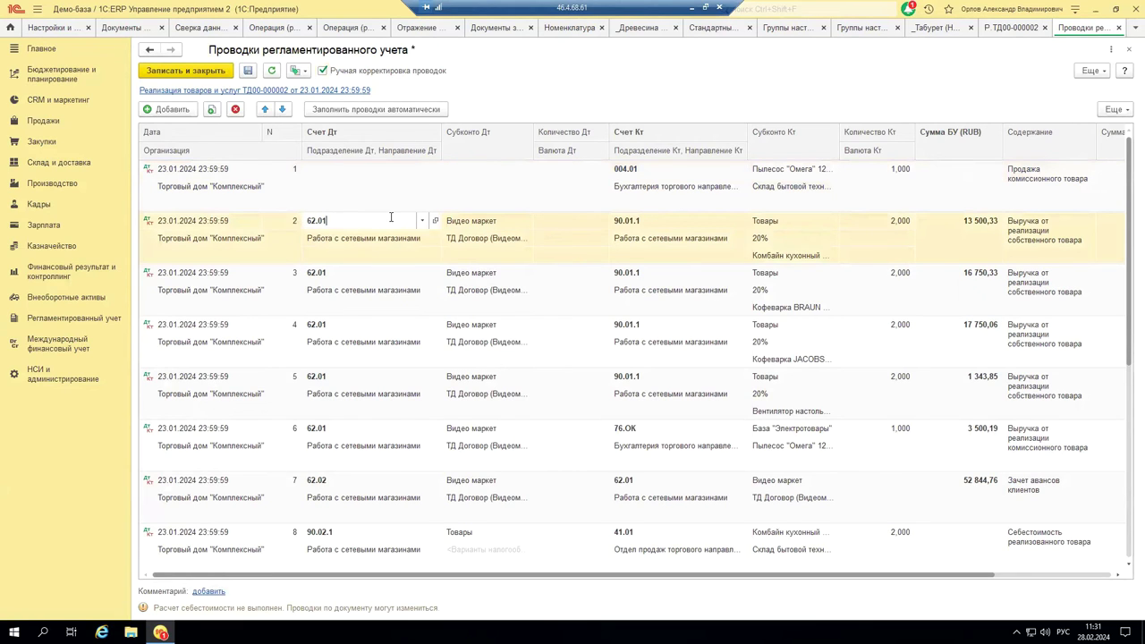
{"action": "key", "text": "BackSpace"}
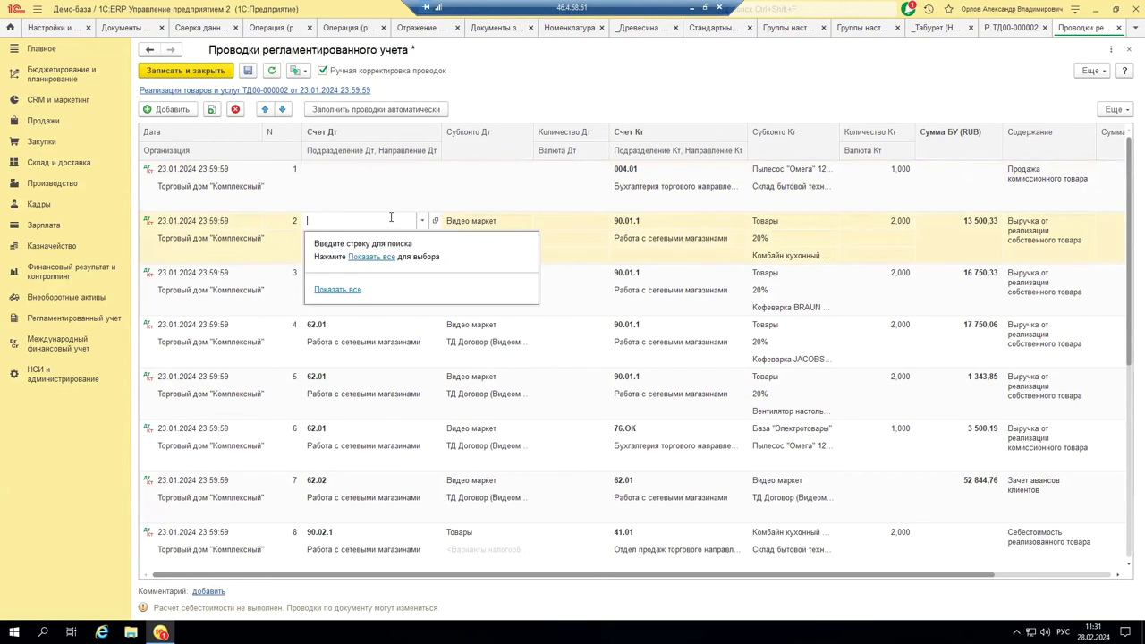
{"action": "type", "text": "76"}
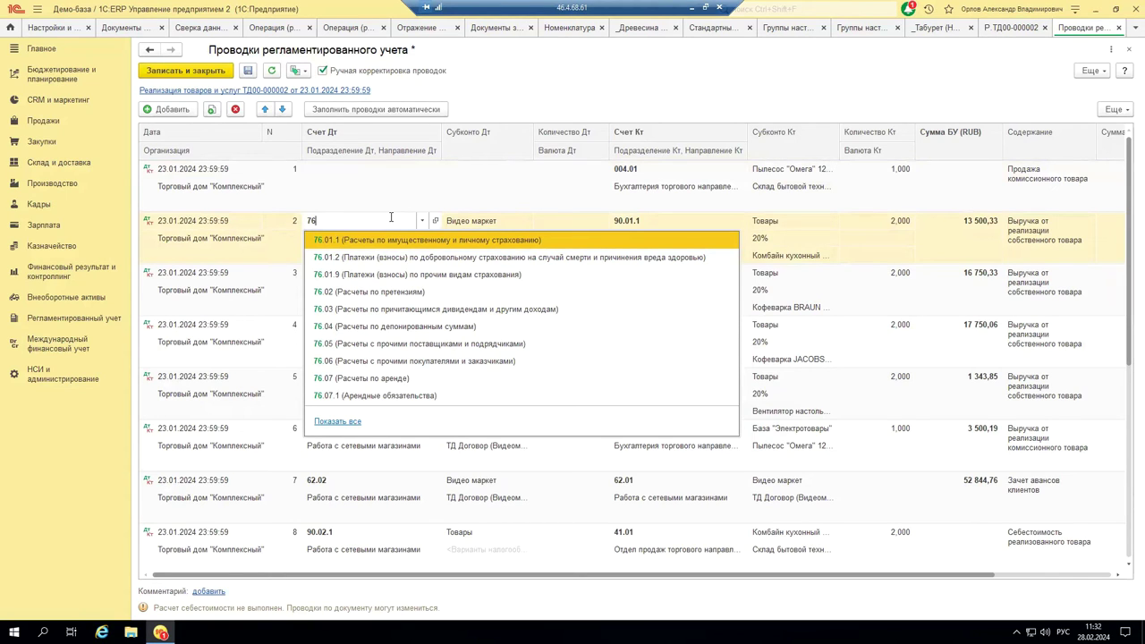
{"action": "left_click", "coordinate": [328, 240]}
{"action": "left_click", "coordinate": [382, 258]}
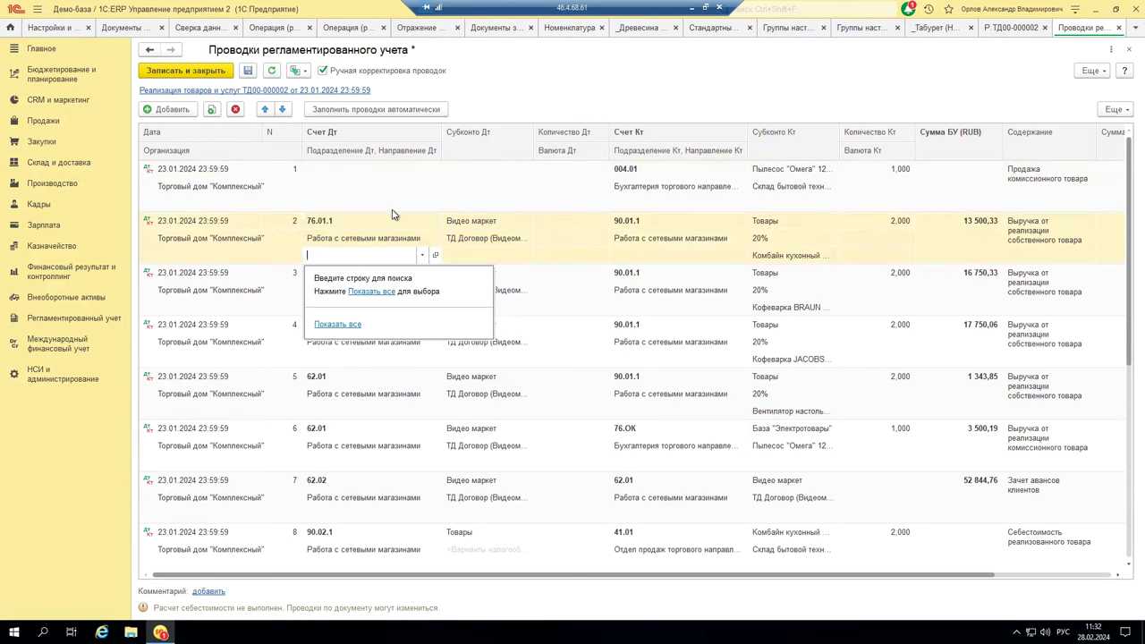
Save and close the corrected entries, leaving the manual correction comment empty
{"action": "left_click", "coordinate": [198, 76]}
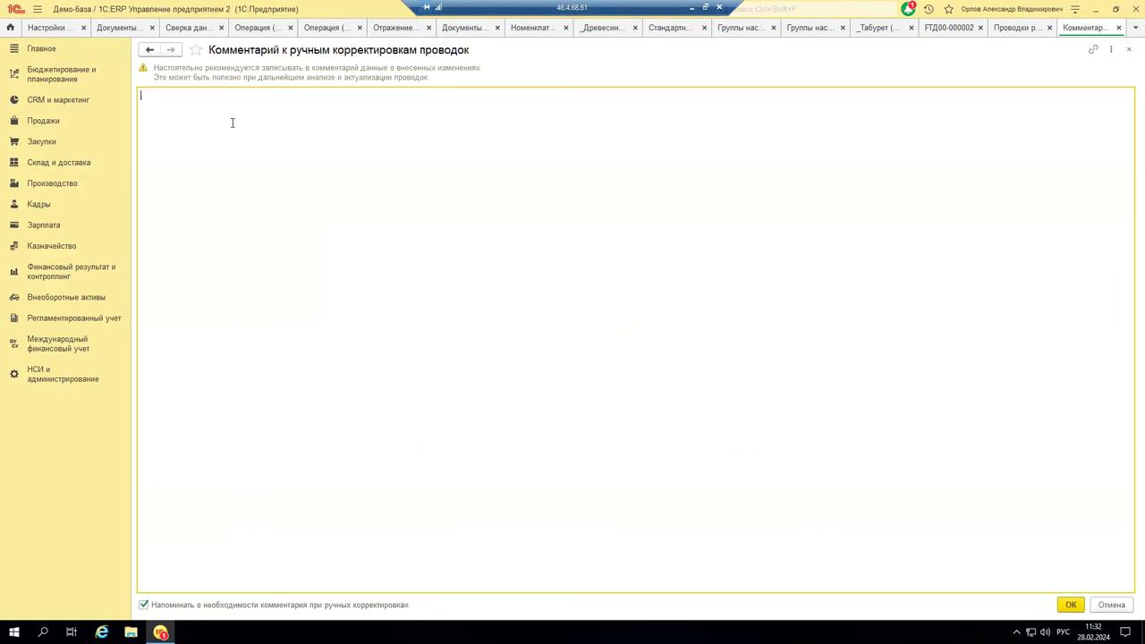
{"action": "left_click", "coordinate": [1118, 28]}
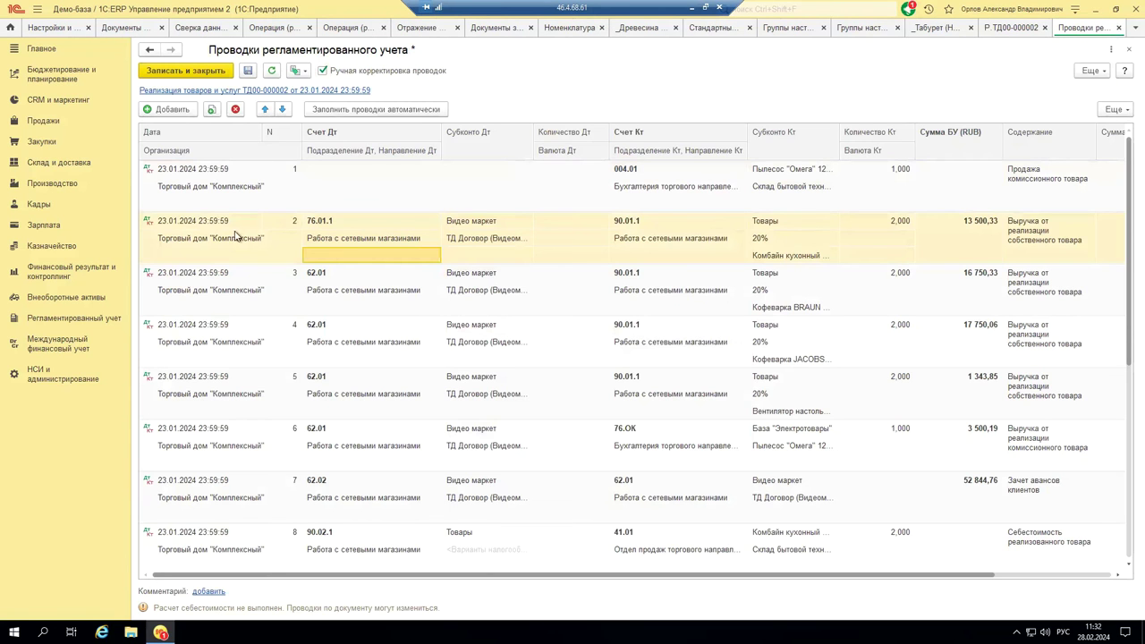
{"action": "left_click", "coordinate": [202, 73]}
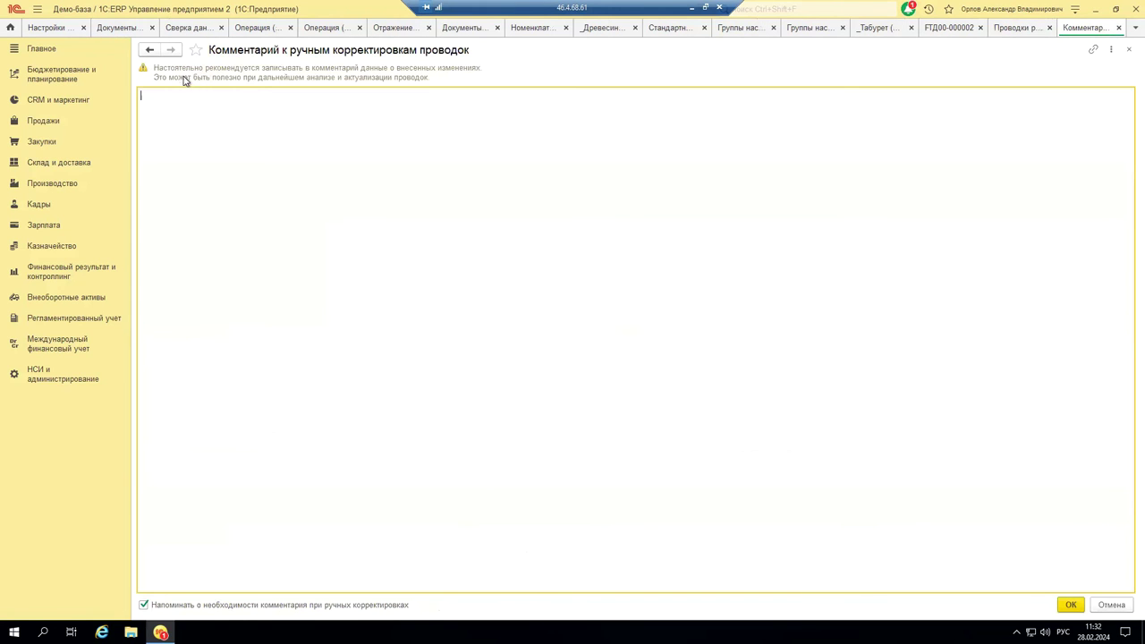
{"action": "left_click", "coordinate": [1069, 606]}
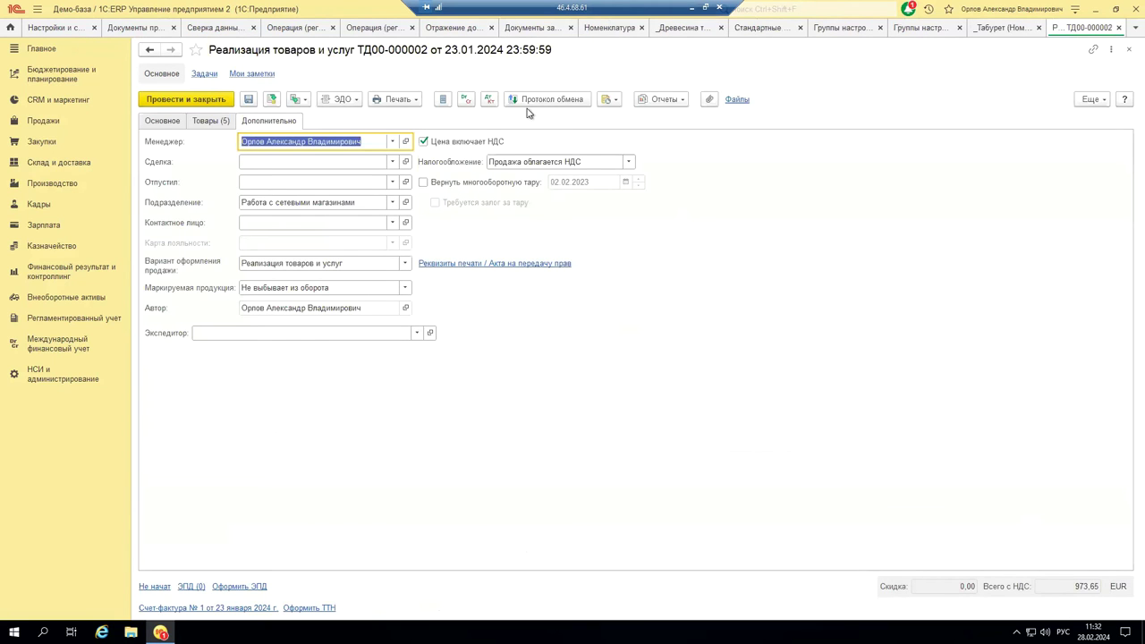
Reopen the sale's regulated accounting entries to check the manual correction, then close the entries and the document
{"action": "left_click", "coordinate": [488, 101]}
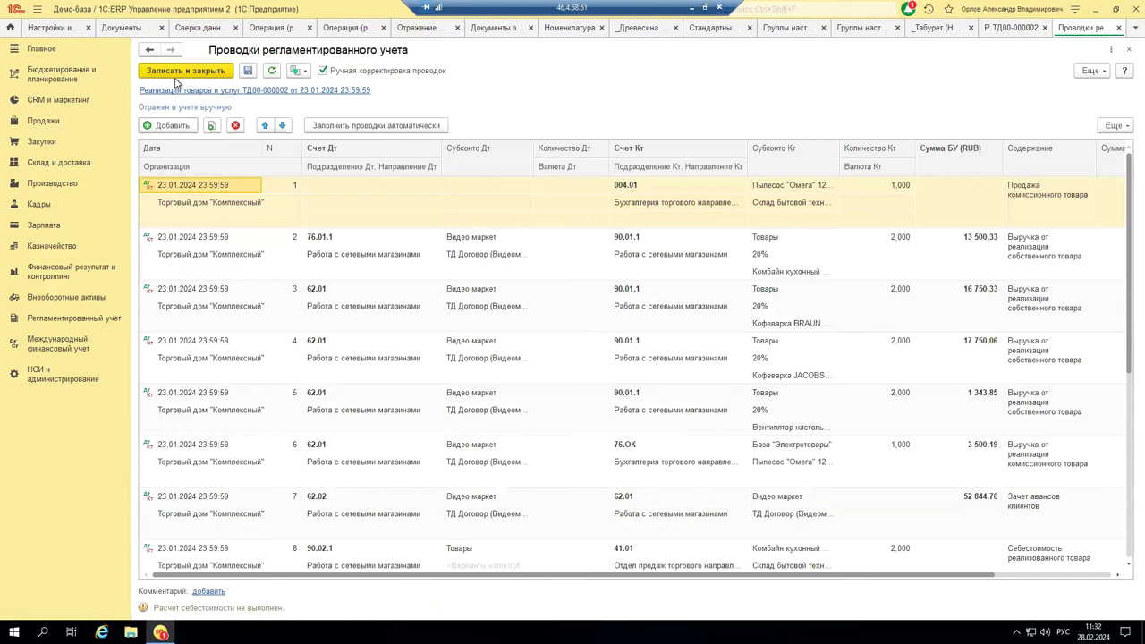
{"action": "left_click", "coordinate": [1126, 52]}
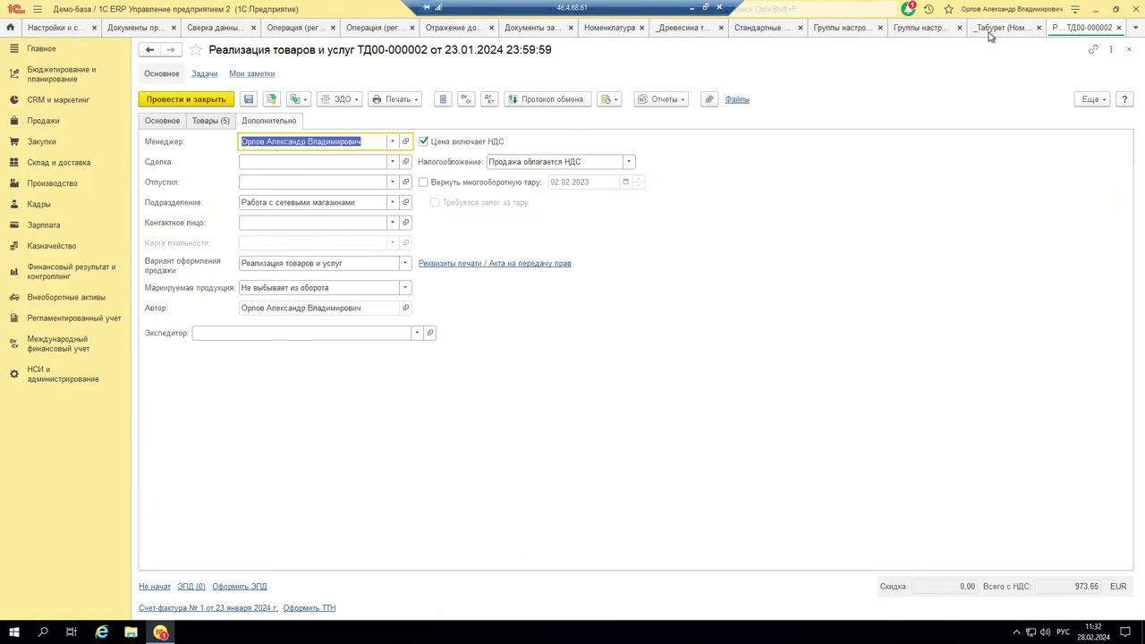
{"action": "left_click", "coordinate": [1118, 27]}
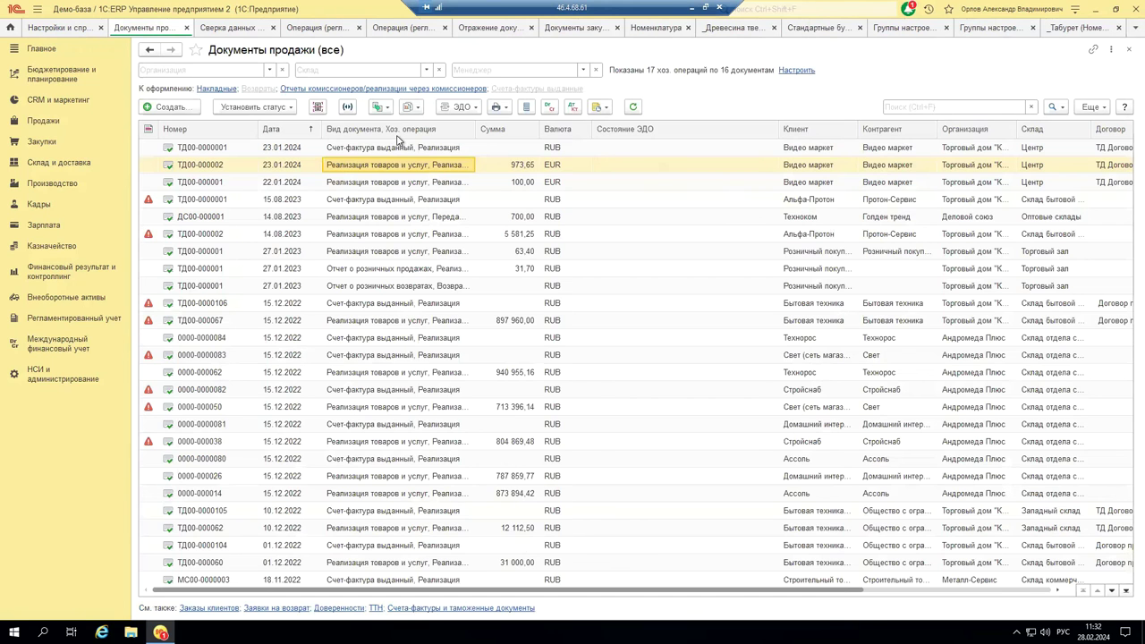
Reopen the 23.01.2024 sale for 973,65 EUR and set the quantity of "Вентилятор настольный" in its goods to 1
{"action": "double_click", "coordinate": [387, 169]}
{"action": "left_click", "coordinate": [211, 122]}
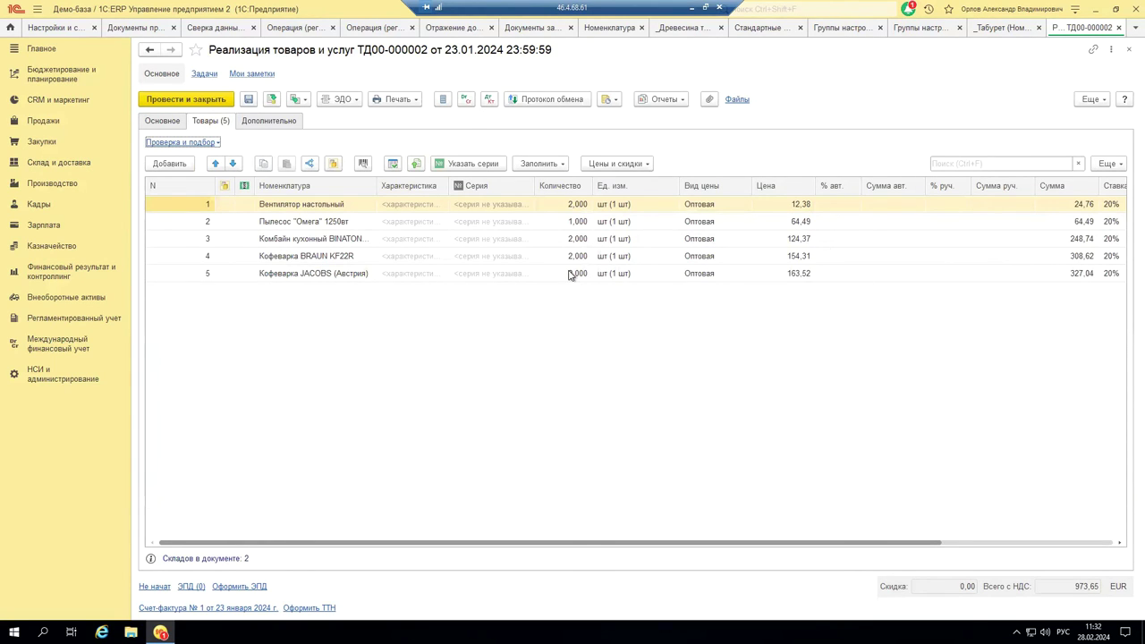
{"action": "double_click", "coordinate": [566, 205]}
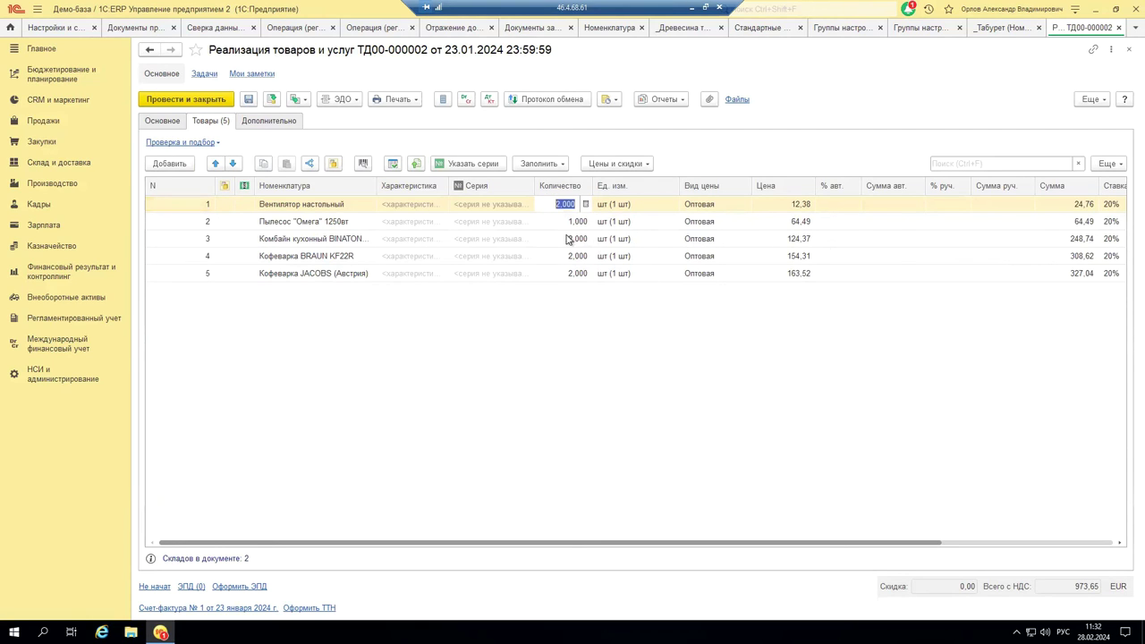
{"action": "left_click", "coordinate": [795, 209]}
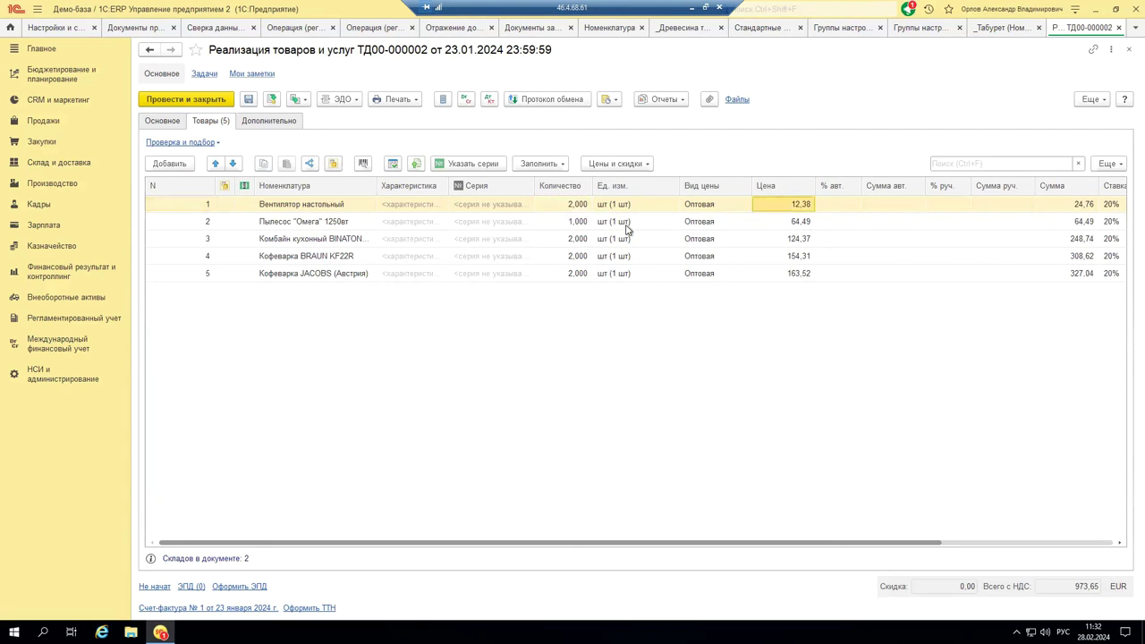
{"action": "double_click", "coordinate": [542, 208]}
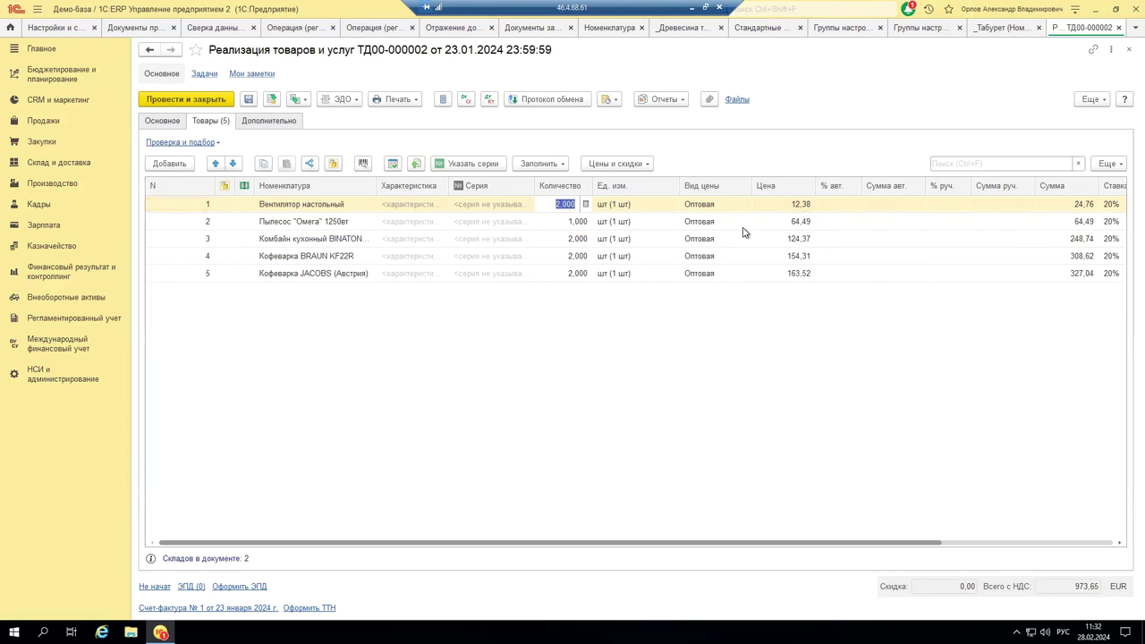
{"action": "type", "text": "1"}
{"action": "key", "text": "Return"}
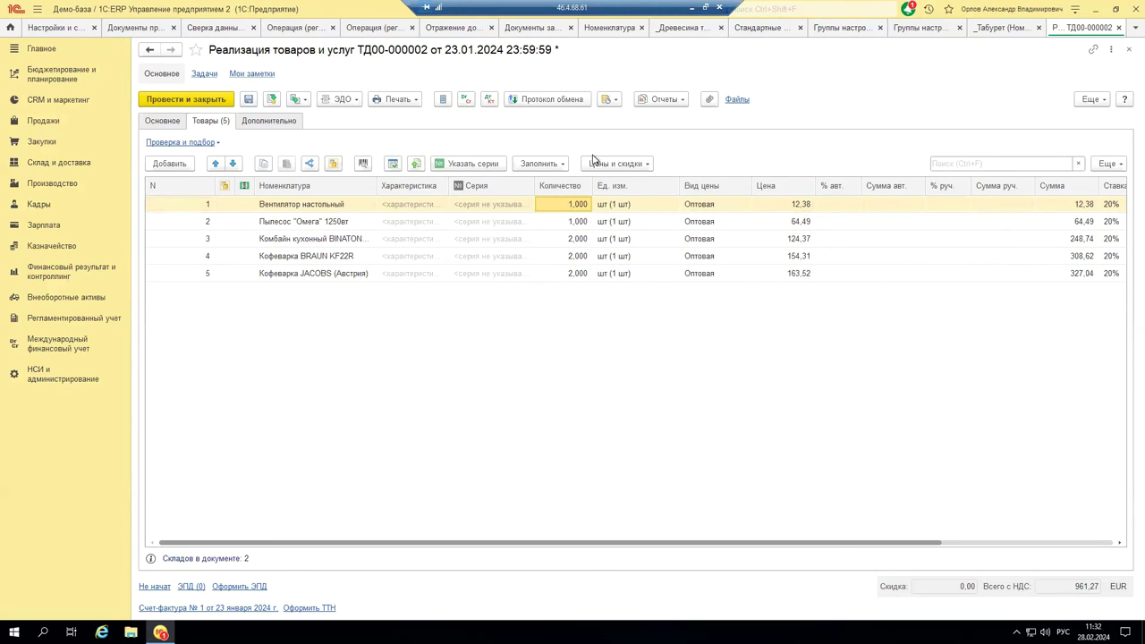
Post the sale document, open its regulated accounting entries, and compare them with the document
{"action": "left_click", "coordinate": [271, 98]}
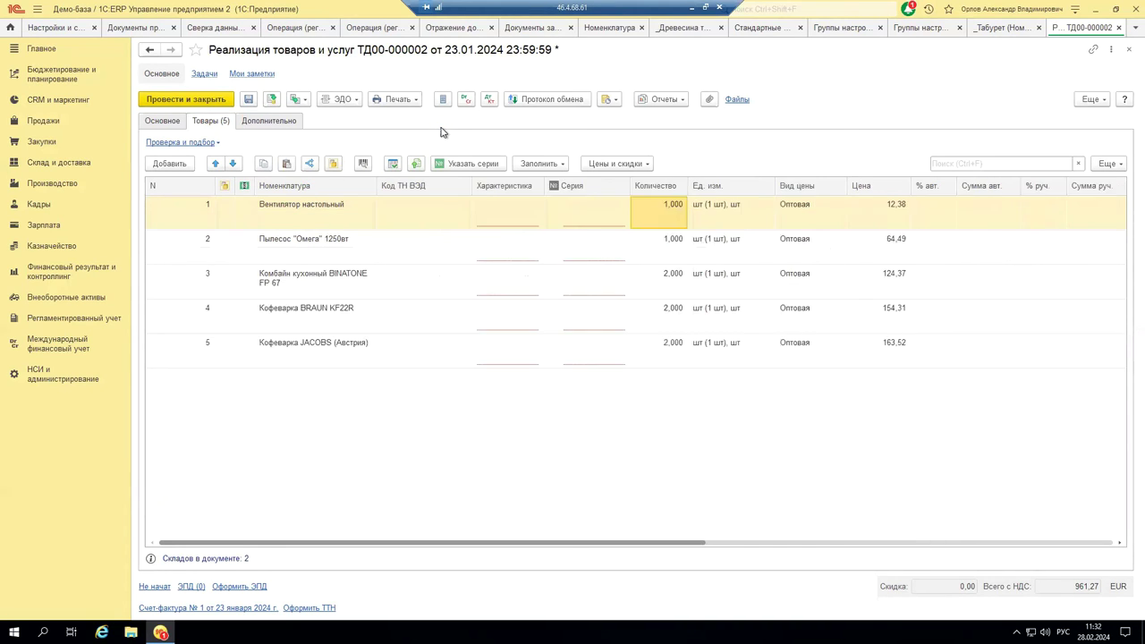
{"action": "left_click", "coordinate": [488, 99]}
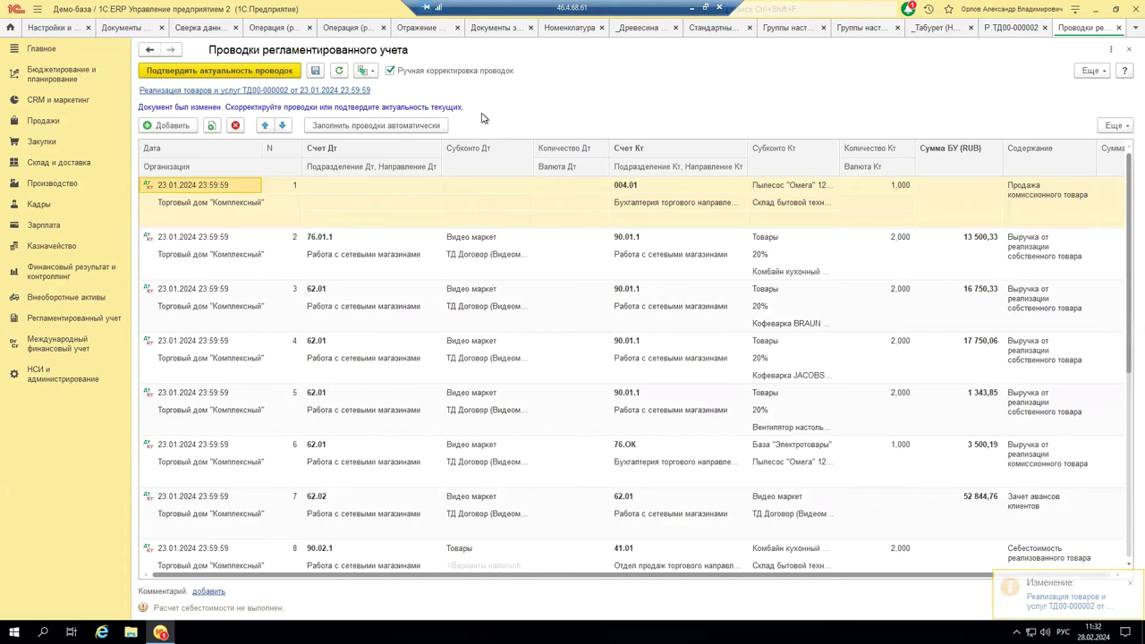
{"action": "left_click", "coordinate": [1008, 28]}
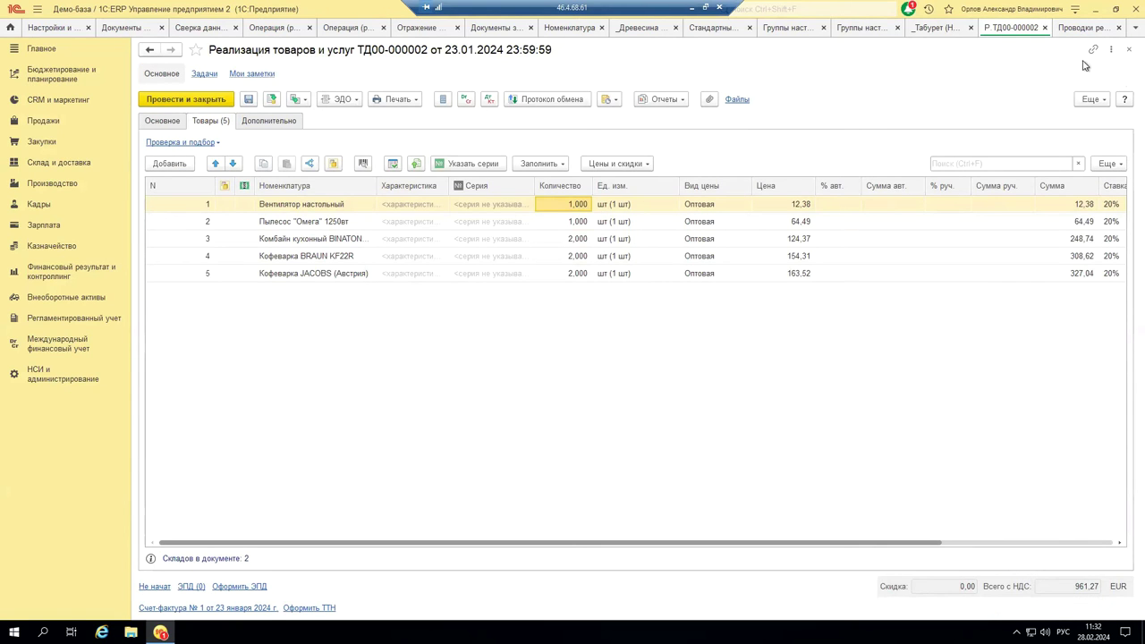
{"action": "left_click", "coordinate": [1084, 28]}
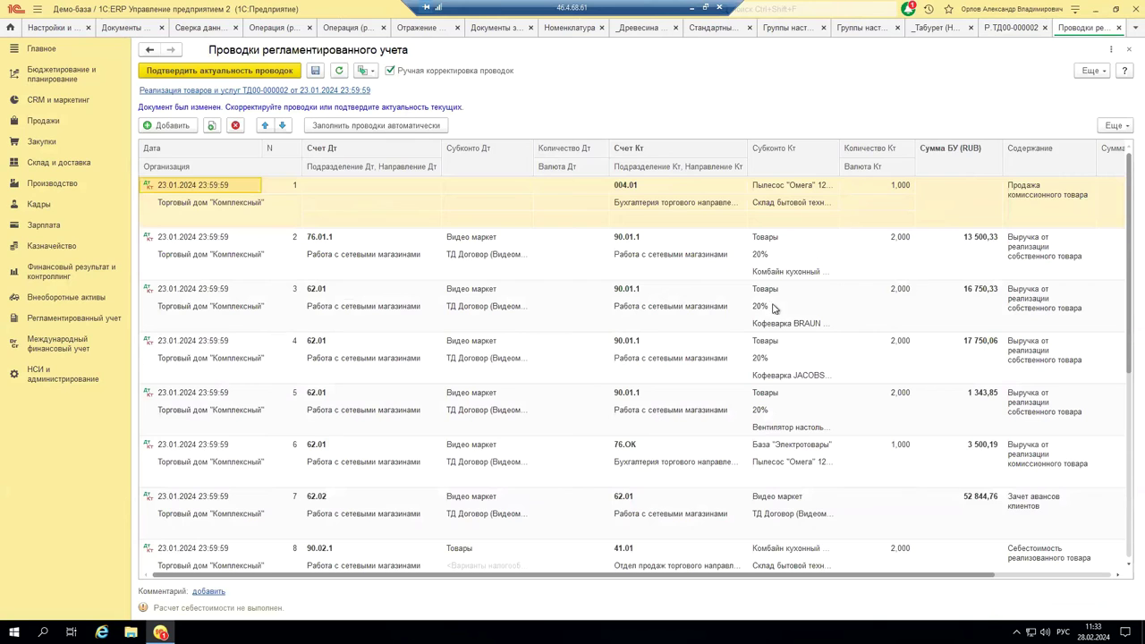
Set the credit quantity of entry 11 for "Вентилятор настольный" to 1
{"action": "left_click", "coordinate": [506, 390]}
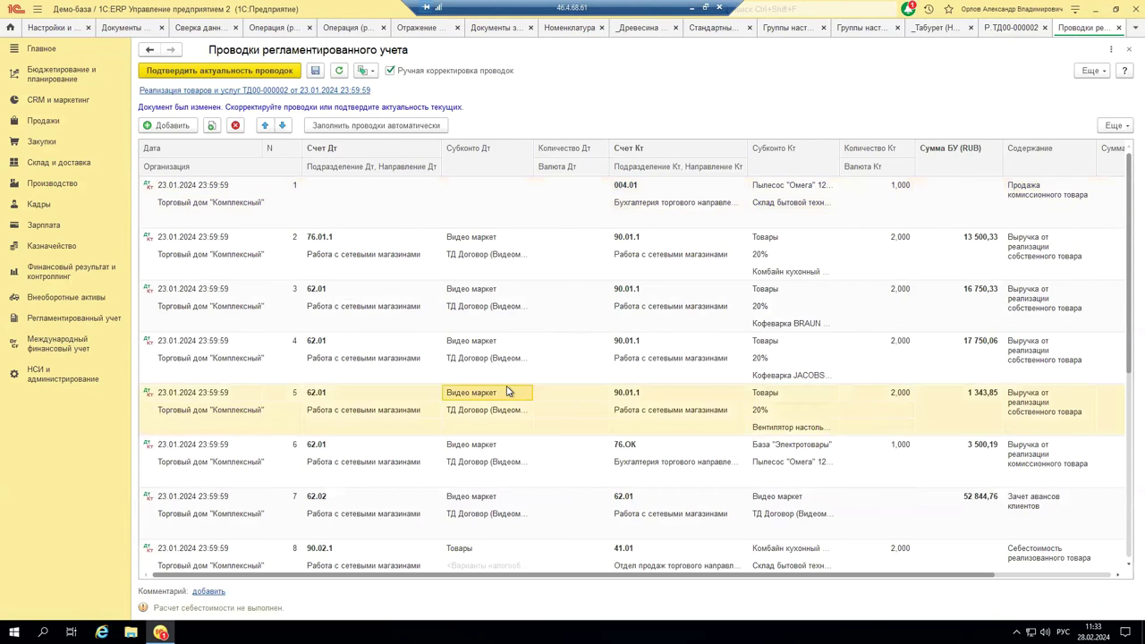
{"action": "scroll", "coordinate": [506, 391], "scroll_direction": "down", "scroll_amount": 3}
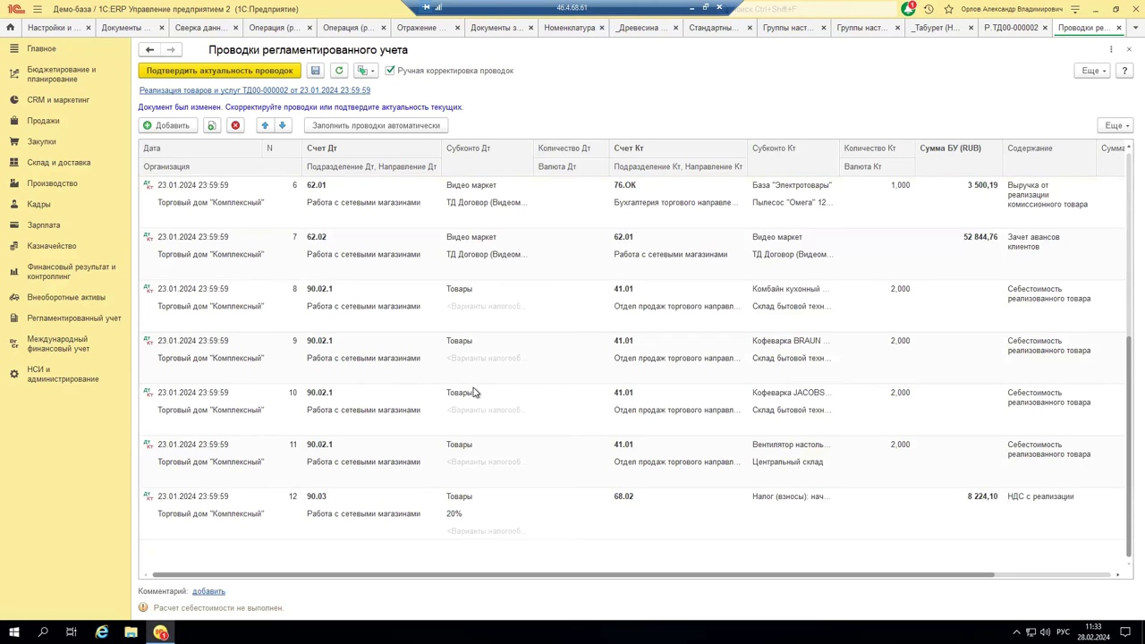
{"action": "left_click", "coordinate": [474, 392]}
{"action": "left_click", "coordinate": [792, 447]}
{"action": "left_click", "coordinate": [901, 445]}
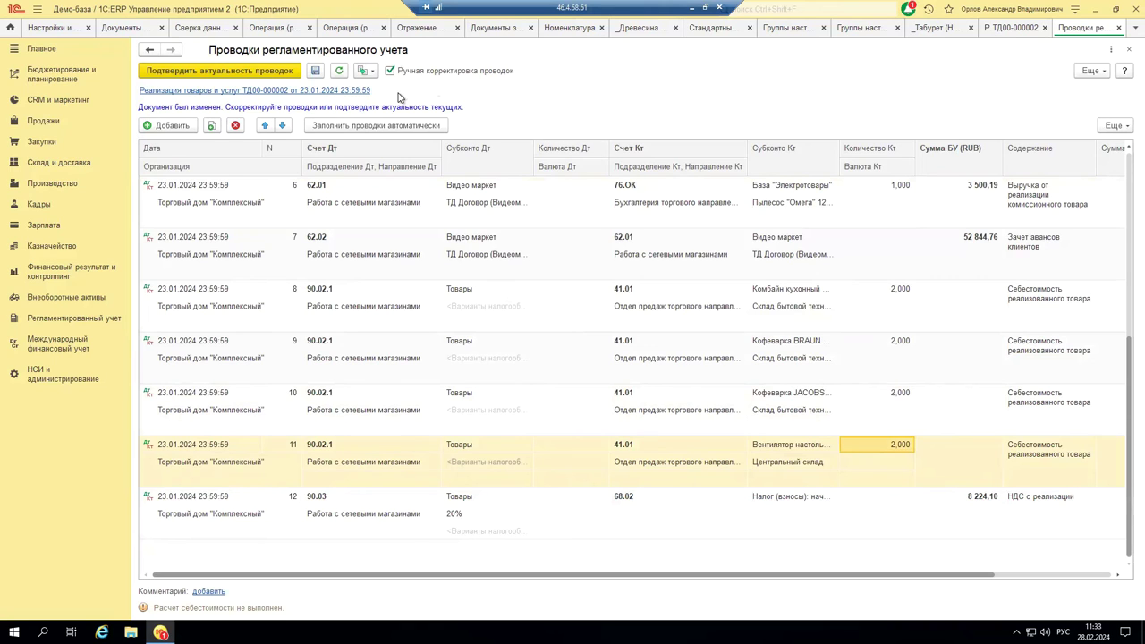
{"action": "double_click", "coordinate": [882, 448]}
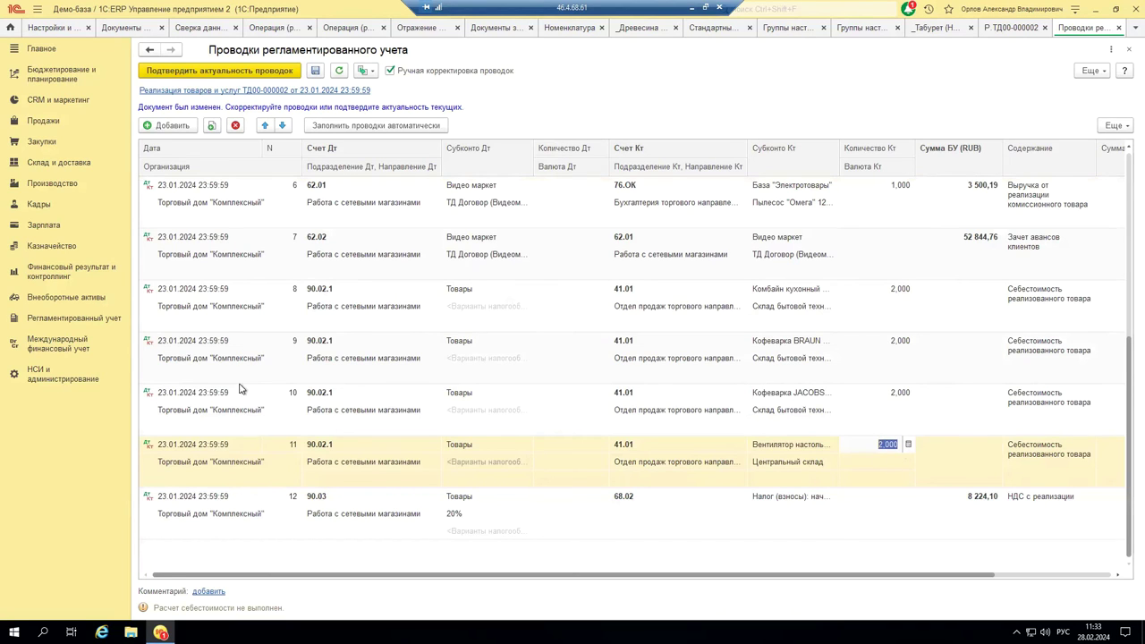
{"action": "left_click", "coordinate": [248, 244]}
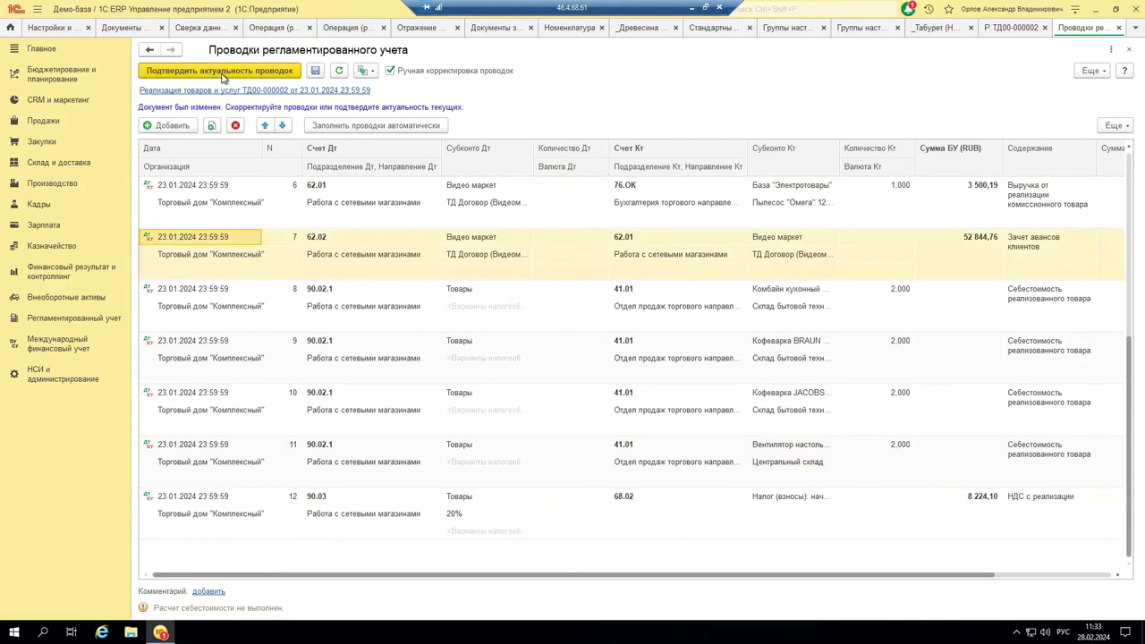
{"action": "double_click", "coordinate": [859, 443]}
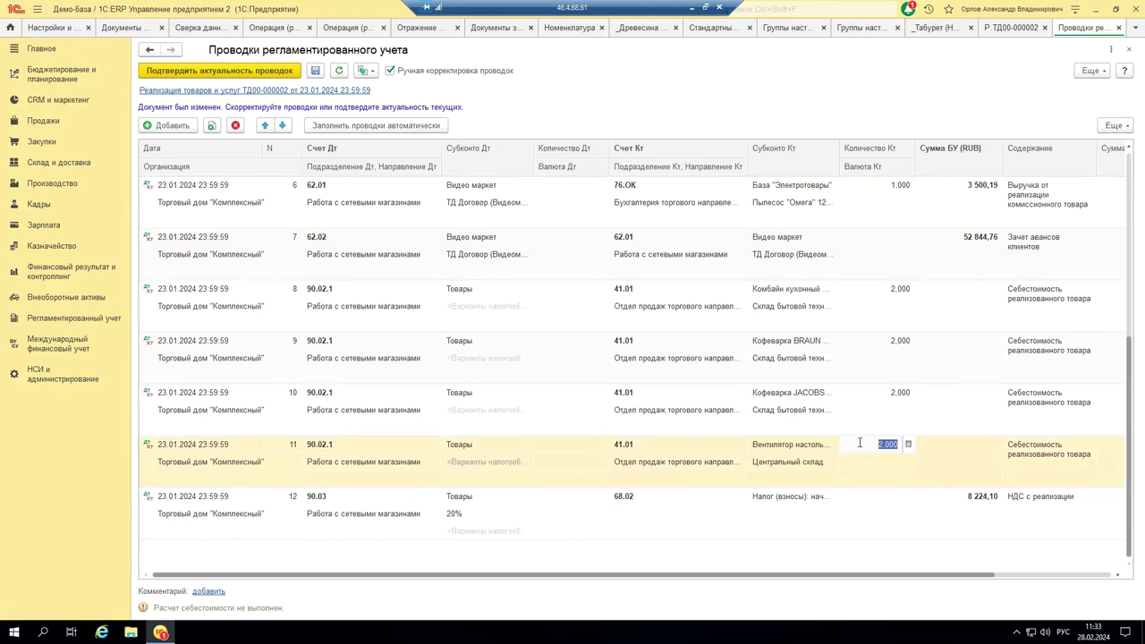
{"action": "type", "text": "1"}
{"action": "key", "text": "Return"}
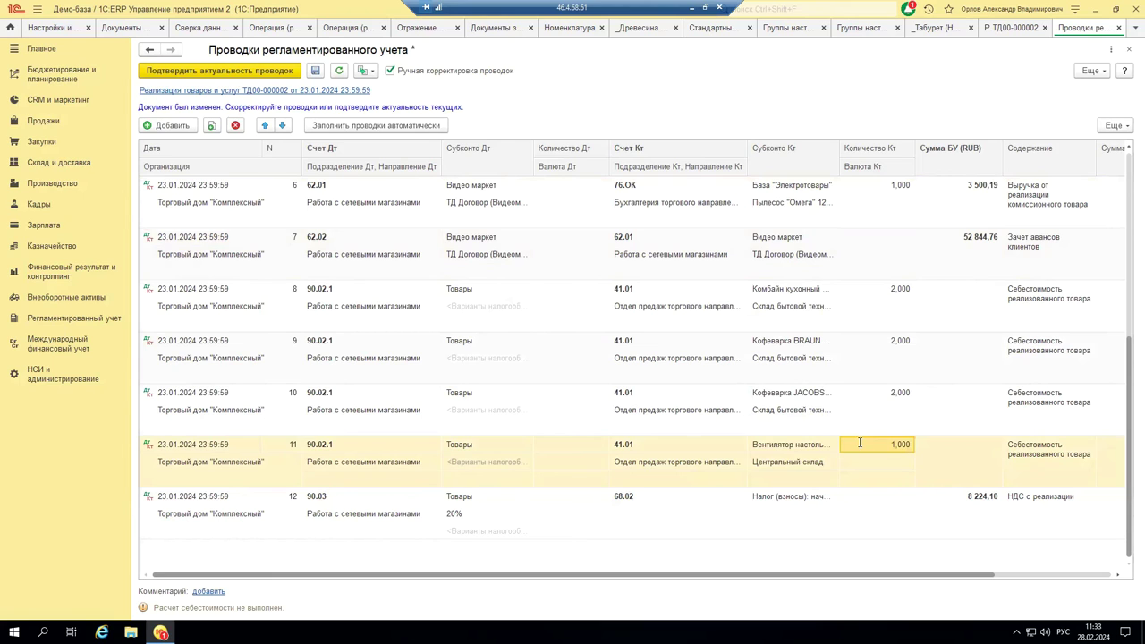
Confirm that the sale's entries are up to date, leaving the manual correction comment empty
{"action": "left_click", "coordinate": [229, 78]}
{"action": "left_click", "coordinate": [552, 342]}
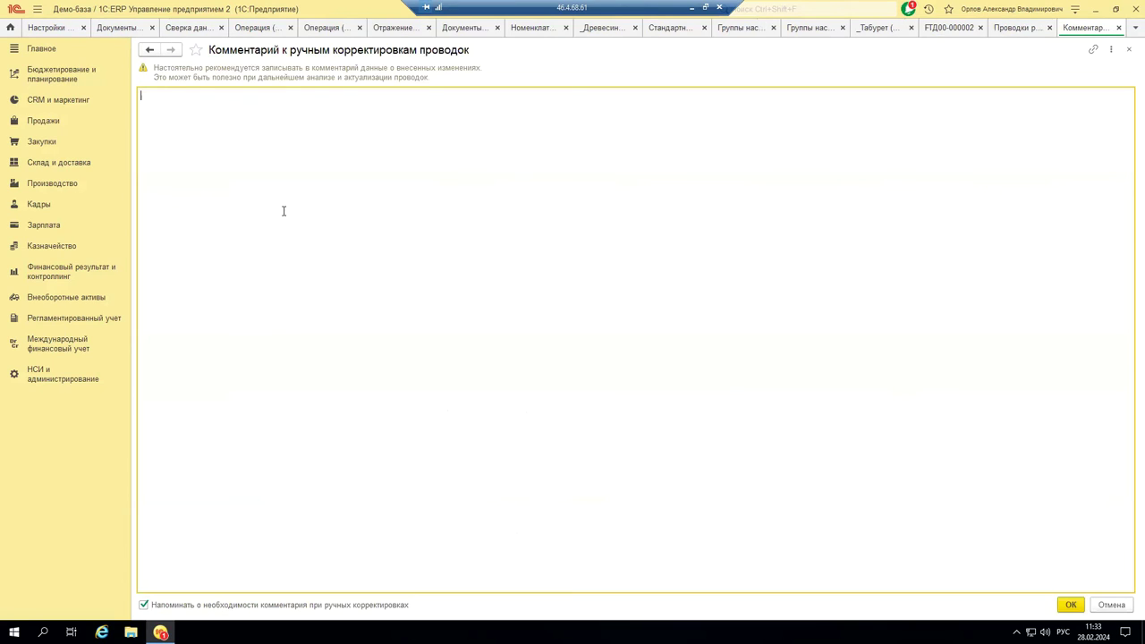
{"action": "left_click", "coordinate": [1066, 605]}
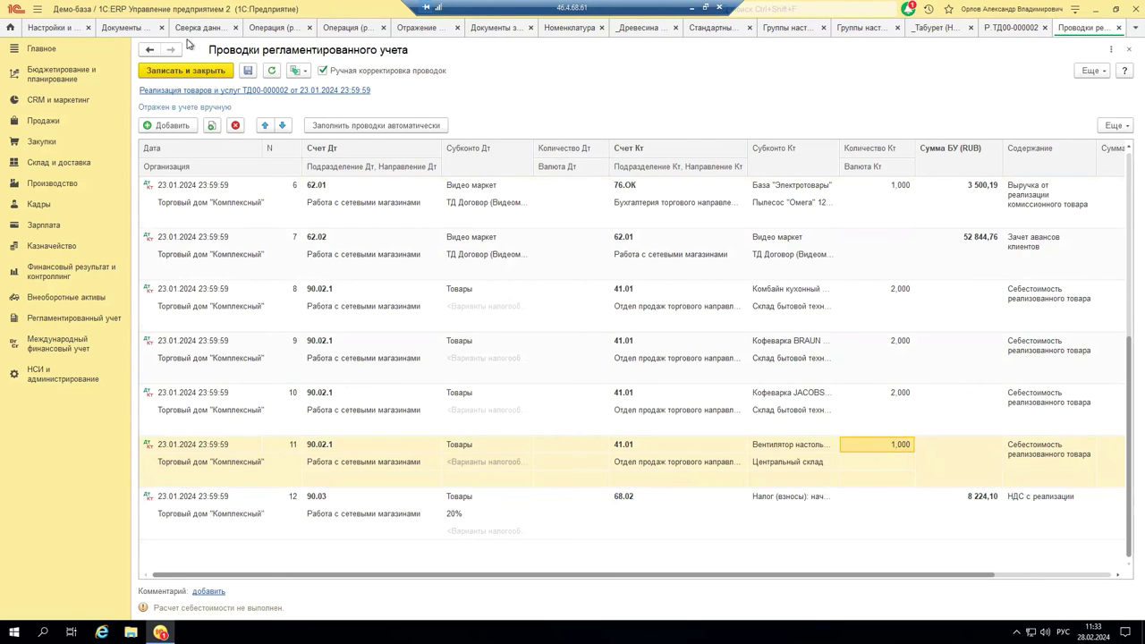
Refill the sale's entries automatically, agreeing to delete the existing ones, and review the regenerated entries
{"action": "left_click", "coordinate": [383, 130]}
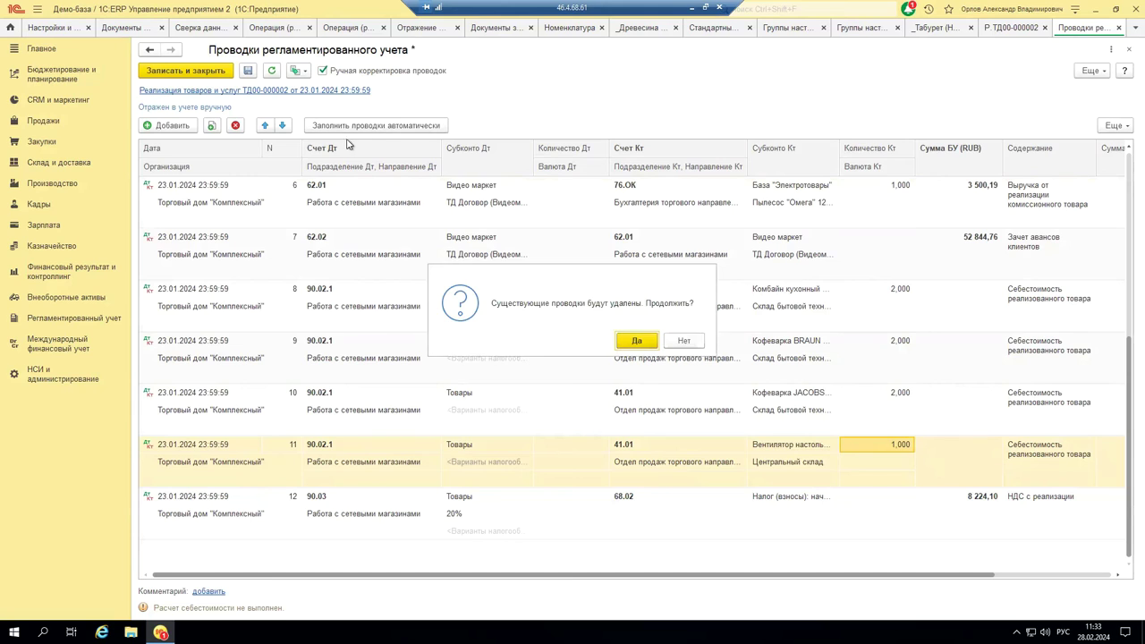
{"action": "left_click", "coordinate": [639, 342]}
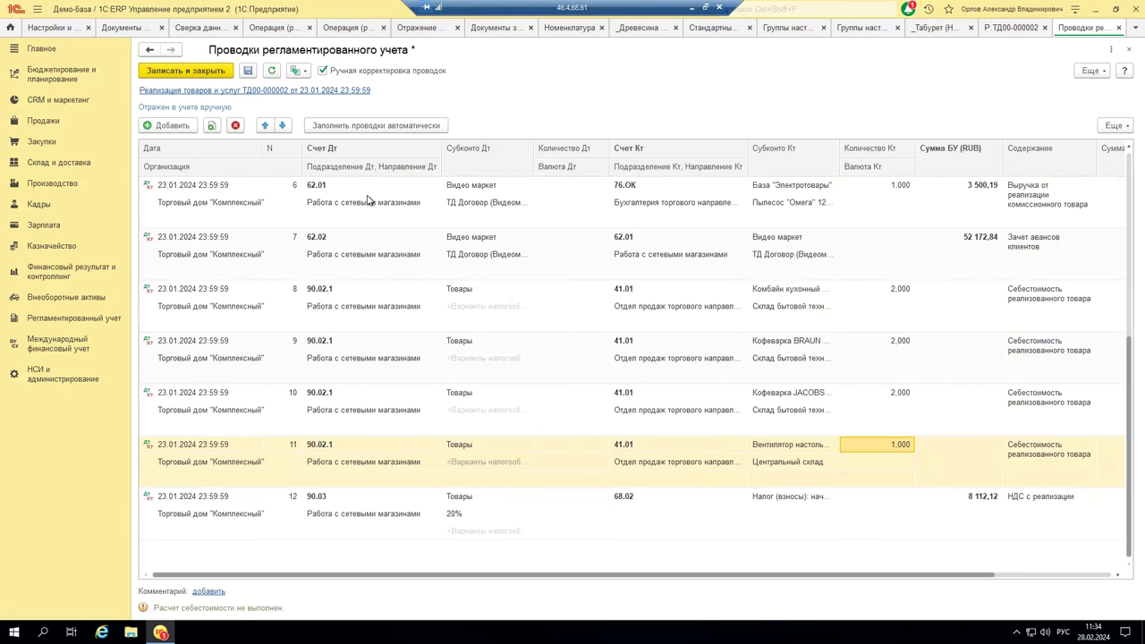
{"action": "scroll", "coordinate": [336, 371], "scroll_direction": "up", "scroll_amount": 5}
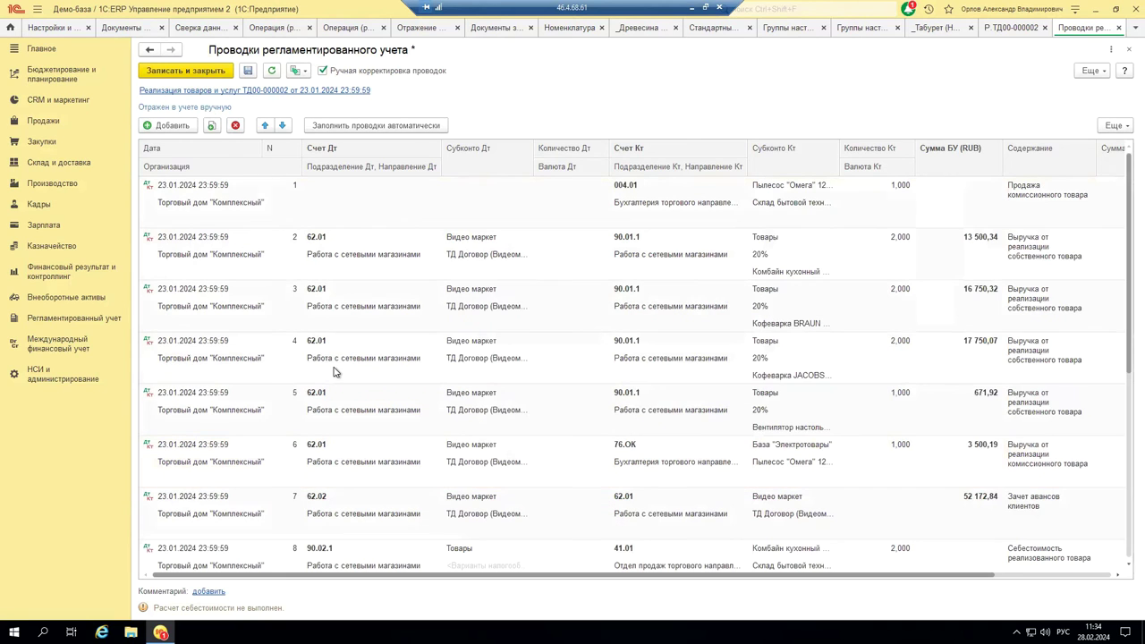
{"action": "scroll", "coordinate": [335, 371], "scroll_direction": "down", "scroll_amount": 5}
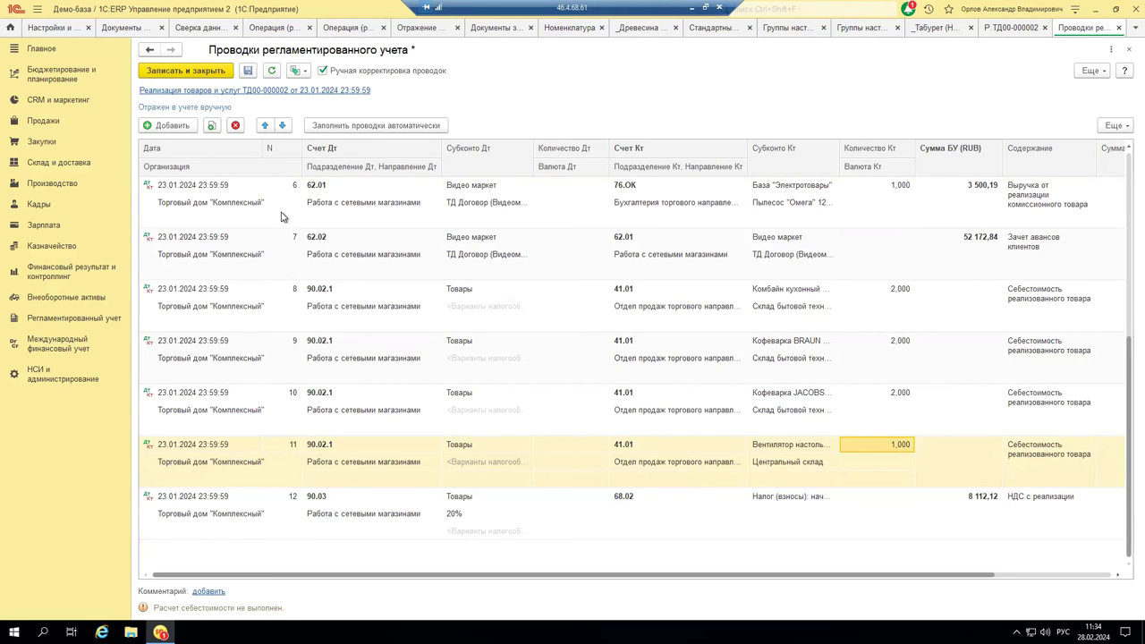
Save and close the refilled entries with an empty correction comment and close the sale document
{"action": "left_click", "coordinate": [231, 77]}
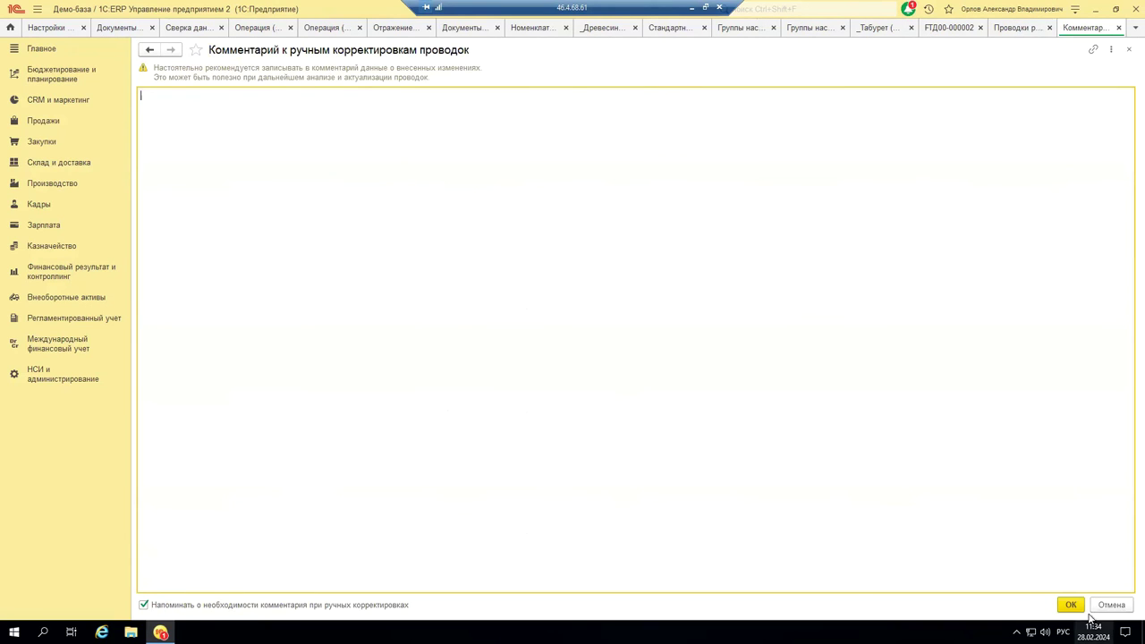
{"action": "left_click", "coordinate": [1077, 606]}
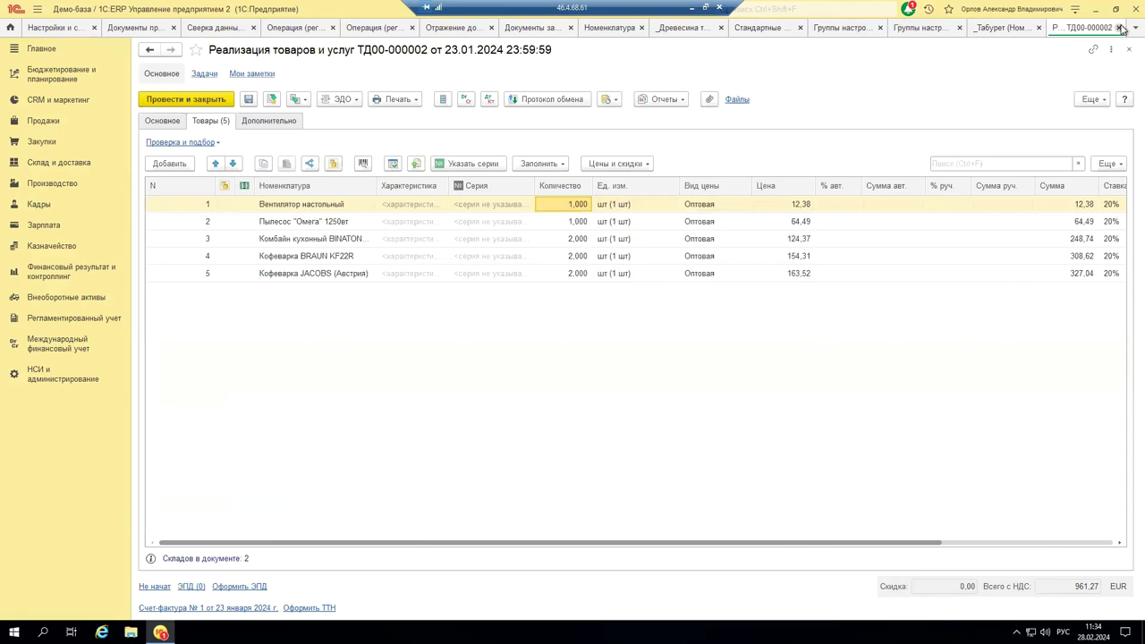
{"action": "left_click", "coordinate": [1119, 27]}
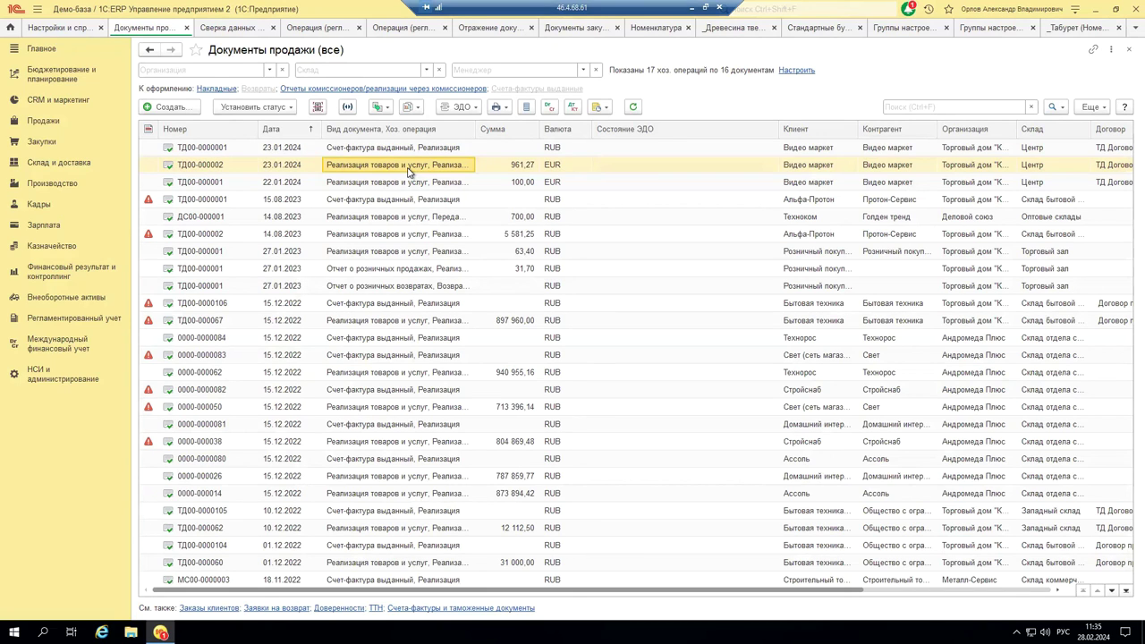
Create a new regulated accounting operation and add a first entry line to its accounting and tax entries
{"action": "left_click", "coordinate": [74, 319]}
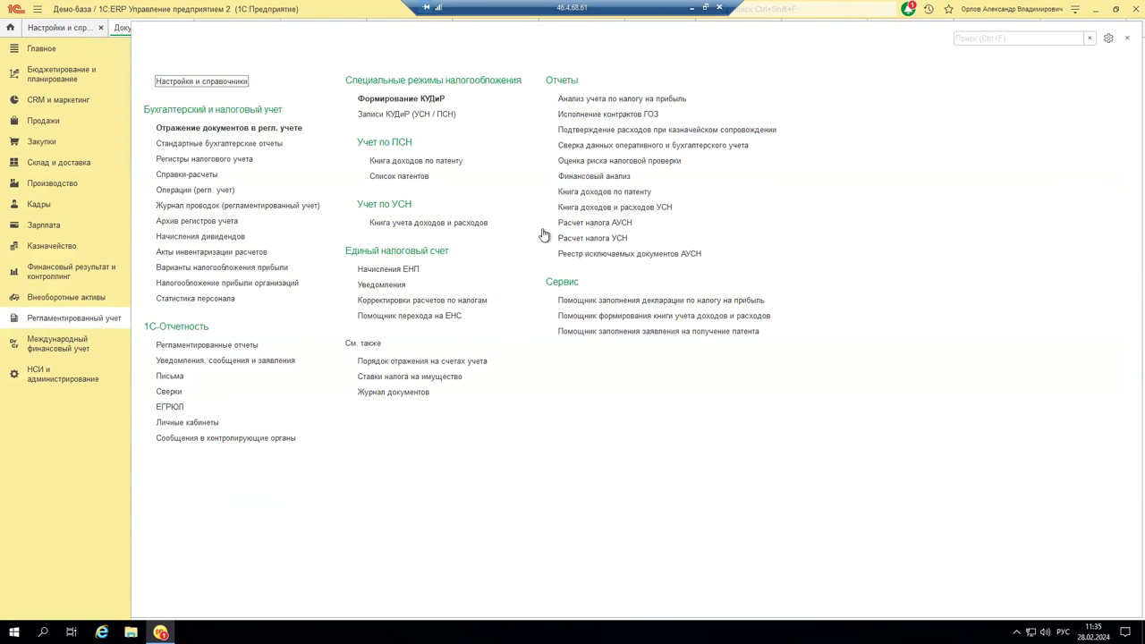
{"action": "left_click", "coordinate": [174, 190]}
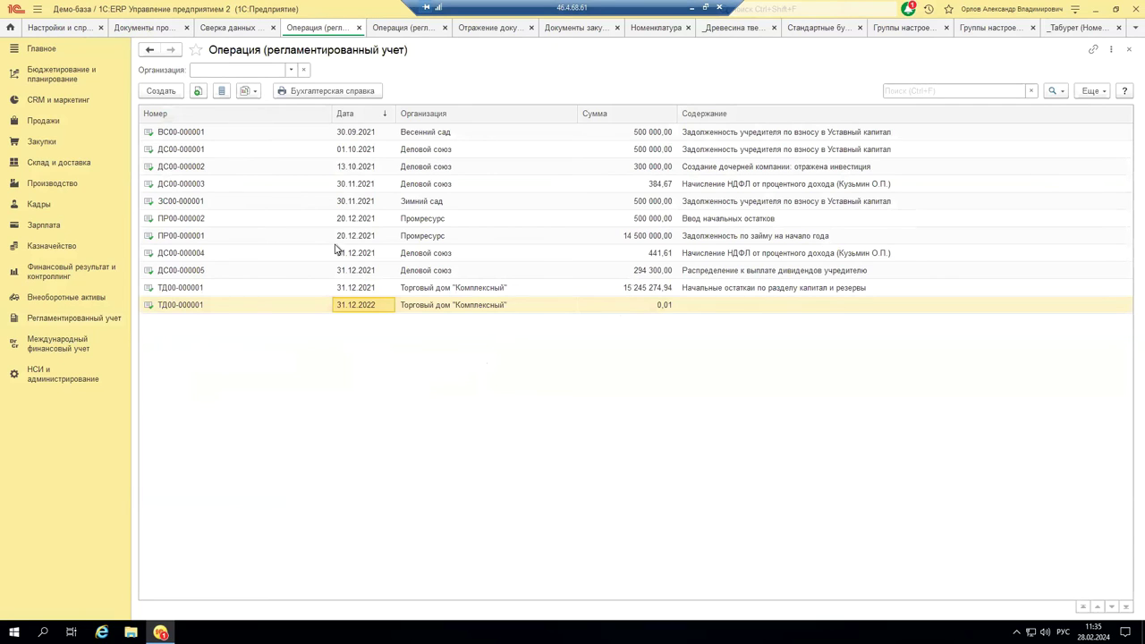
{"action": "left_click", "coordinate": [161, 94]}
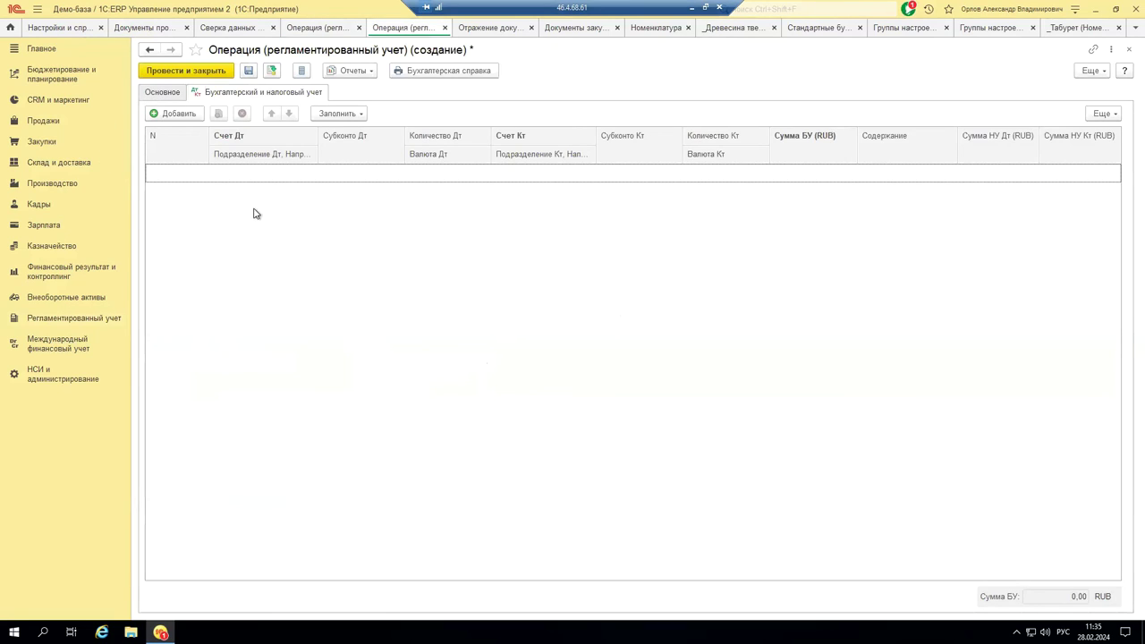
{"action": "left_click", "coordinate": [175, 113]}
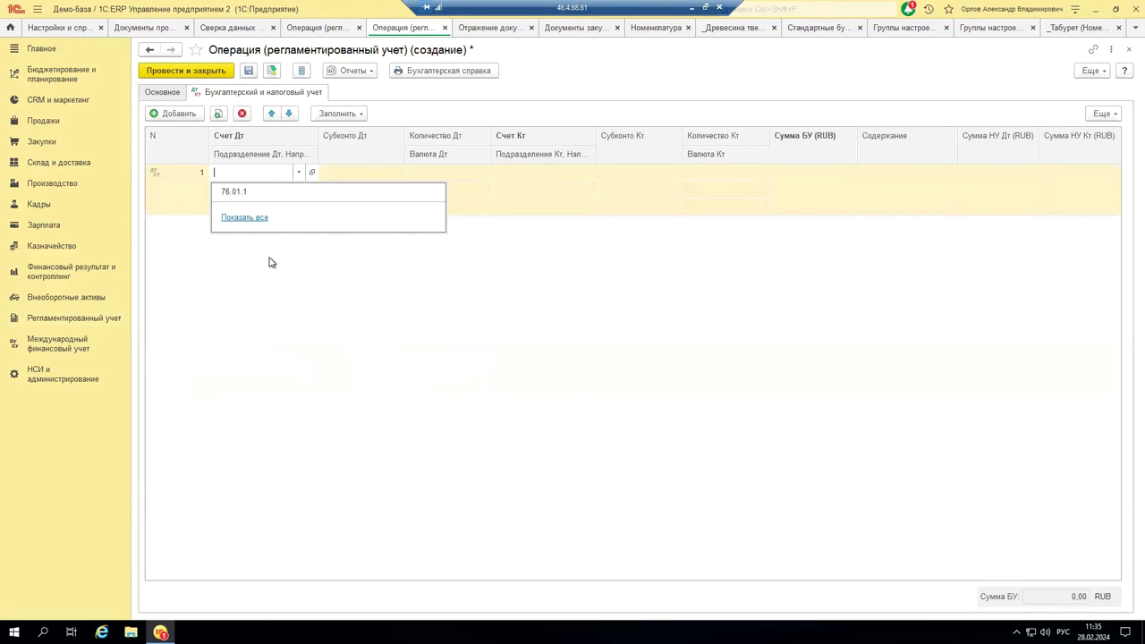
Set the entry's debit account to 91.01 and view the data types available for its first debit subconto
{"action": "type", "text": "91"}
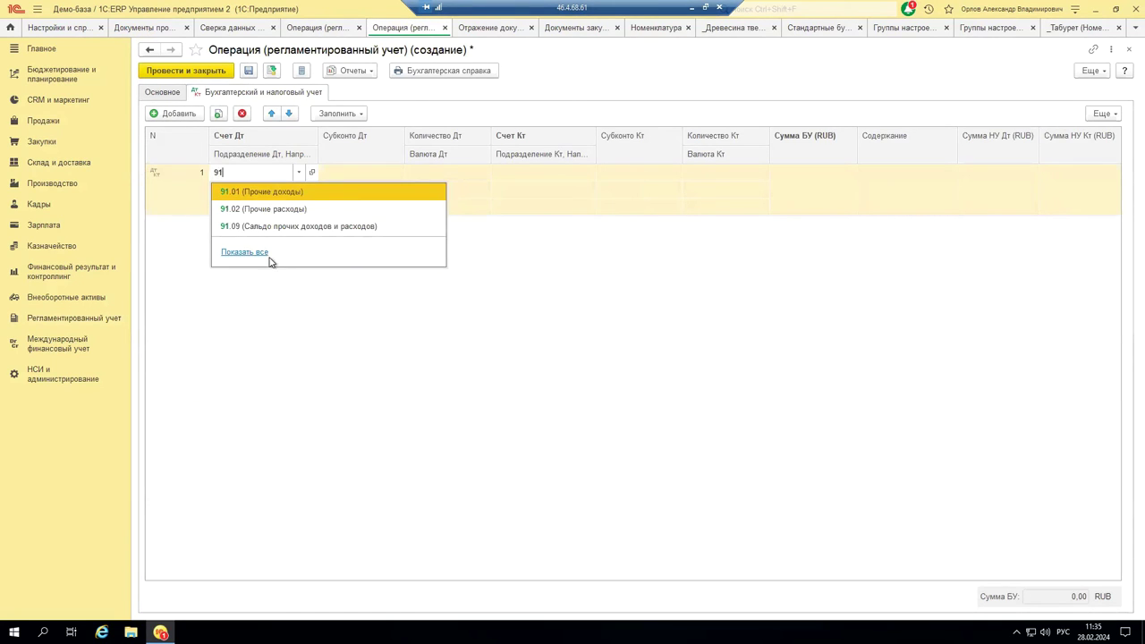
{"action": "left_click", "coordinate": [256, 192]}
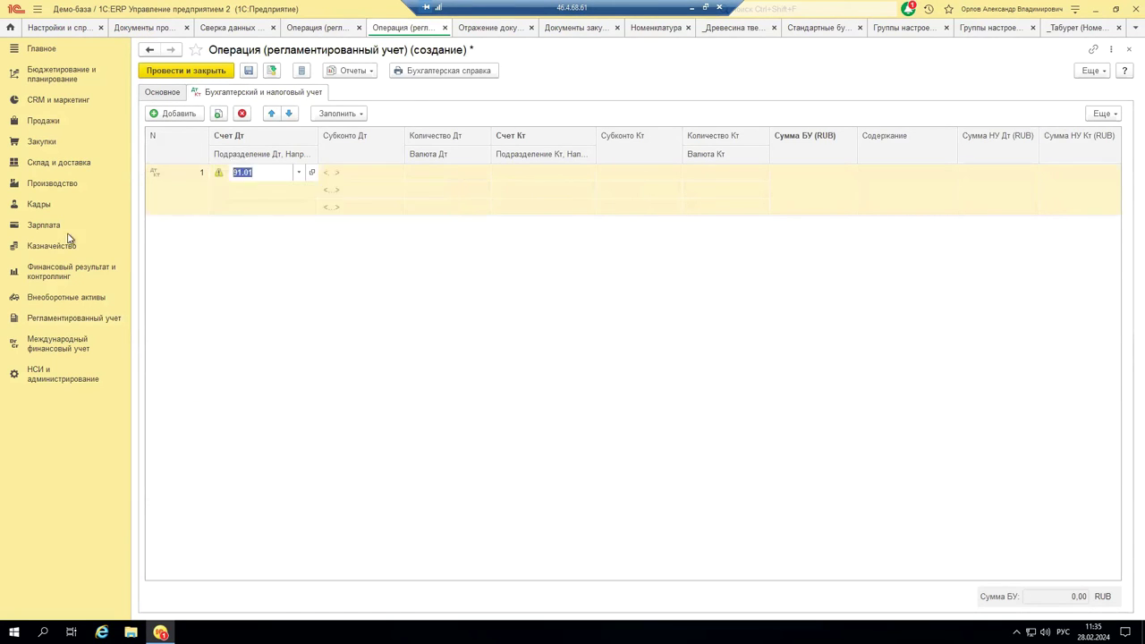
{"action": "left_click", "coordinate": [367, 173]}
{"action": "left_click", "coordinate": [397, 173]}
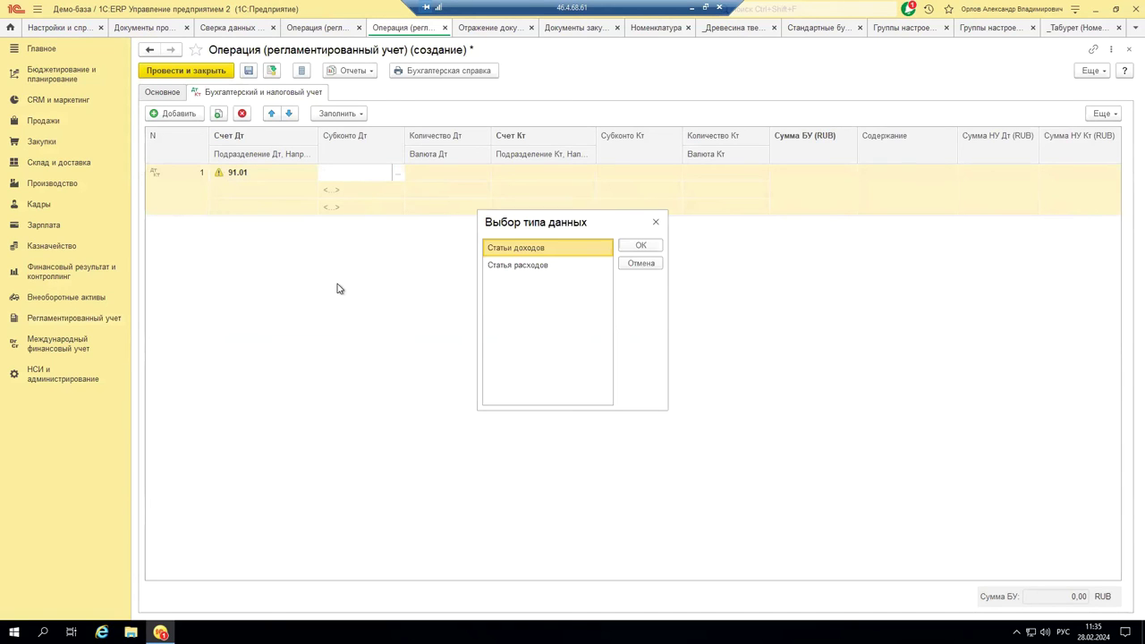
{"action": "left_click", "coordinate": [656, 222]}
Set the debit account of the new operation's entry to 91.02 (Прочие расходы), leaving its subcontos empty
{"action": "left_click", "coordinate": [262, 173]}
{"action": "key", "text": "Escape"}
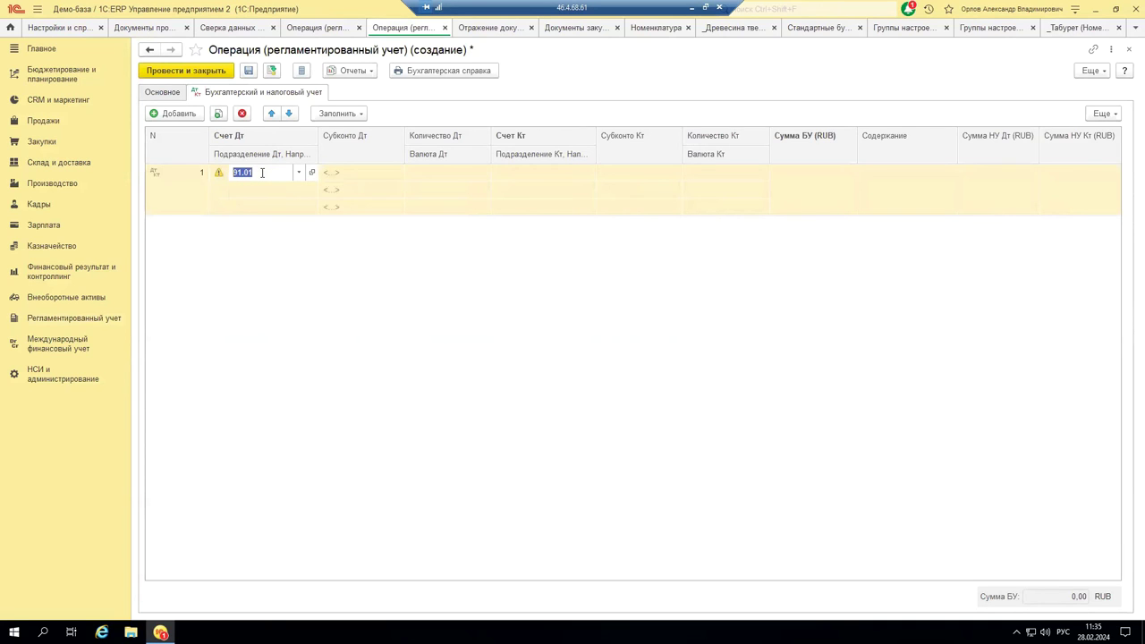
{"action": "left_click", "coordinate": [262, 173]}
{"action": "left_click", "coordinate": [262, 173]}
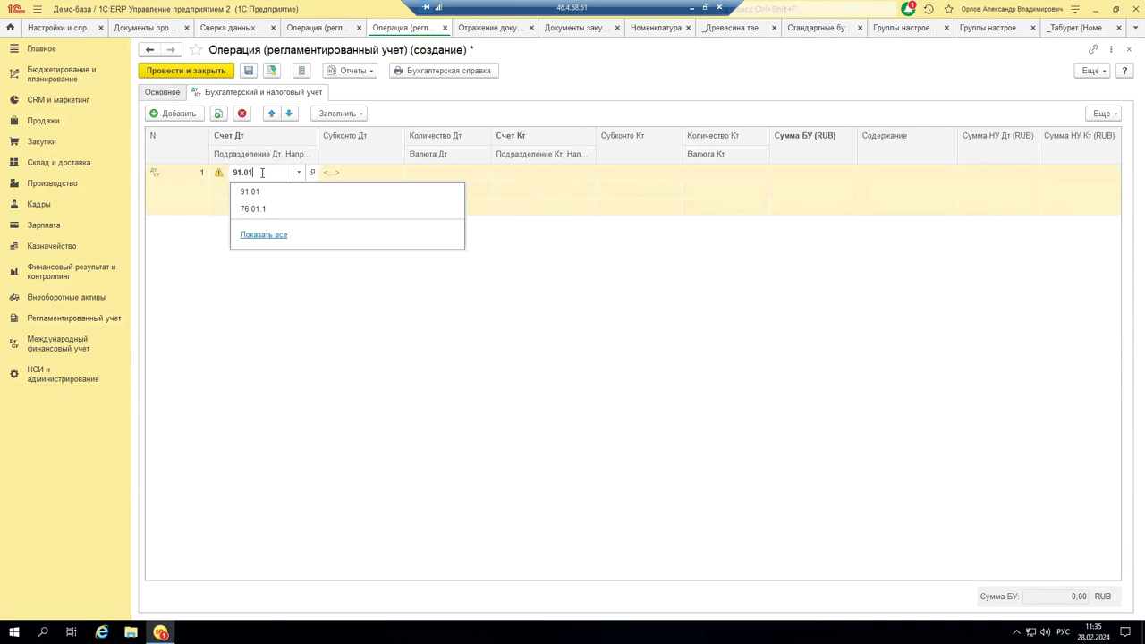
{"action": "key", "text": "BackSpace"}
{"action": "type", "text": "2"}
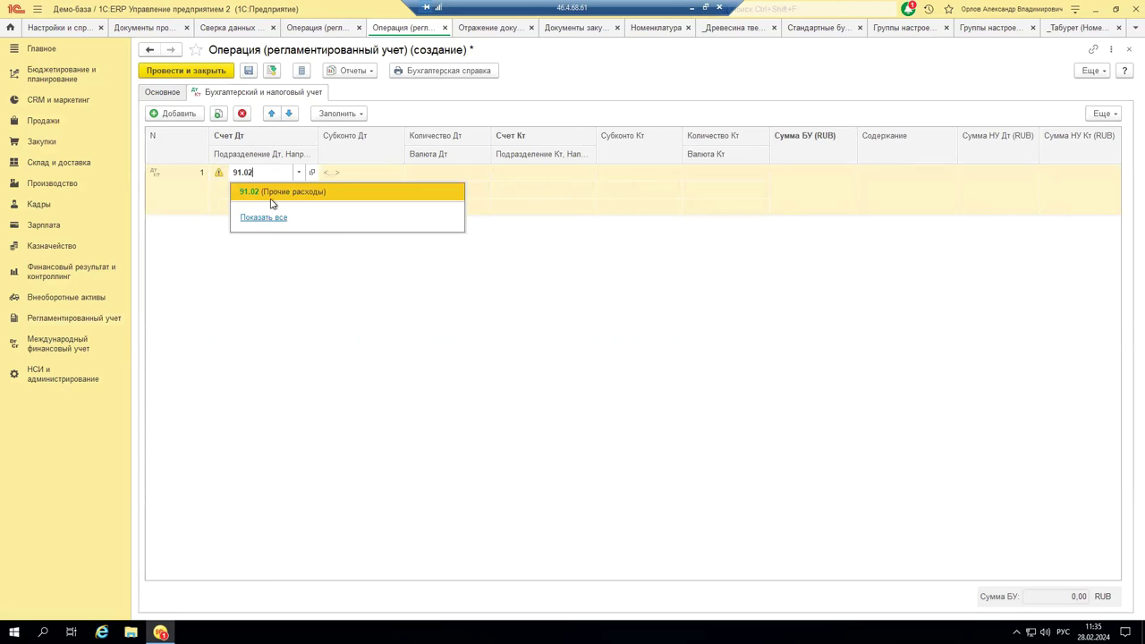
{"action": "left_click", "coordinate": [265, 194]}
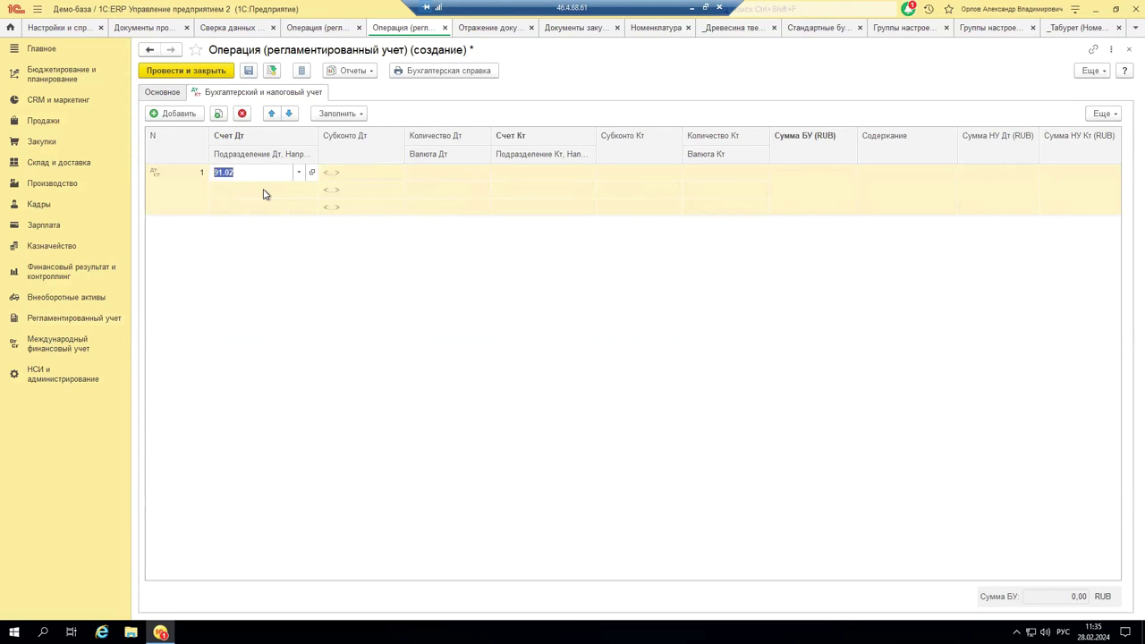
{"action": "left_click", "coordinate": [330, 209]}
{"action": "key", "text": "Escape"}
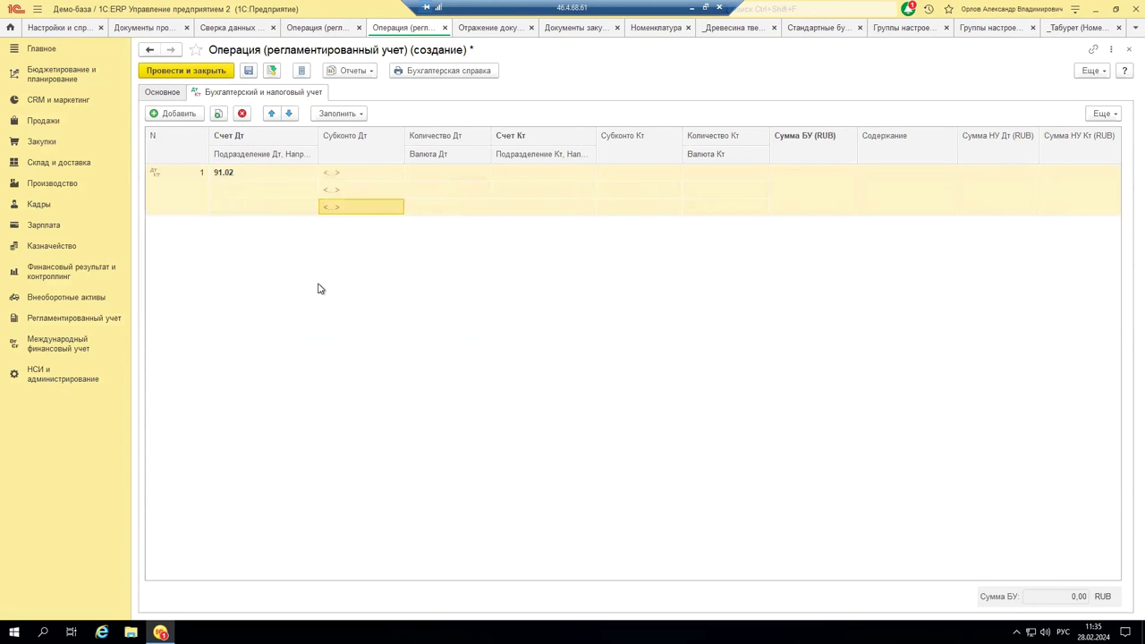
Set the entry's credit account to 76.01.1 with the counterparty Koenig Holding GmbH as its first credit subconto
{"action": "left_click", "coordinate": [528, 177]}
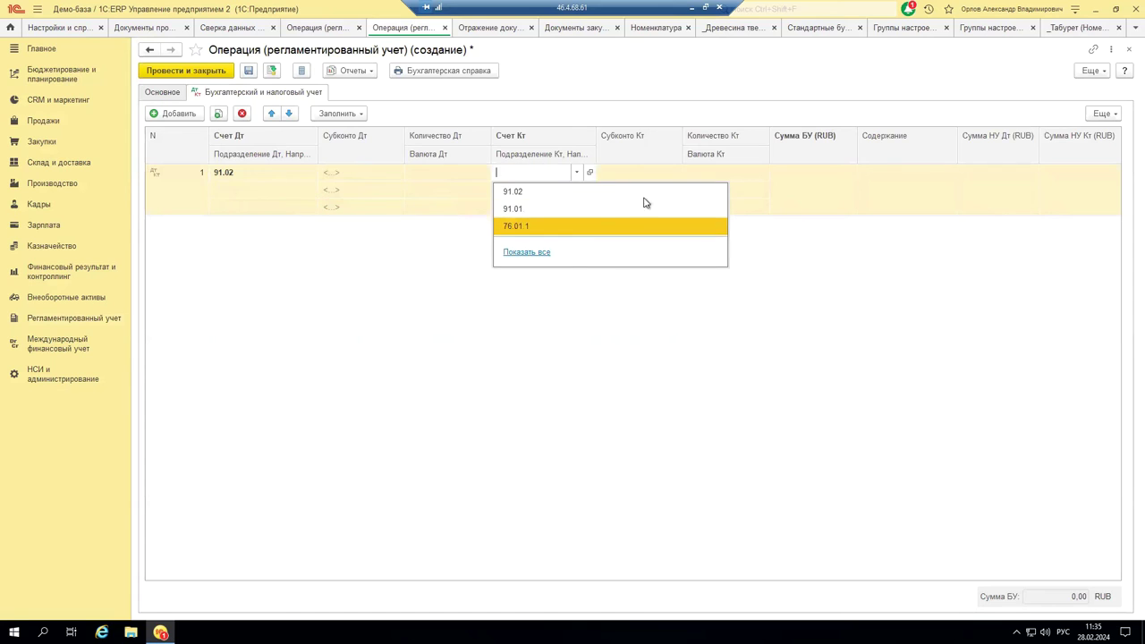
{"action": "left_click", "coordinate": [521, 231]}
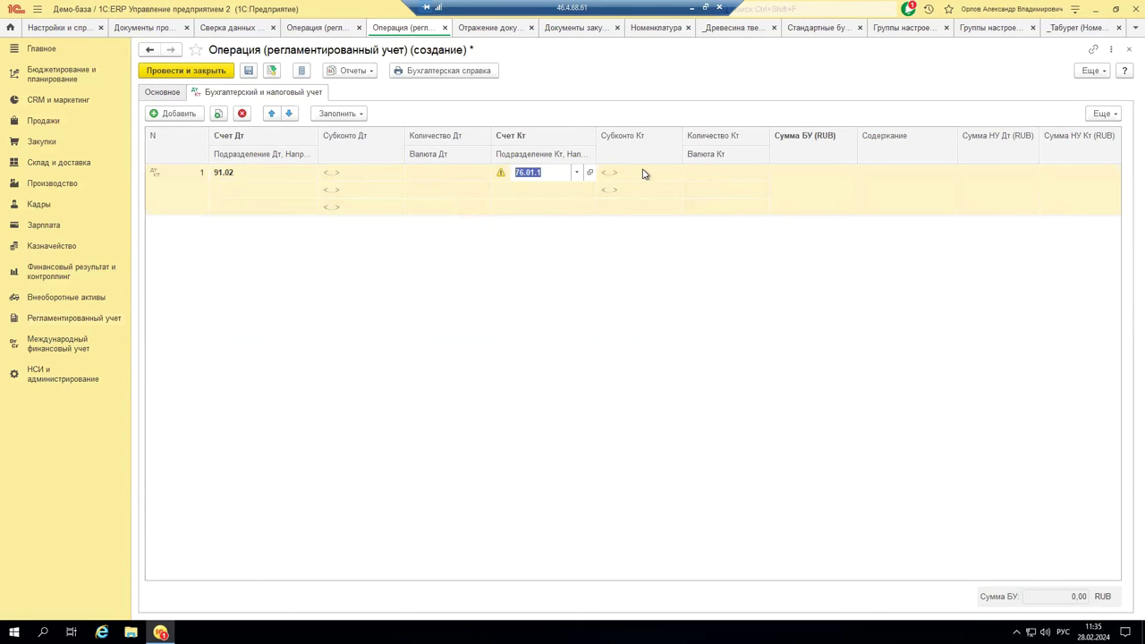
{"action": "left_click", "coordinate": [642, 171]}
{"action": "left_click", "coordinate": [677, 175]}
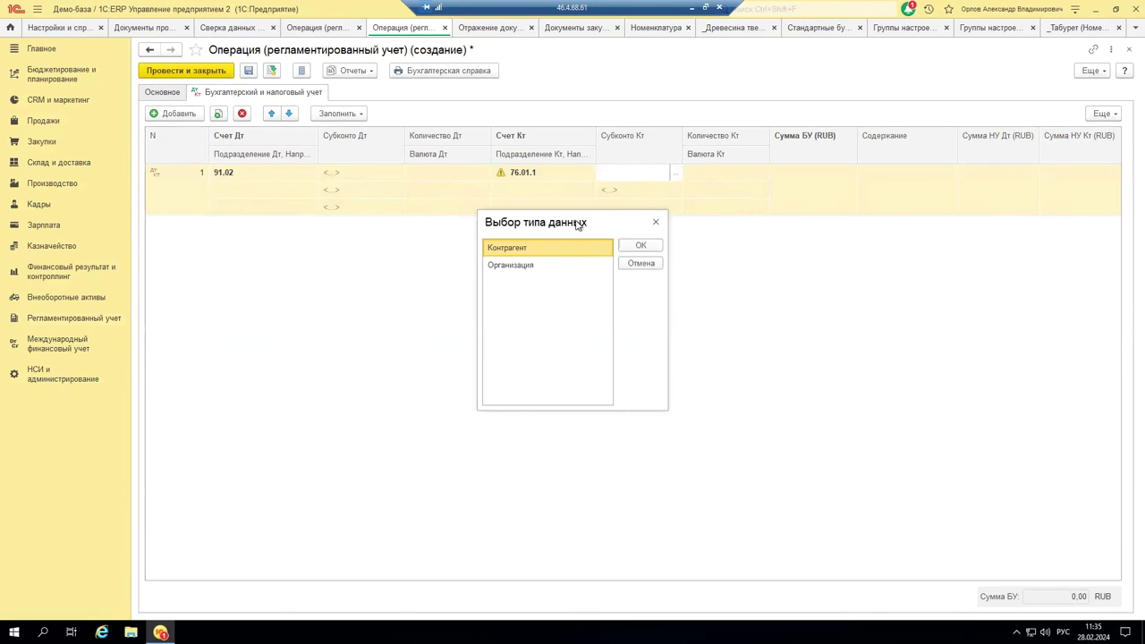
{"action": "left_click", "coordinate": [640, 247]}
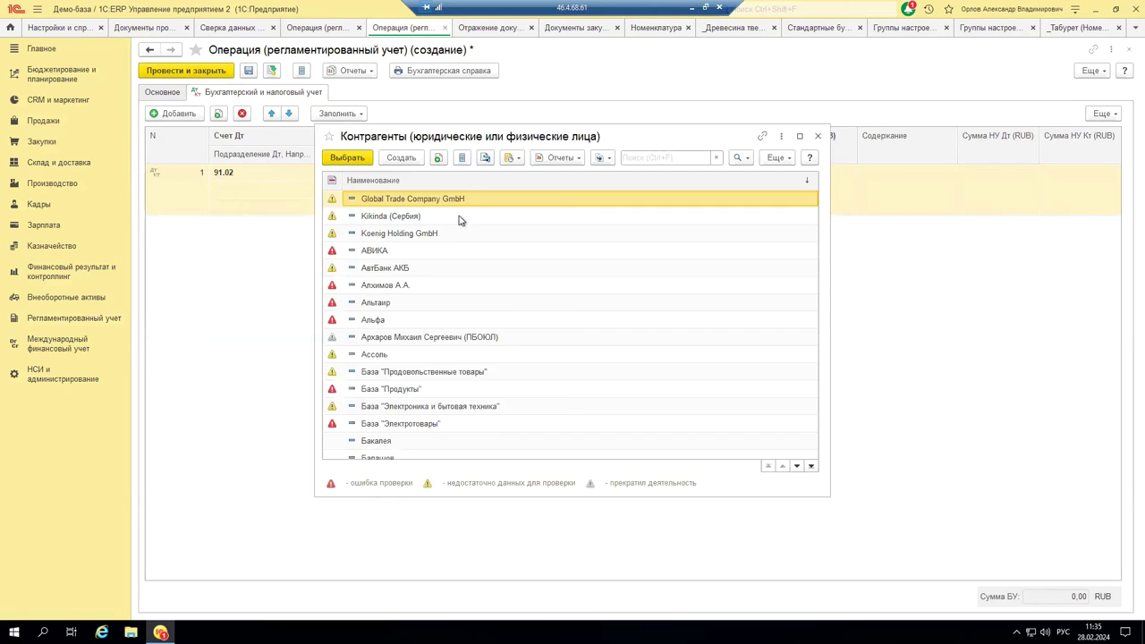
{"action": "left_click", "coordinate": [391, 250]}
{"action": "double_click", "coordinate": [391, 233]}
{"action": "left_click", "coordinate": [644, 252]}
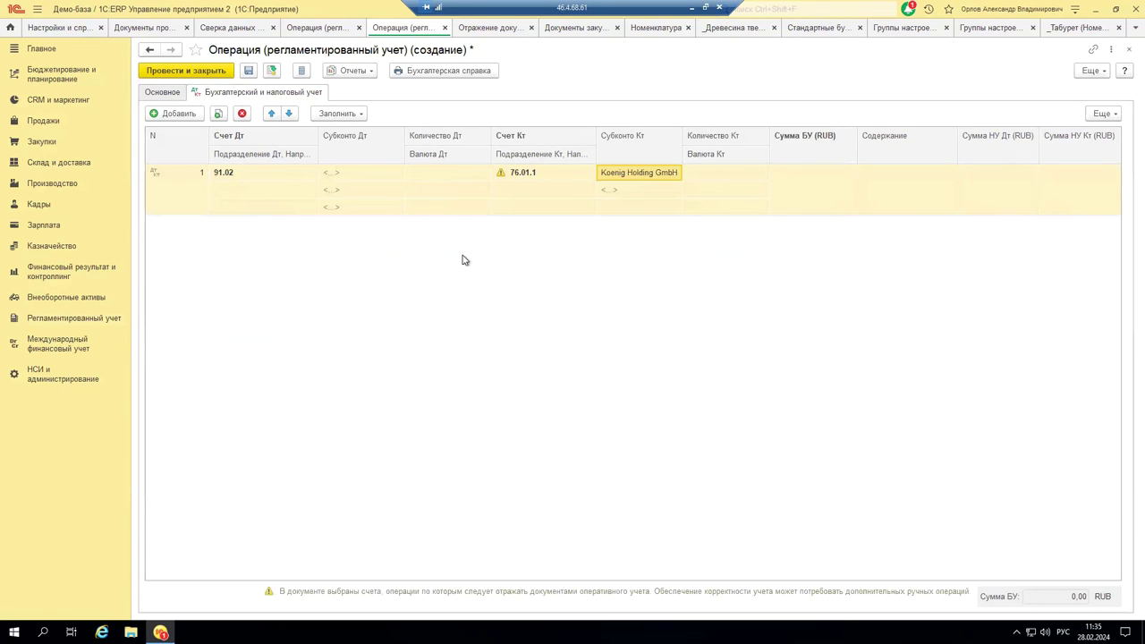
Set the entry's accounting amount (Сумма БУ) to 100 RUB, leaving the remaining debit and credit subcontos empty
{"action": "left_click", "coordinate": [795, 176]}
{"action": "type", "text": "100"}
{"action": "key", "text": "Return"}
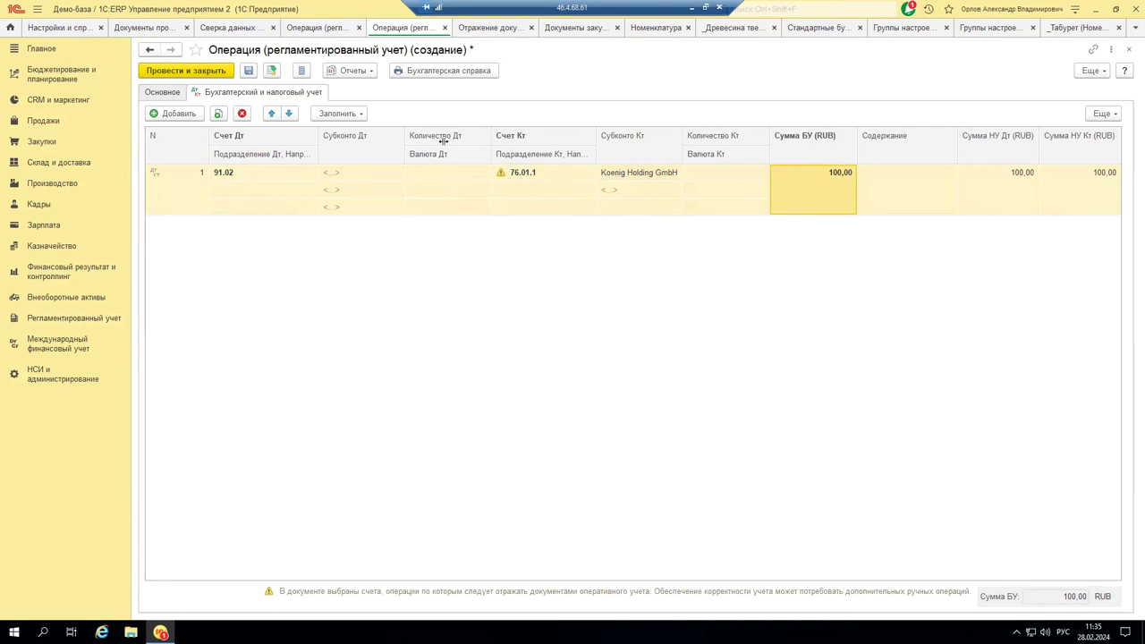
{"action": "left_click", "coordinate": [662, 192]}
{"action": "left_click", "coordinate": [345, 172]}
{"action": "left_click", "coordinate": [344, 191]}
{"action": "left_click", "coordinate": [345, 207]}
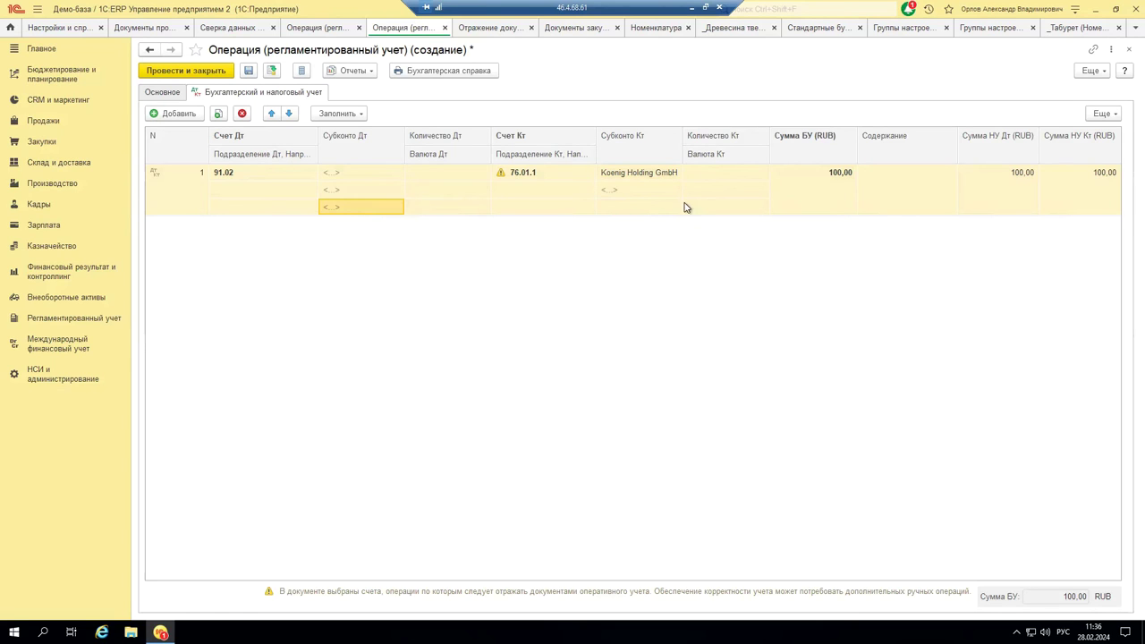
Clear the entry's tax accounting amounts for both debit and credit (Сумма НУ Дт and Сумма НУ Кт)
{"action": "left_click", "coordinate": [1023, 192]}
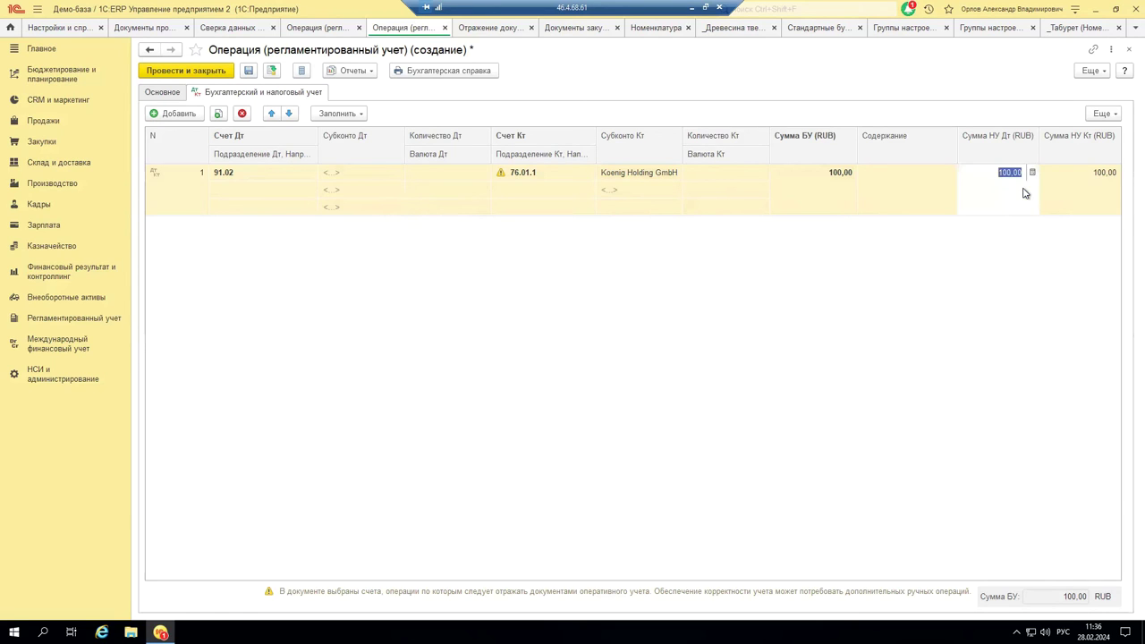
{"action": "key", "text": "Delete"}
{"action": "left_click", "coordinate": [1066, 183]}
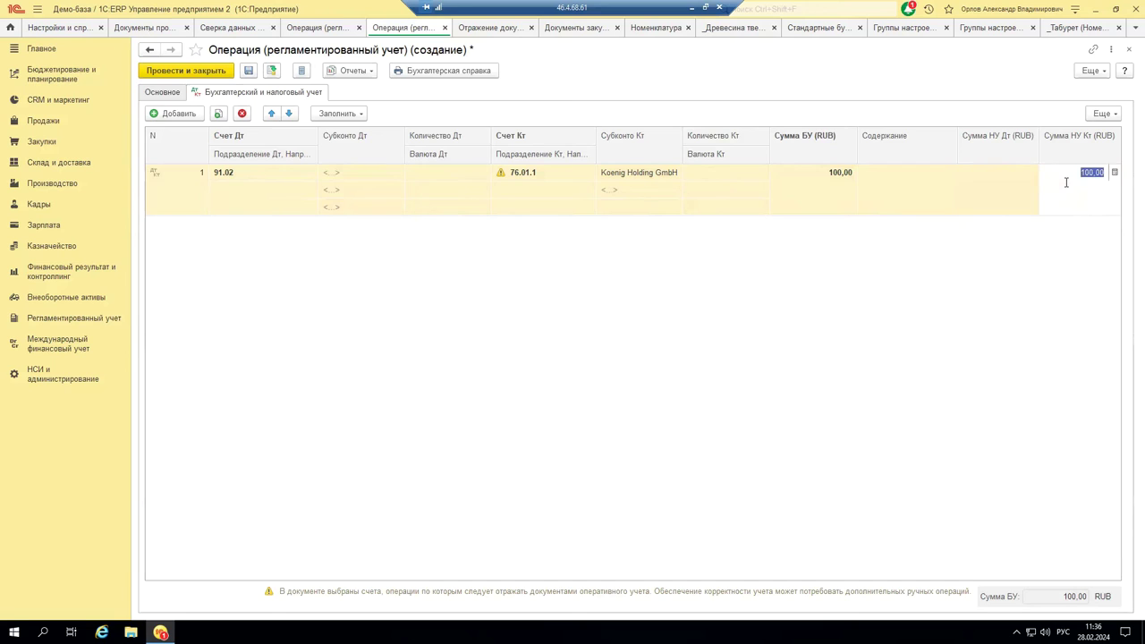
{"action": "key", "text": "Delete"}
{"action": "key", "text": "Return"}
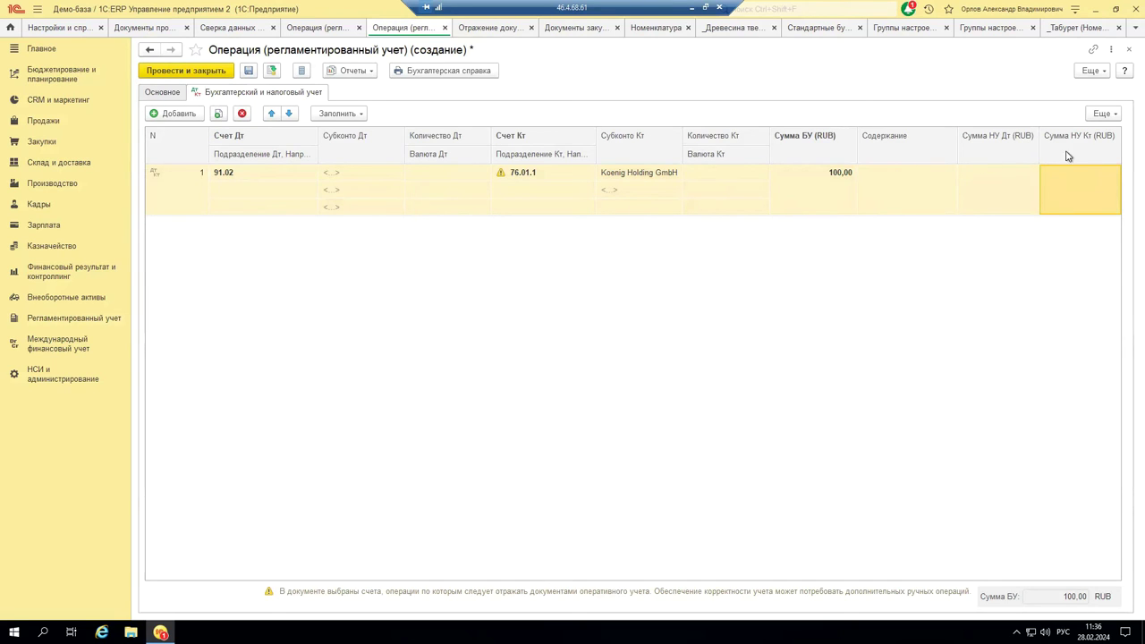
{"action": "left_click", "coordinate": [981, 183]}
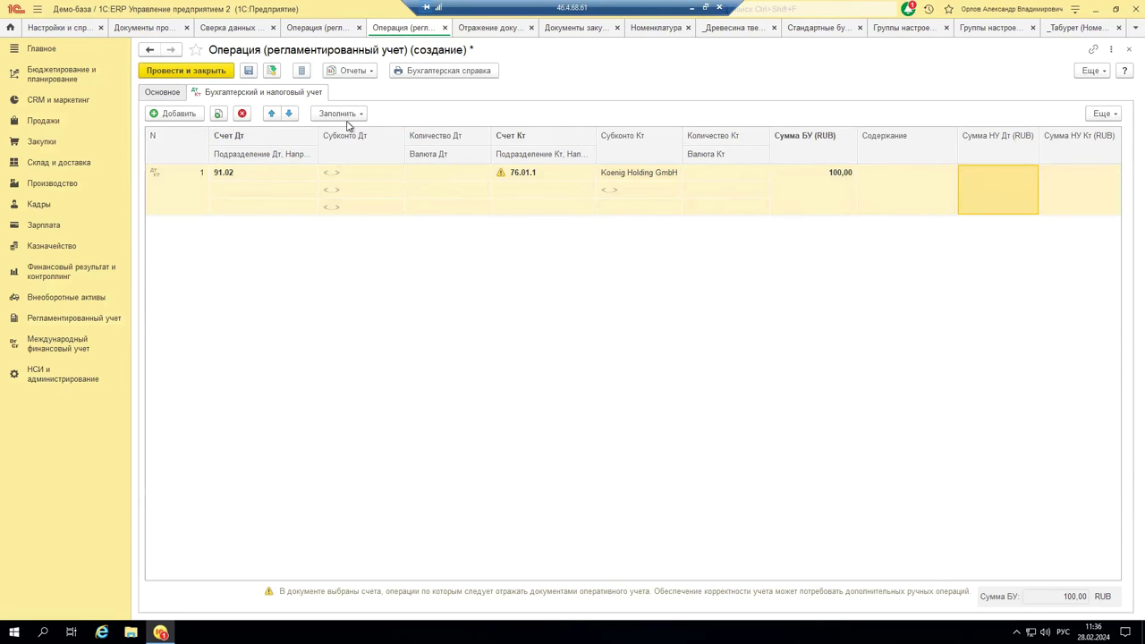
{"action": "left_click", "coordinate": [846, 198]}
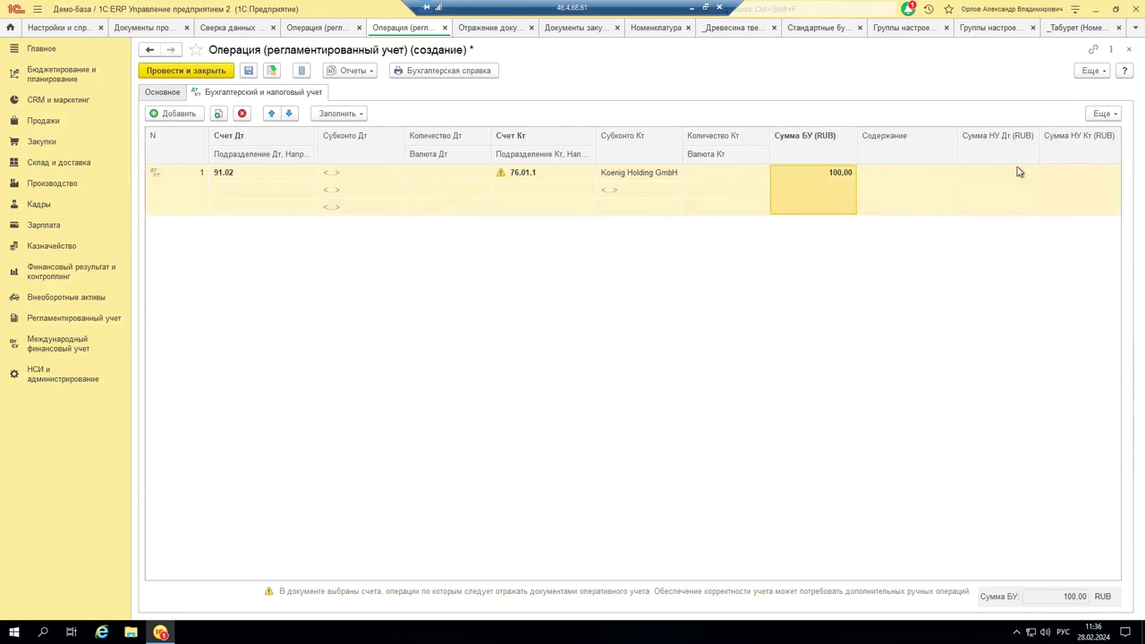
{"action": "left_click", "coordinate": [995, 186]}
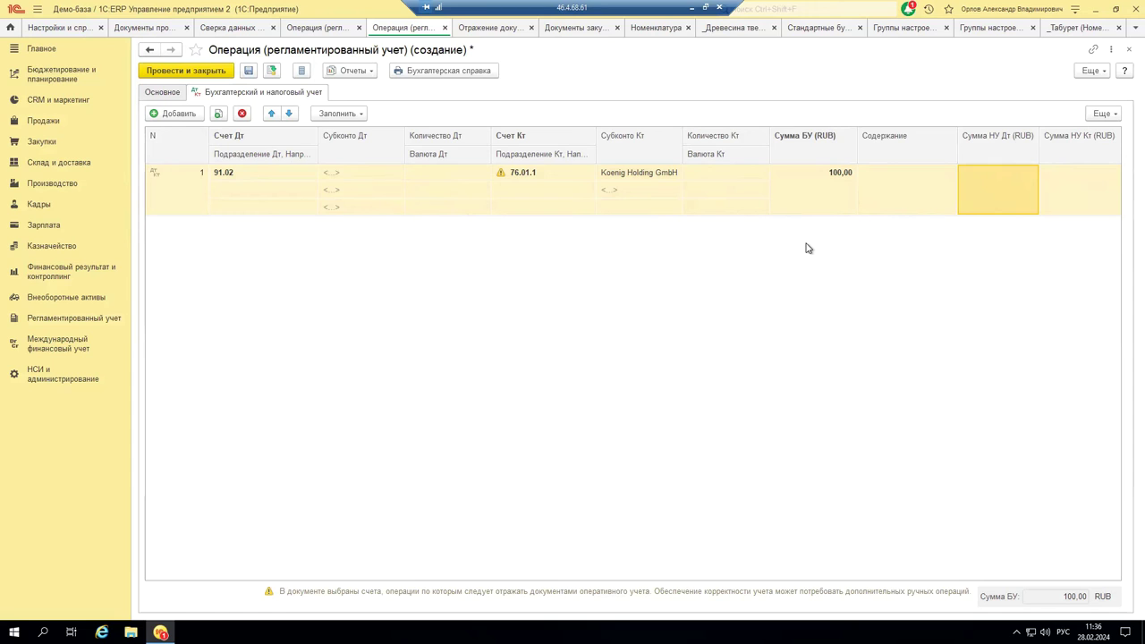
Open the trial balance report (Оборотно-сальдовая ведомость) of regulated accounting and set its organization to Андромеда Плюс
{"action": "left_click", "coordinate": [54, 320]}
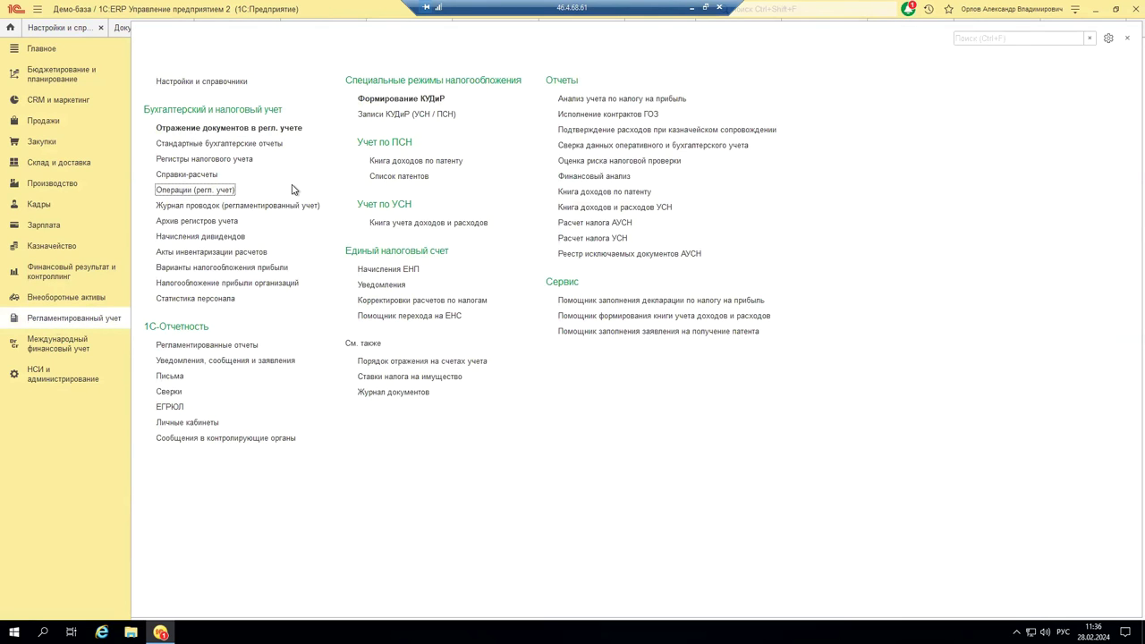
{"action": "left_click", "coordinate": [253, 144]}
{"action": "left_click", "coordinate": [190, 290]}
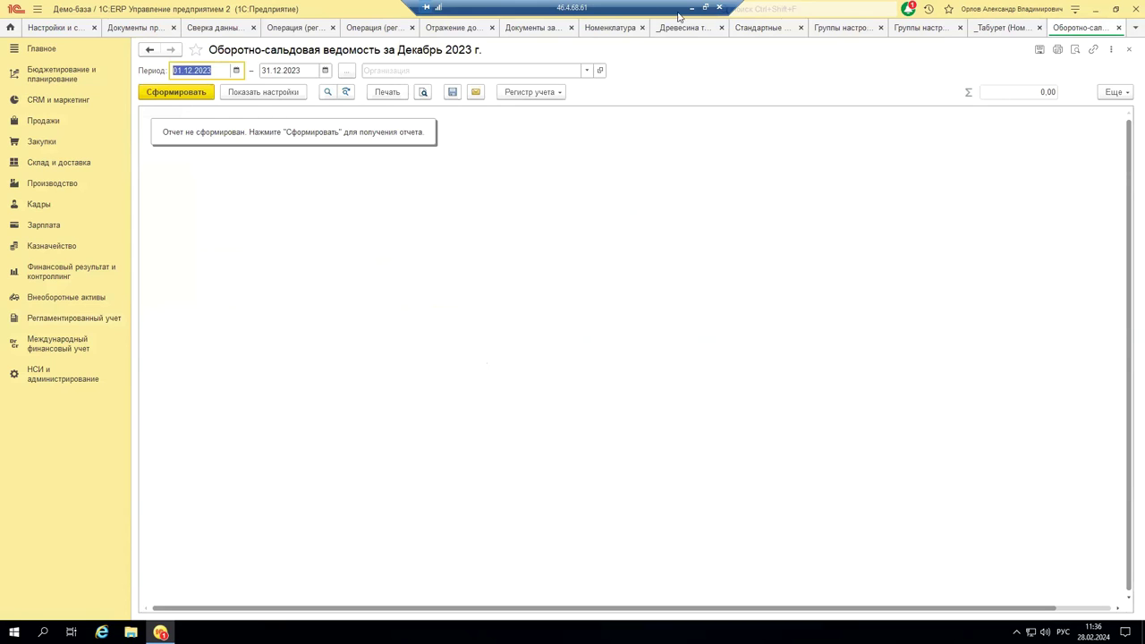
{"action": "left_click", "coordinate": [586, 69]}
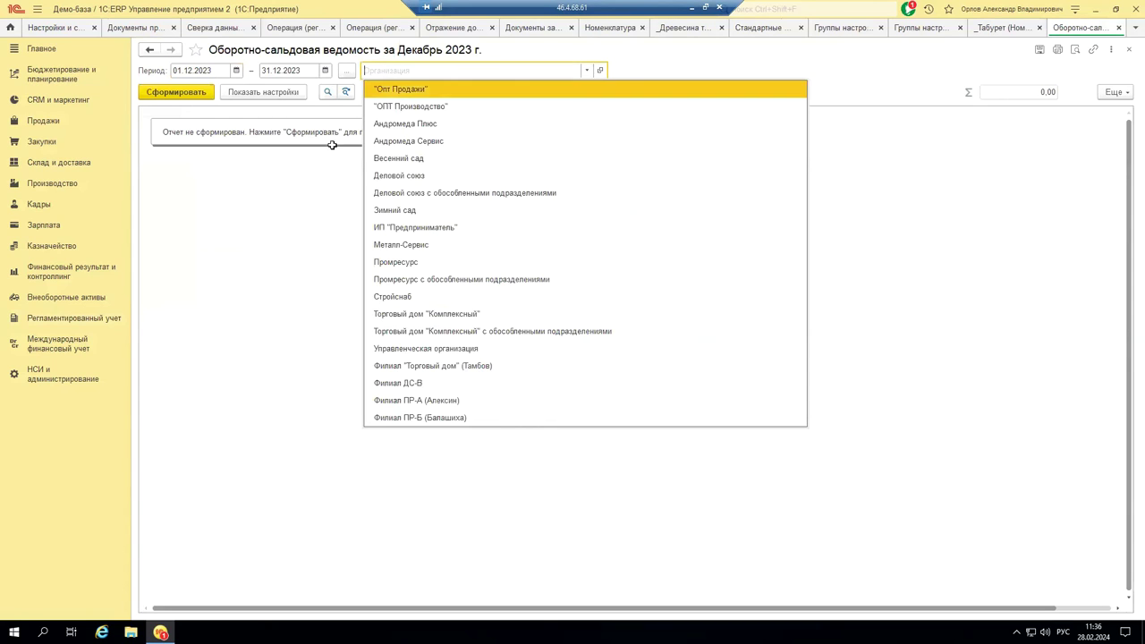
{"action": "left_click", "coordinate": [416, 124]}
Add the indicators НУ, ПР, ВР and Контроль (БУ - (НУ + ПР + ВР)) to the trial balance settings
{"action": "left_click", "coordinate": [240, 132]}
{"action": "left_click", "coordinate": [150, 160]}
{"action": "left_click", "coordinate": [150, 177]}
{"action": "left_click", "coordinate": [150, 191]}
{"action": "left_click", "coordinate": [150, 207]}
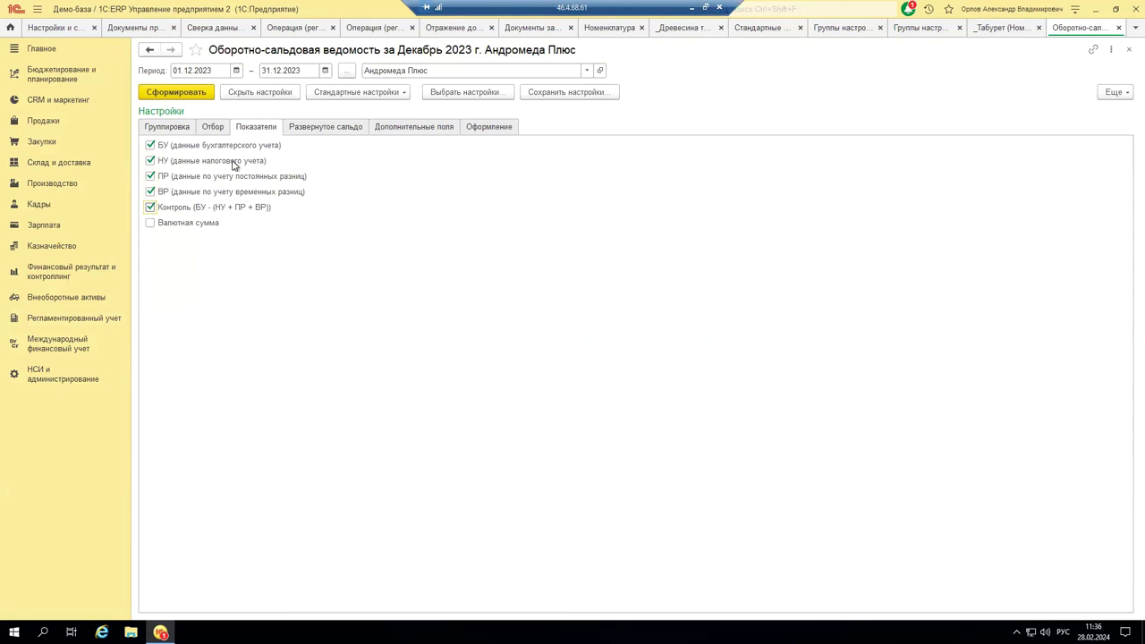
Set the trial balance period to the full year 2021 and generate the report
{"action": "left_click", "coordinate": [347, 70]}
{"action": "left_click", "coordinate": [512, 279]}
{"action": "left_click", "coordinate": [511, 282]}
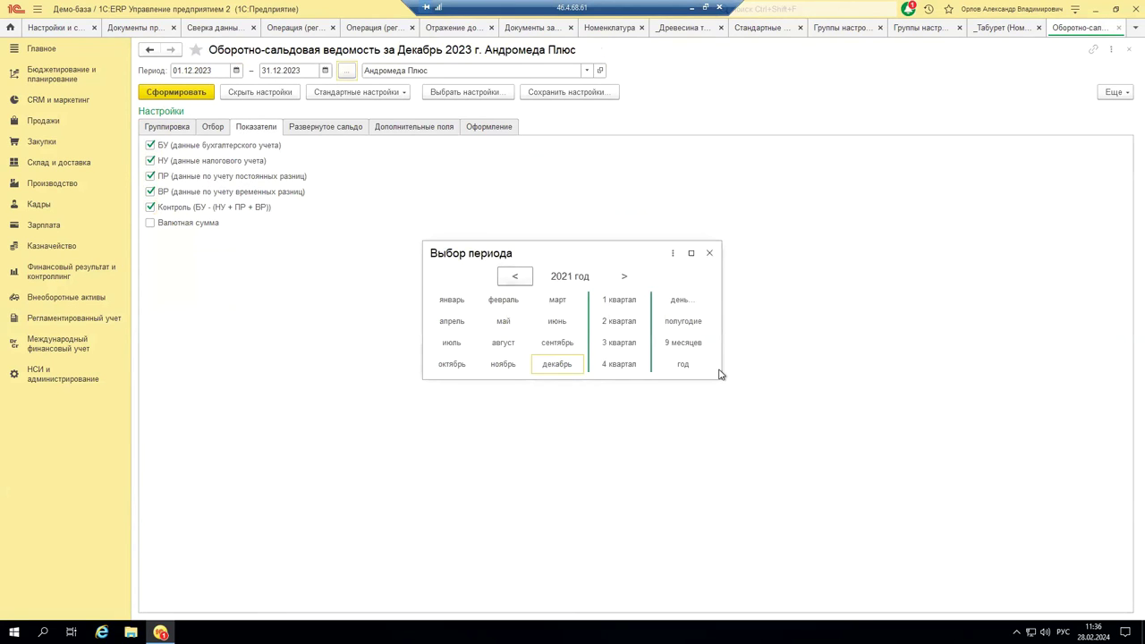
{"action": "left_click", "coordinate": [684, 364]}
{"action": "left_click", "coordinate": [170, 95]}
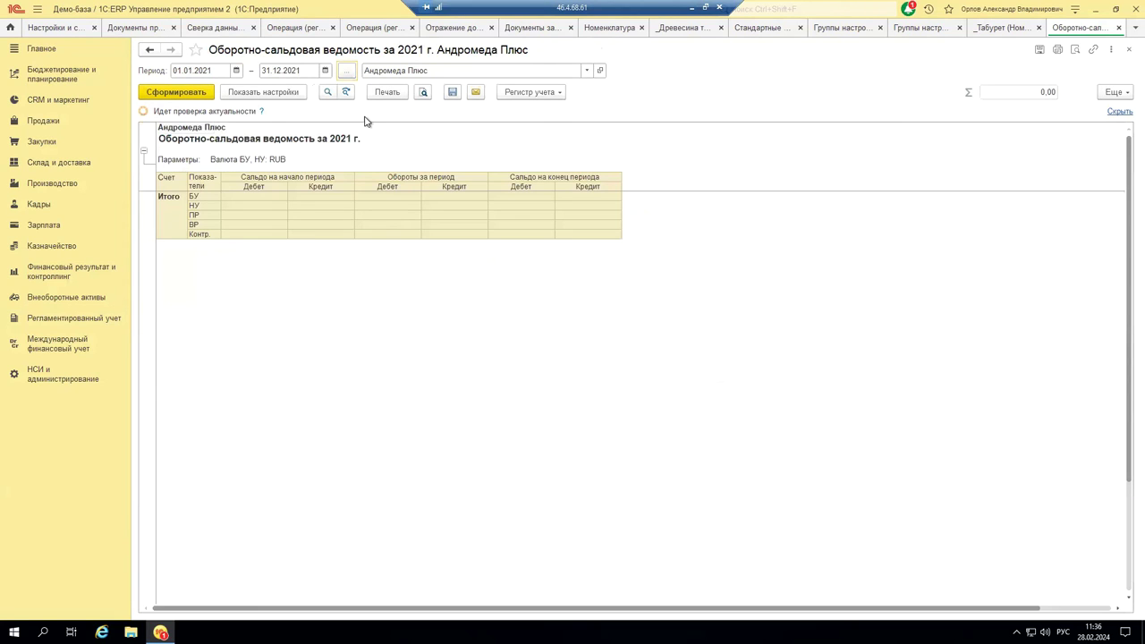
Change the report period to the full year 2020 and generate the trial balance
{"action": "left_click", "coordinate": [346, 71]}
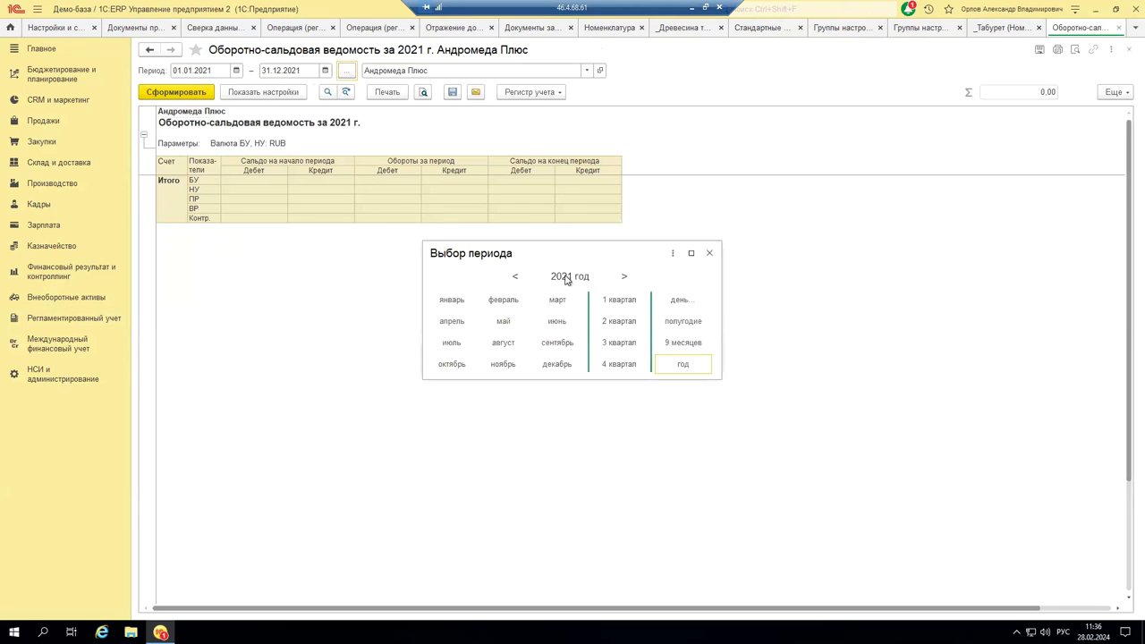
{"action": "left_click", "coordinate": [514, 279]}
{"action": "left_click", "coordinate": [662, 364]}
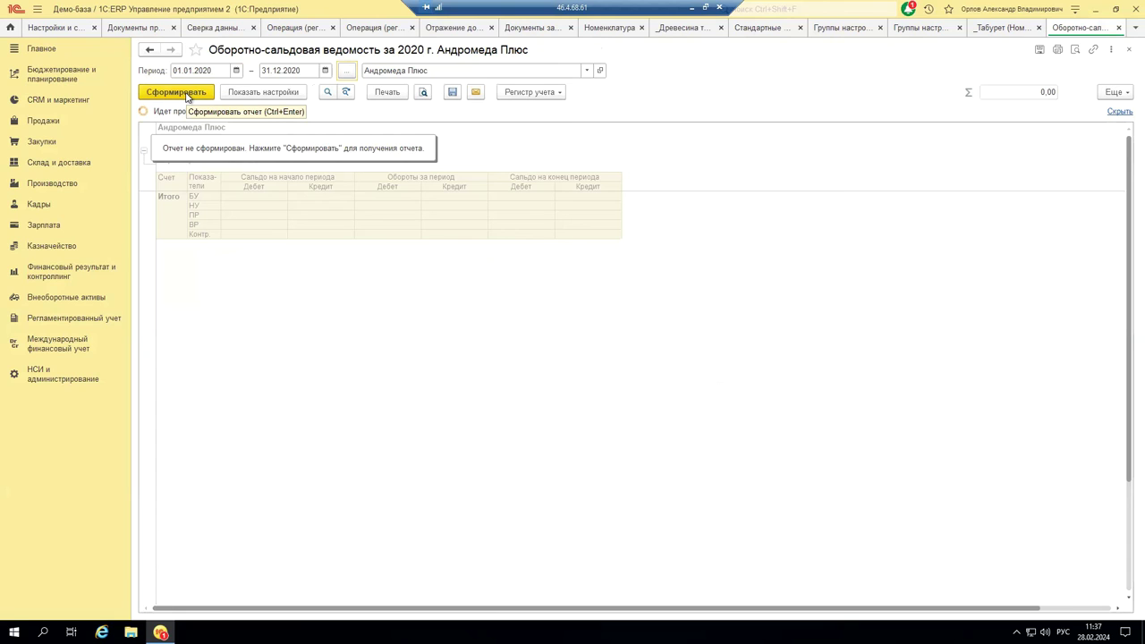
Set the report period to the full year 2023 and generate the trial balance
{"action": "left_click", "coordinate": [346, 70]}
{"action": "left_click", "coordinate": [623, 277]}
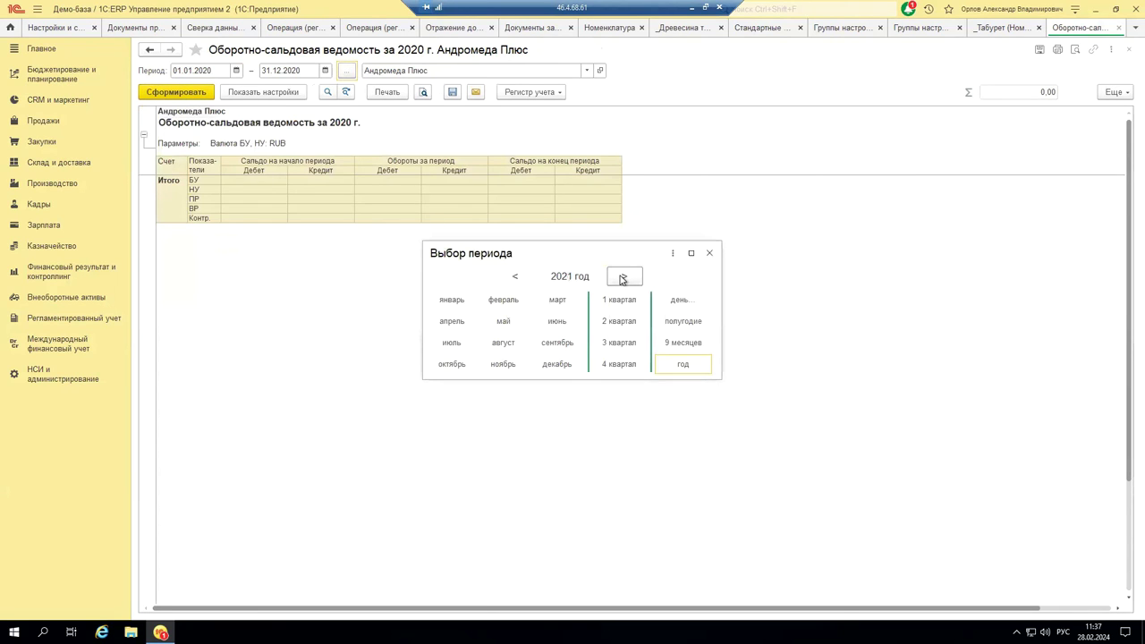
{"action": "left_click", "coordinate": [623, 277]}
{"action": "left_click", "coordinate": [682, 363]}
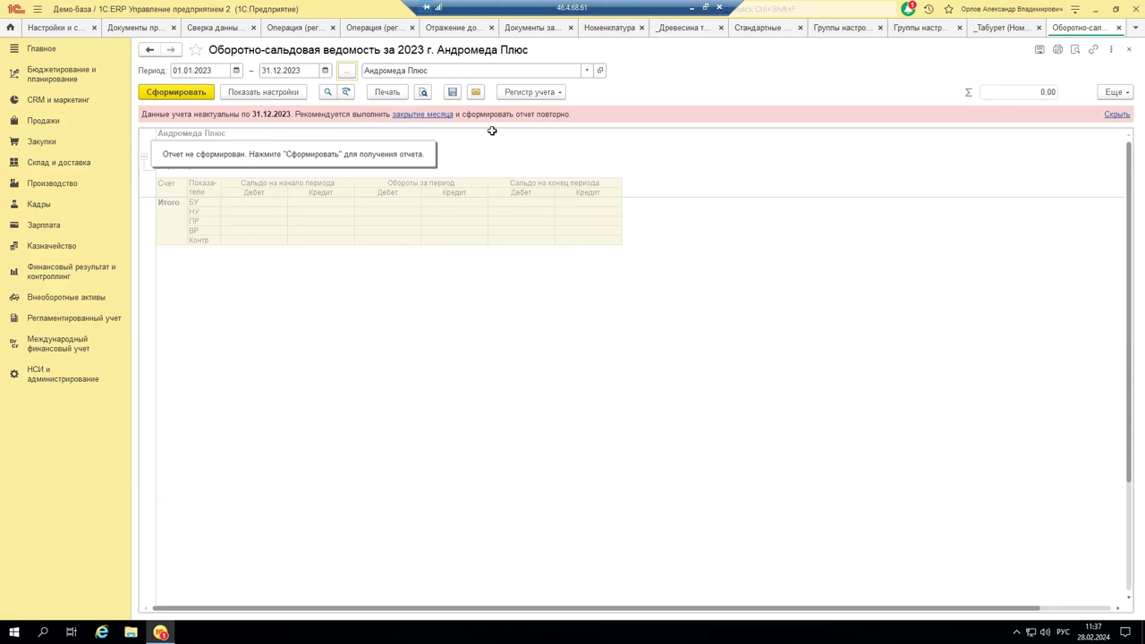
{"action": "left_click", "coordinate": [154, 91]}
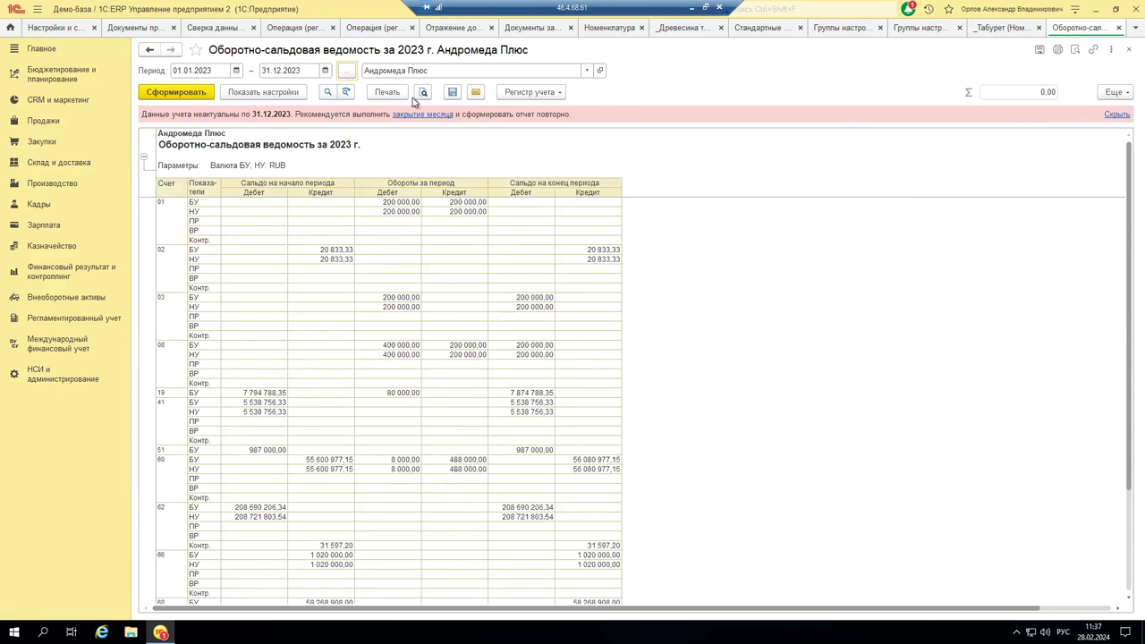
Examine the ПР, ВР and Контр. rows in the trial balance totals, comparing opening balances with period turnovers
{"action": "left_click", "coordinate": [383, 275]}
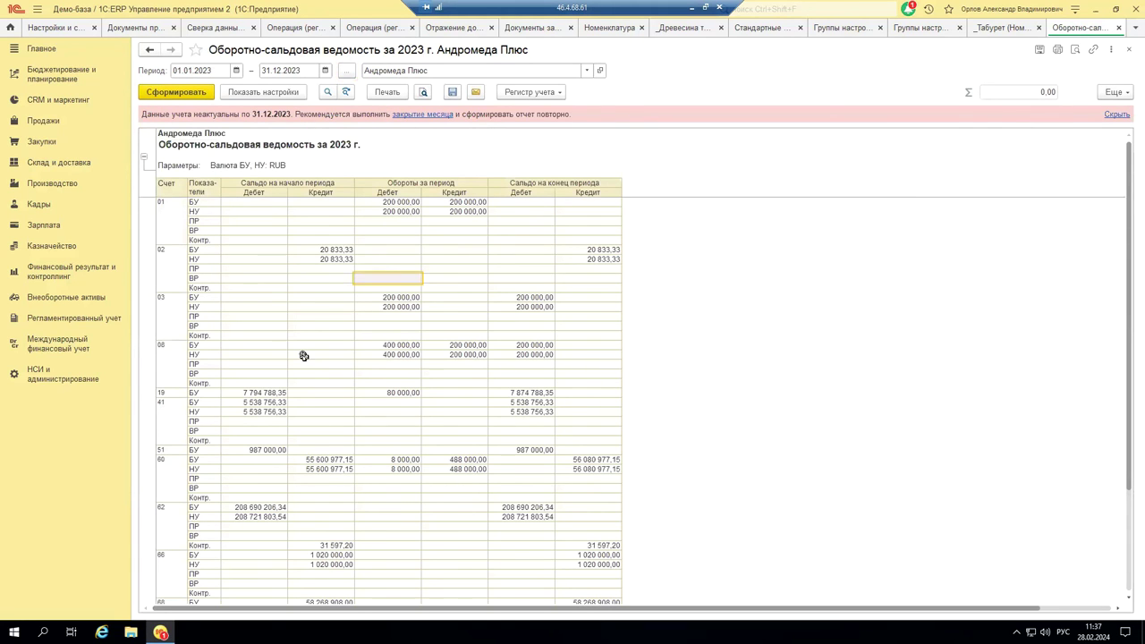
{"action": "scroll", "coordinate": [302, 358], "scroll_direction": "down", "scroll_amount": 5}
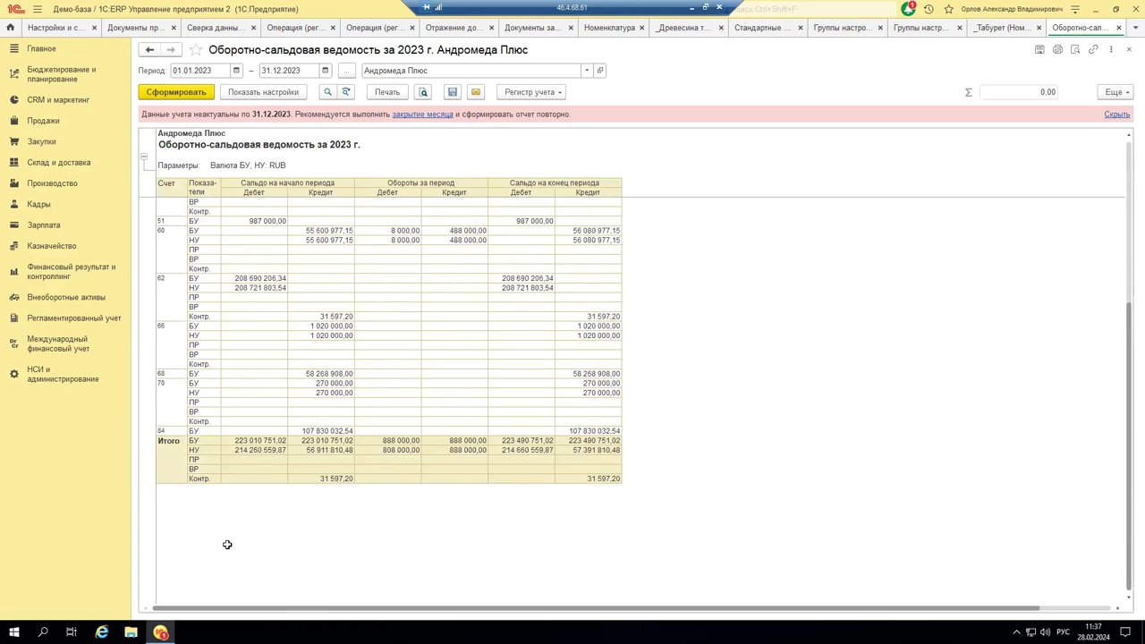
{"action": "left_click", "coordinate": [315, 480]}
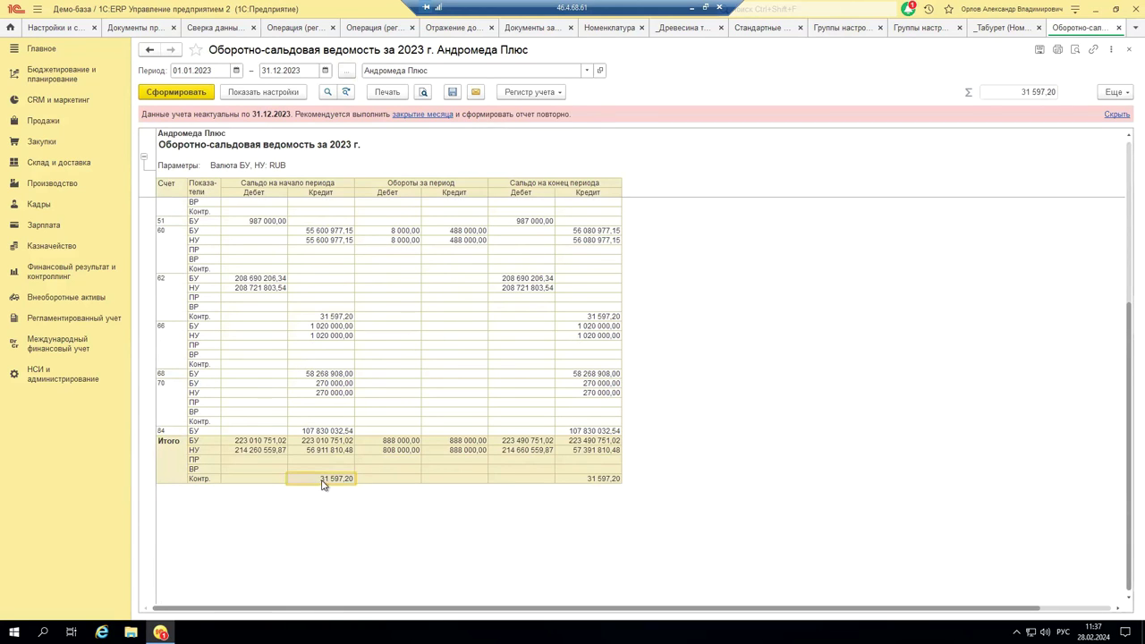
{"action": "left_click_drag", "start_coordinate": [194, 483], "coordinate": [338, 479]}
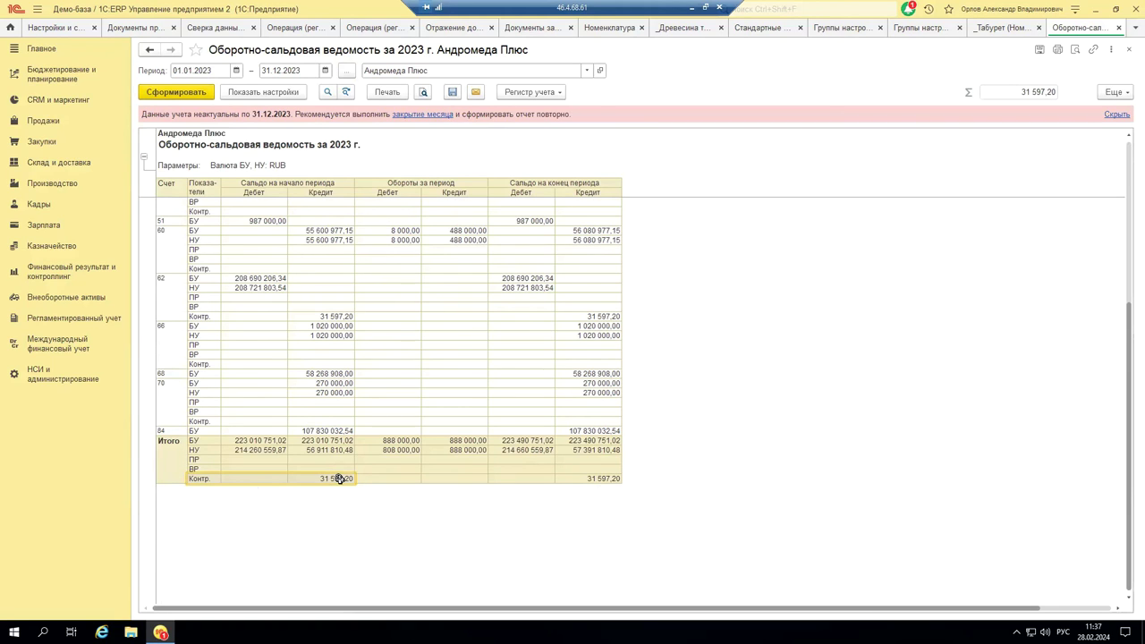
{"action": "left_click", "coordinate": [310, 475]}
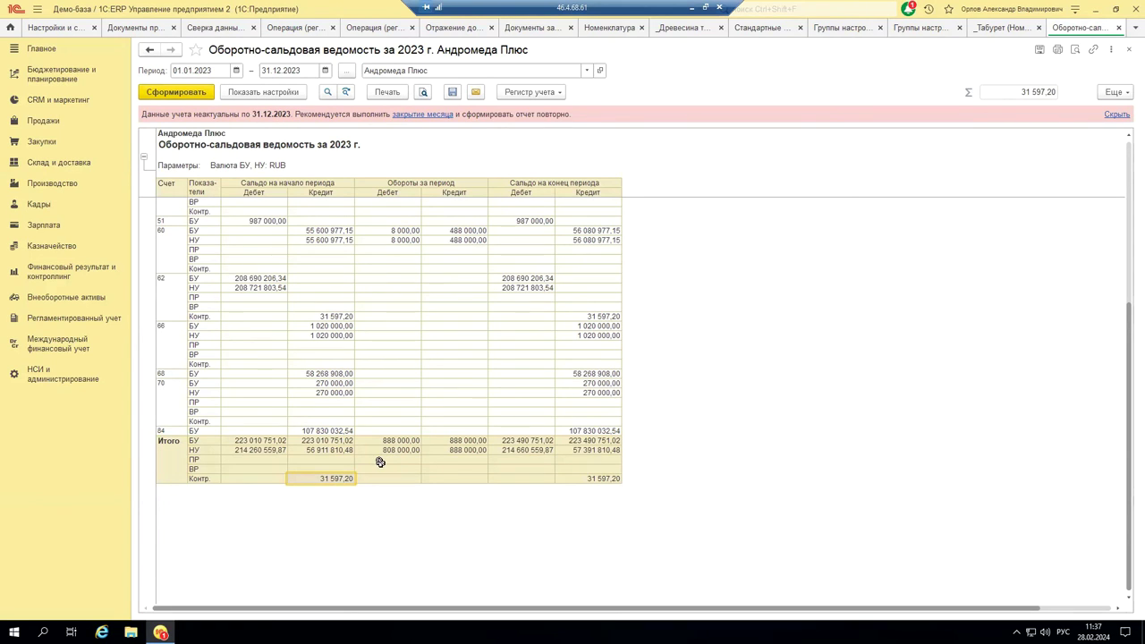
{"action": "left_click_drag", "start_coordinate": [383, 461], "coordinate": [457, 471]}
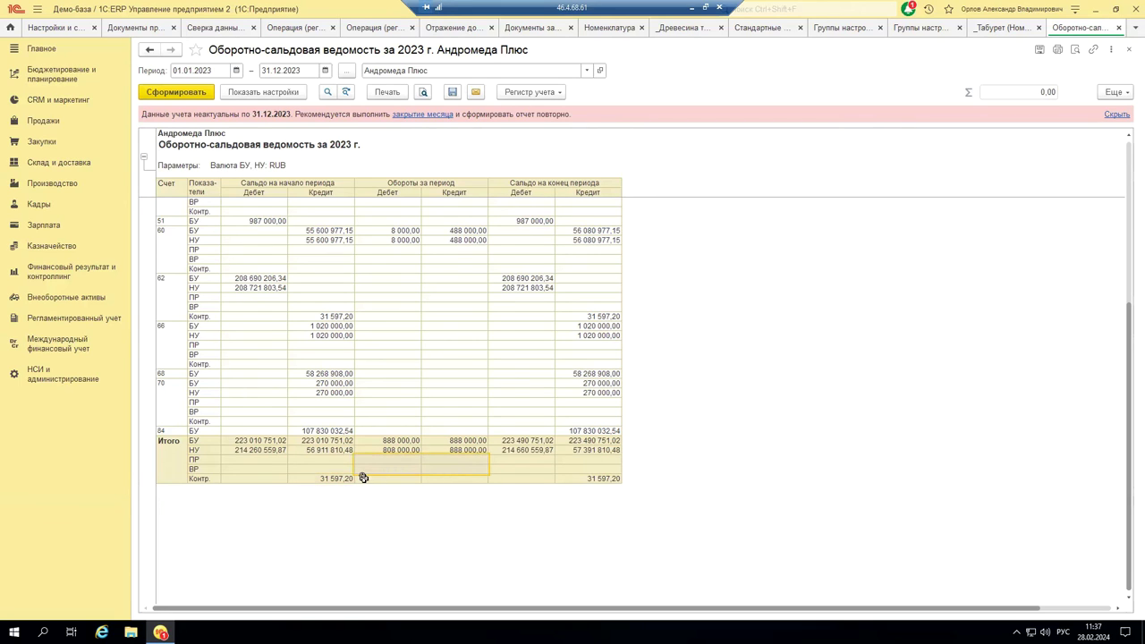
{"action": "left_click_drag", "start_coordinate": [386, 477], "coordinate": [459, 482]}
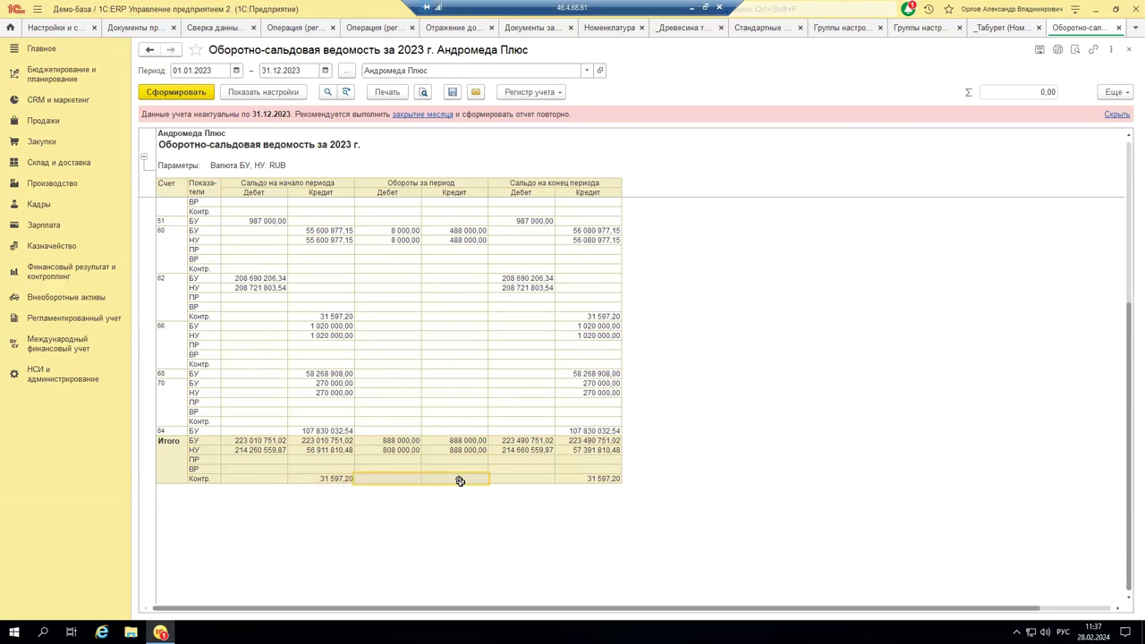
{"action": "left_click_drag", "start_coordinate": [379, 478], "coordinate": [470, 474]}
{"action": "left_click", "coordinate": [321, 477]}
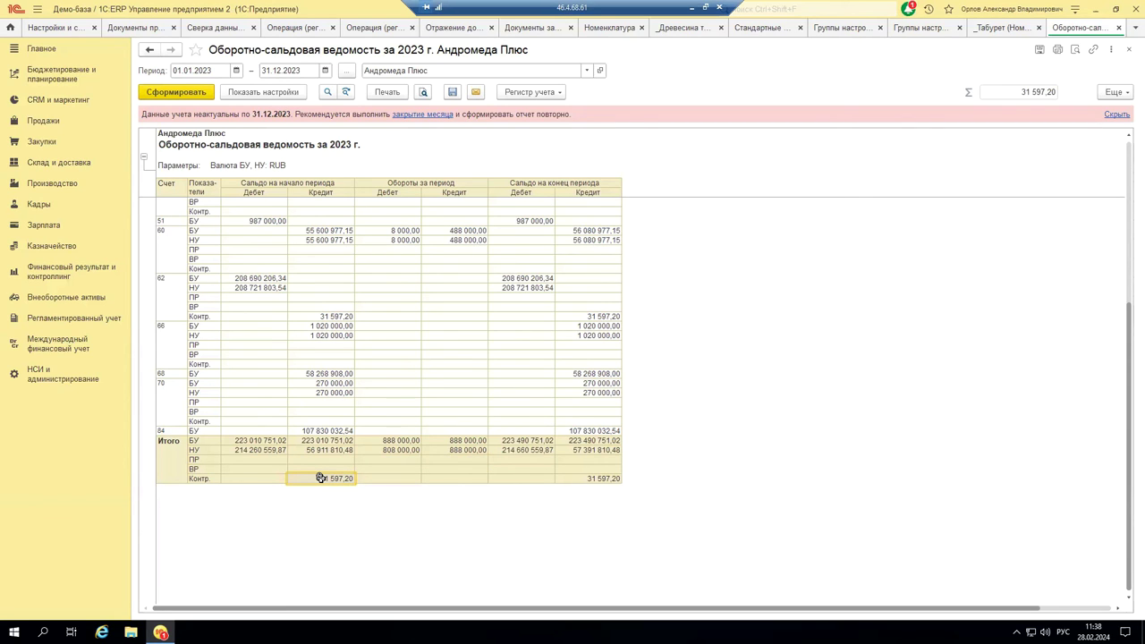
{"action": "scroll", "coordinate": [321, 477], "scroll_direction": "up", "scroll_amount": 2}
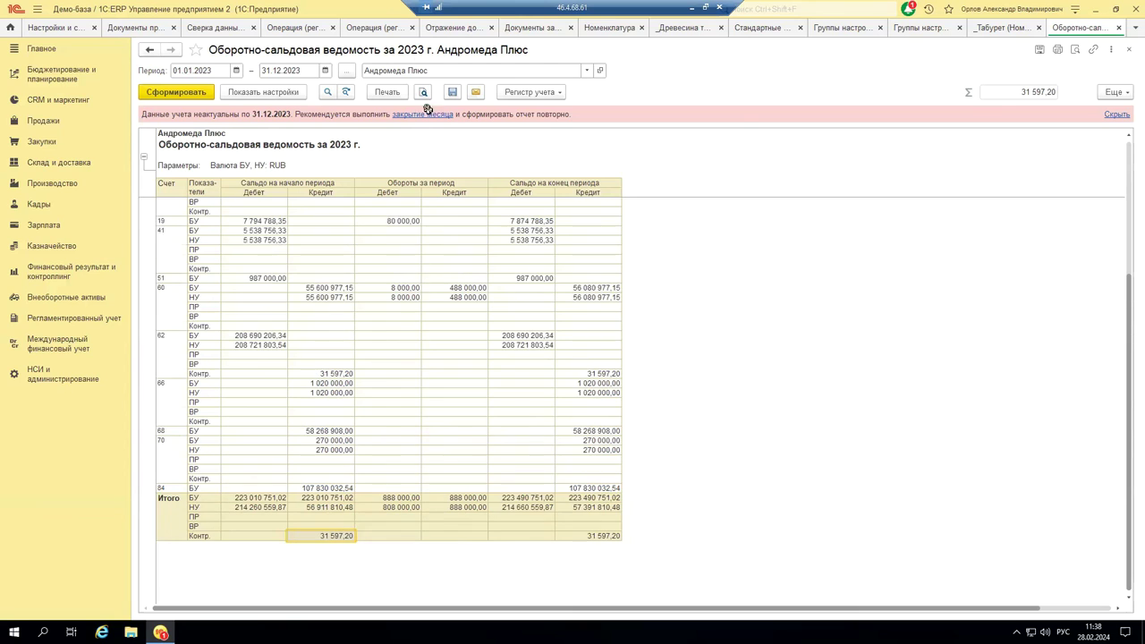
Return to the new regulated accounting operation and close it without saving the changes
{"action": "left_click", "coordinate": [393, 29]}
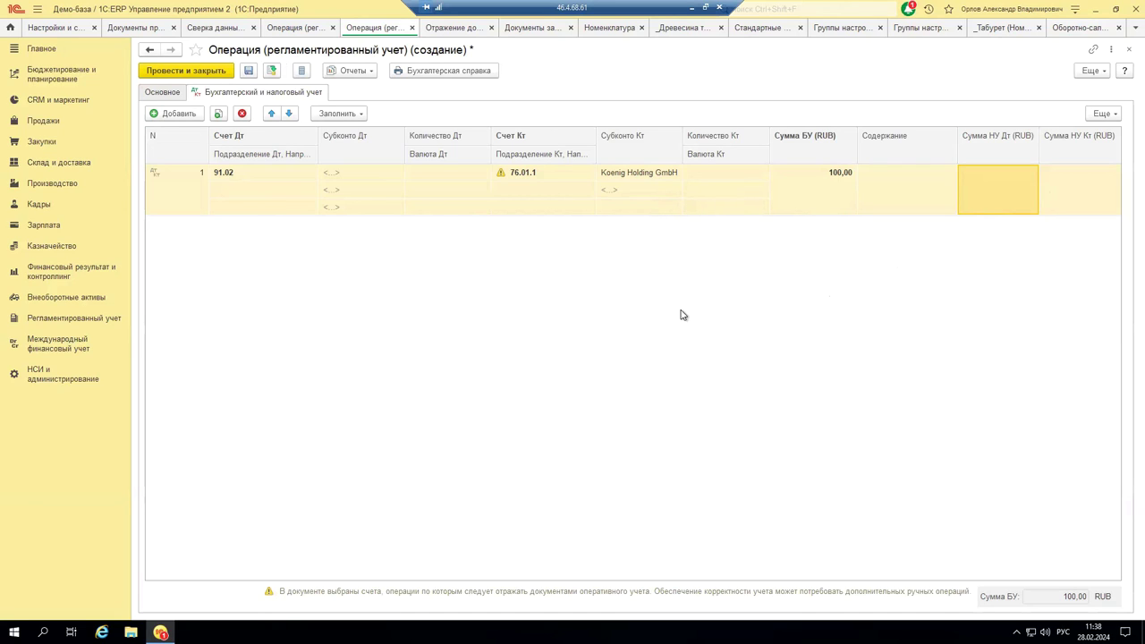
{"action": "left_click", "coordinate": [412, 30]}
{"action": "left_click", "coordinate": [603, 344]}
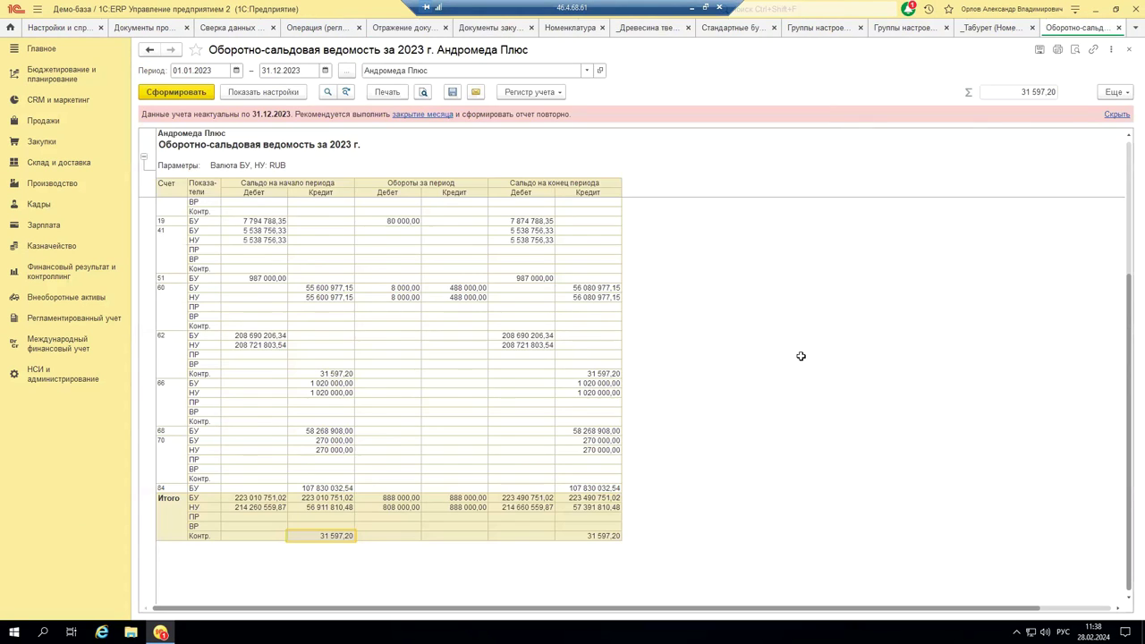